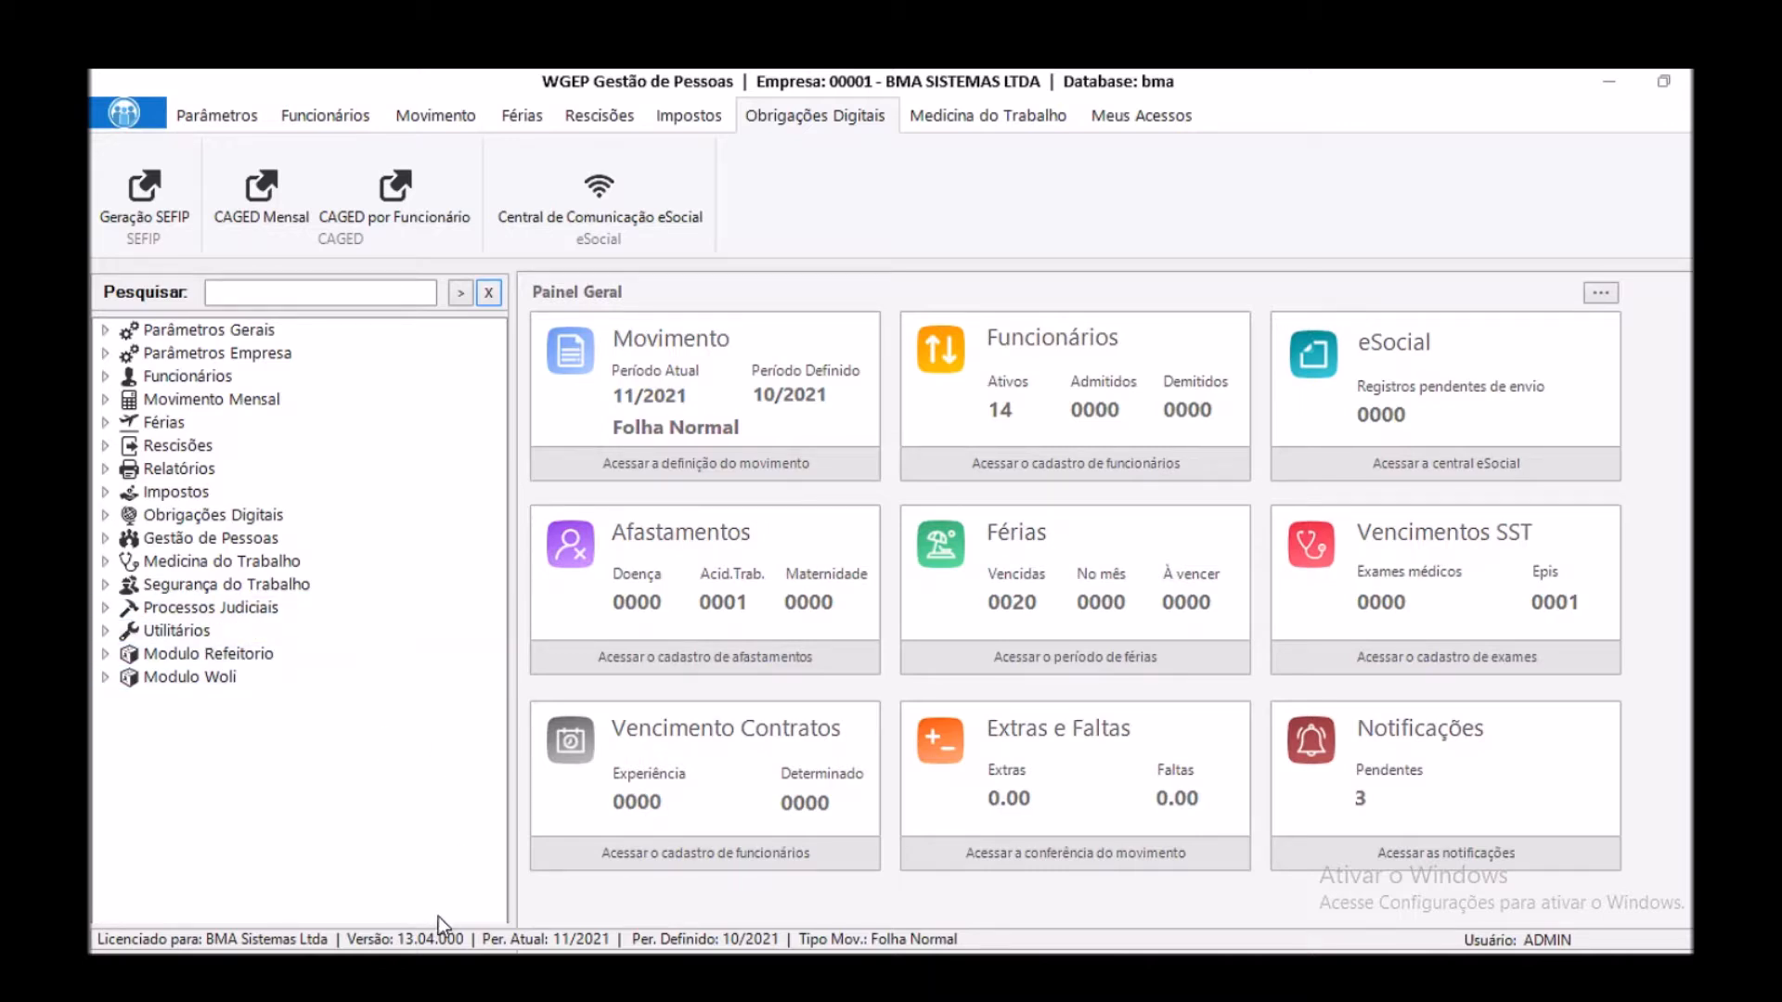
- Mark the seven tables from Agentes Nocivos to Treinamentos/Capacit. in the eSocial table import, and close it without importing
double_click(219, 516)
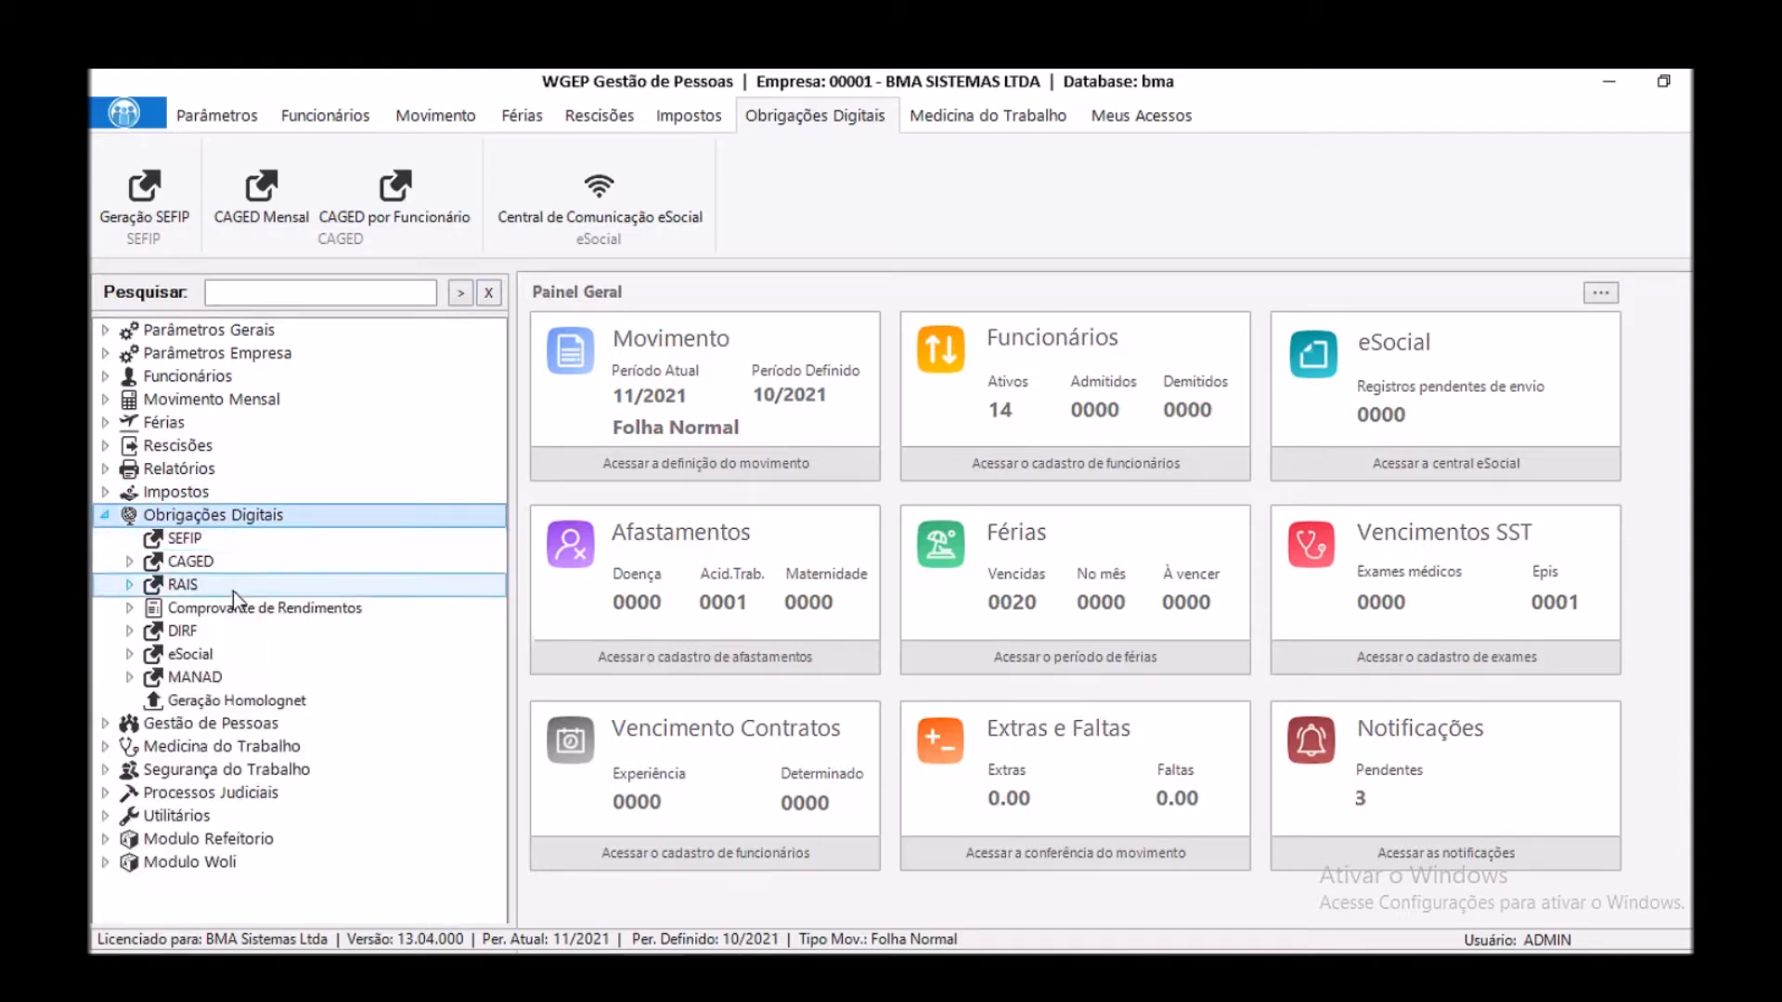
double_click(206, 652)
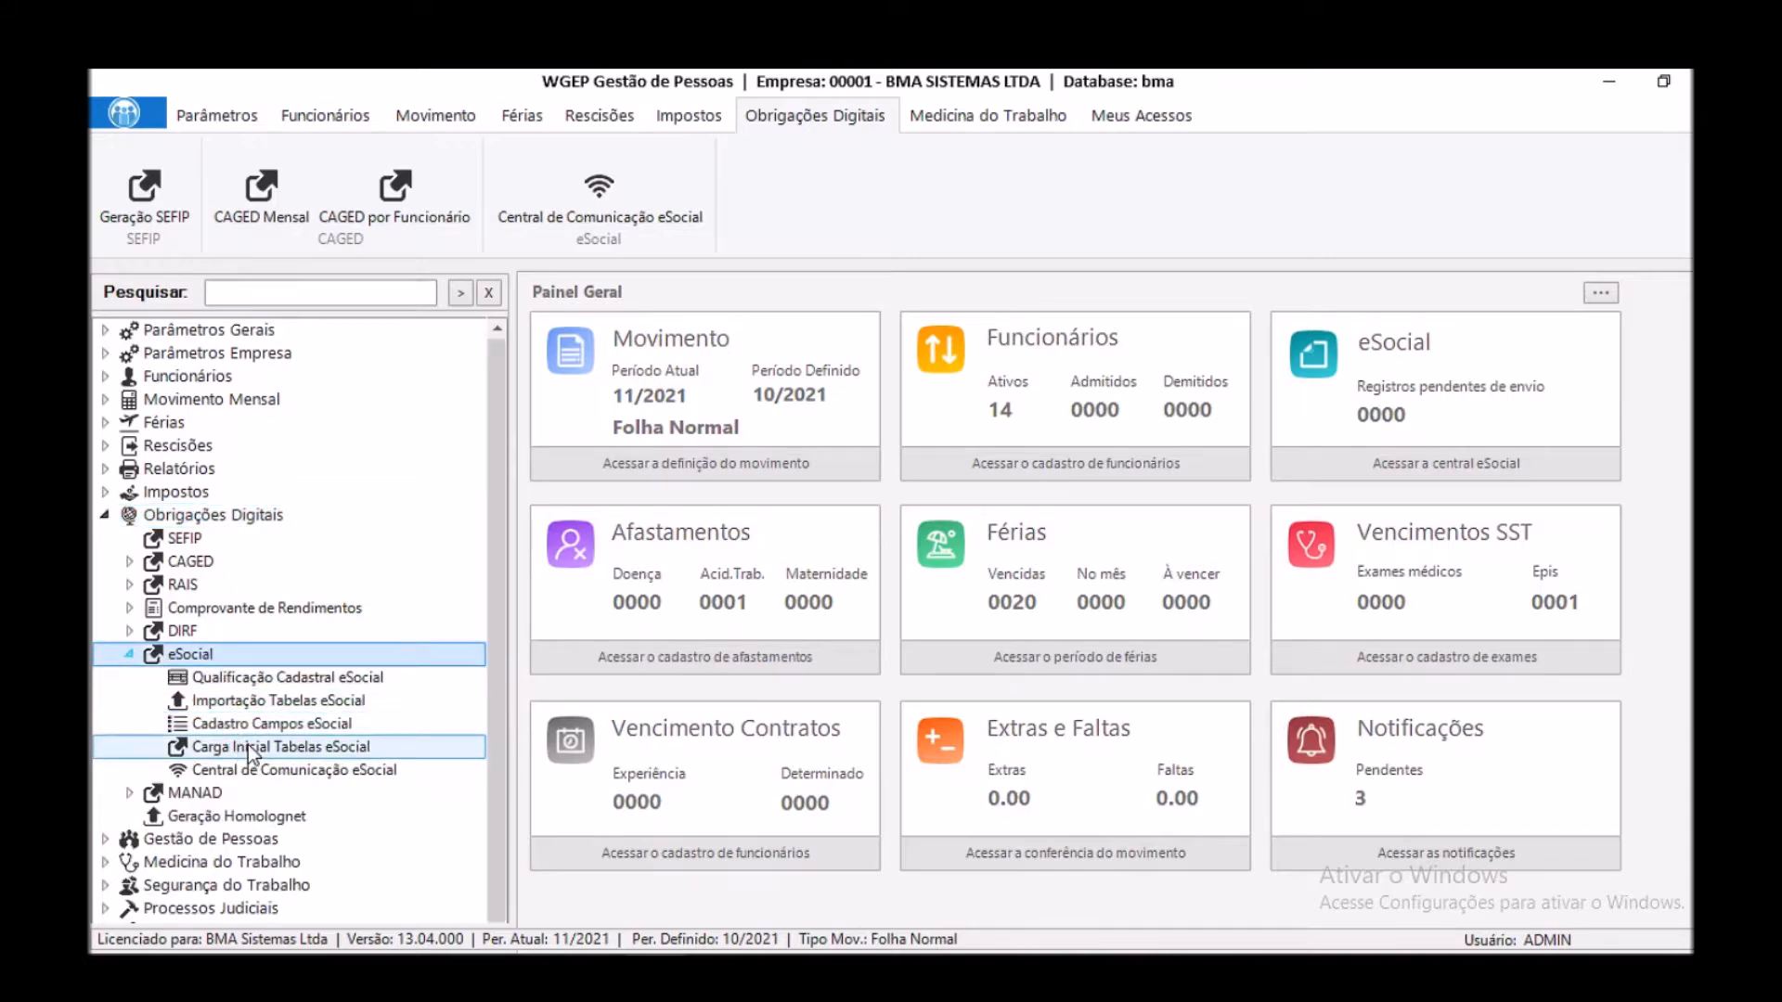
double_click(262, 702)
left_click(990, 509)
left_click(987, 535)
left_click(986, 560)
left_click(984, 586)
left_click(982, 613)
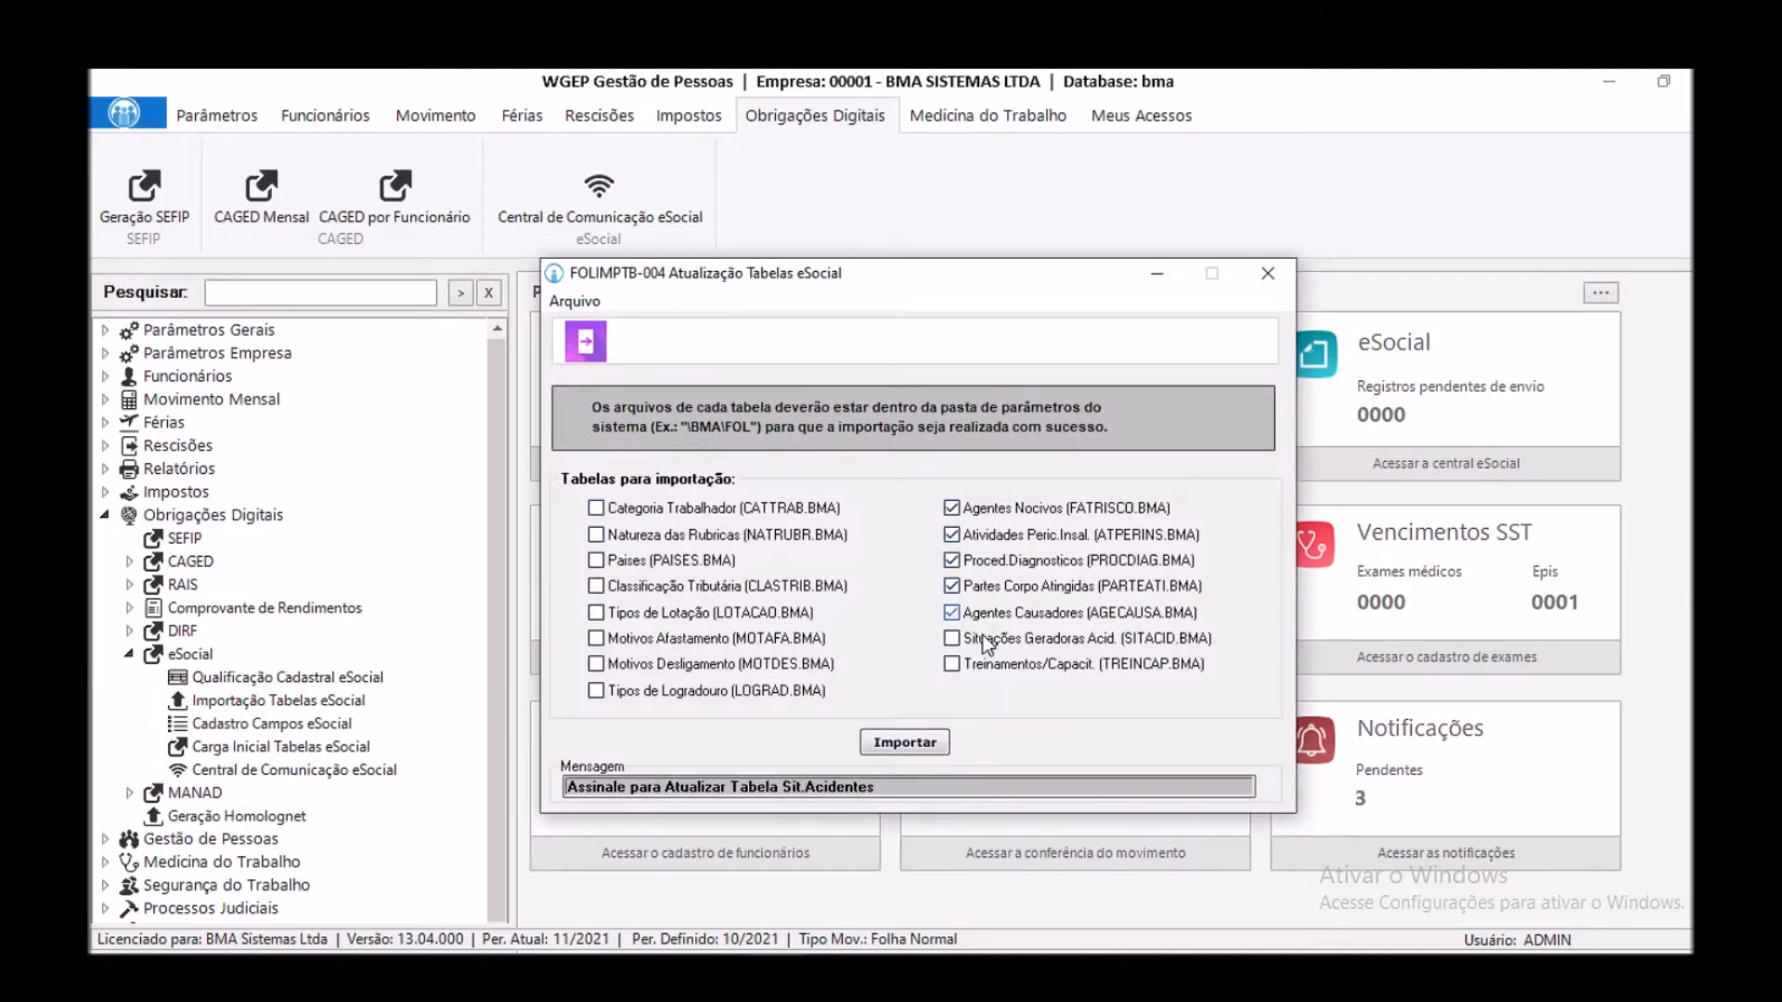
left_click(984, 636)
left_click(983, 661)
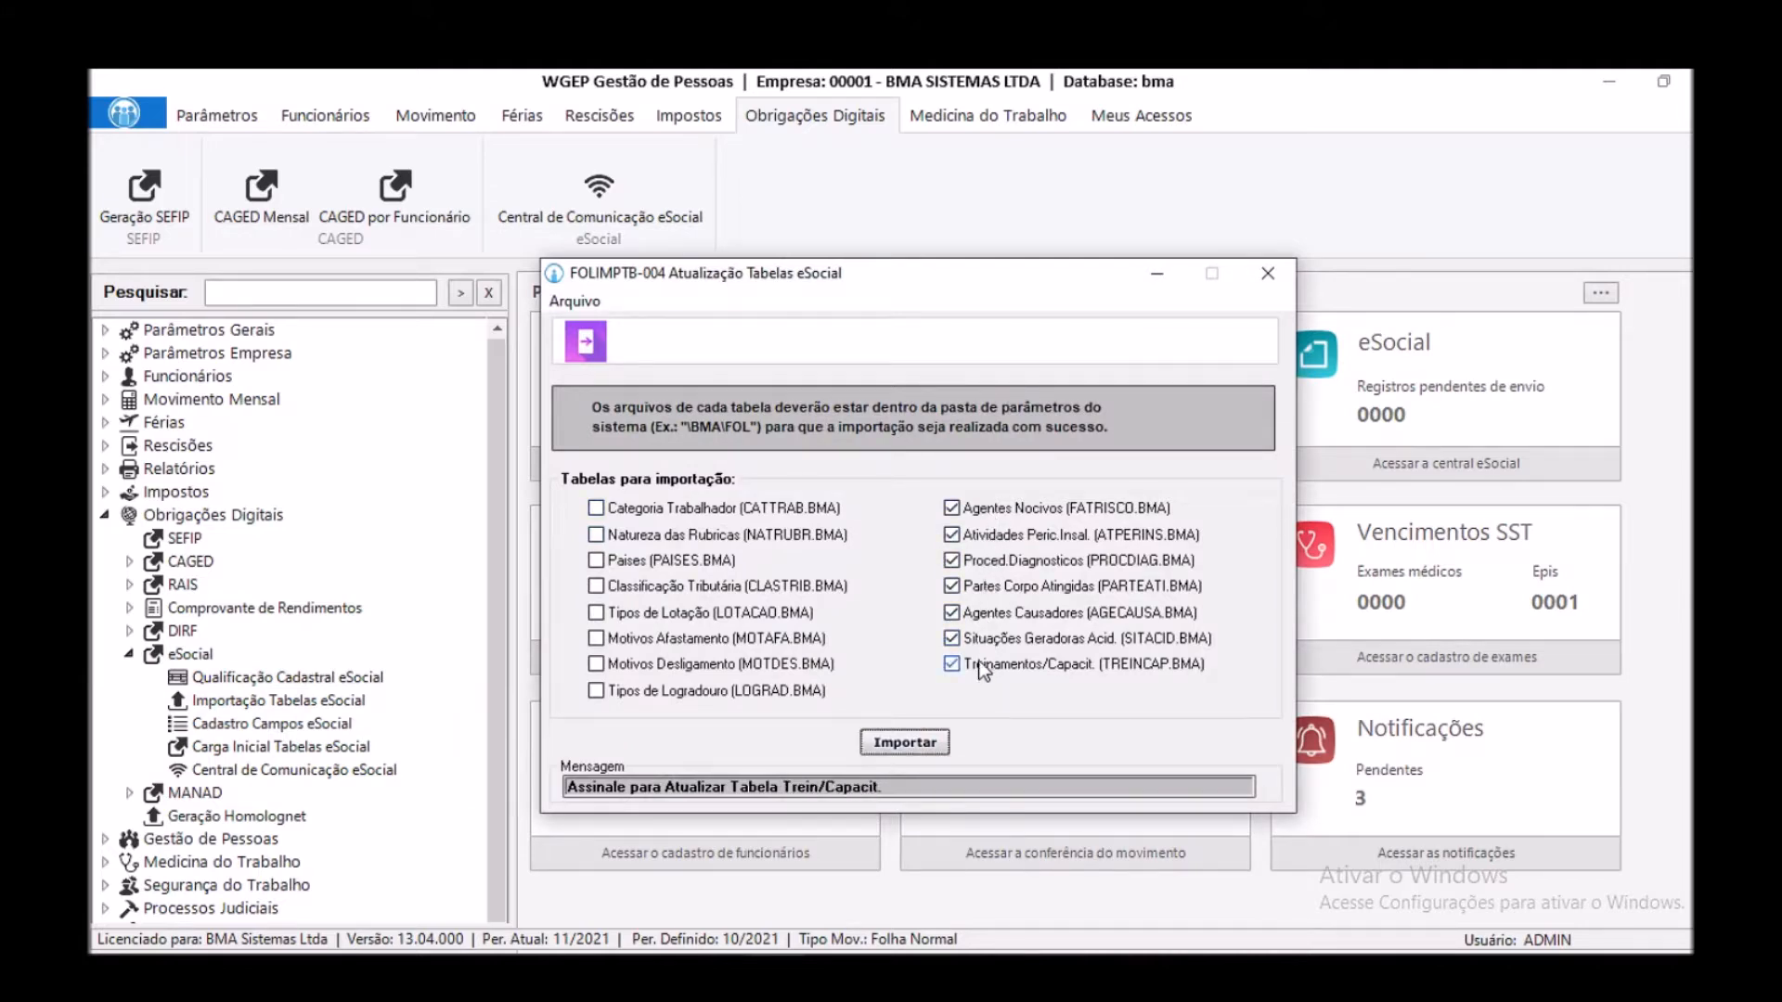
left_click(1268, 273)
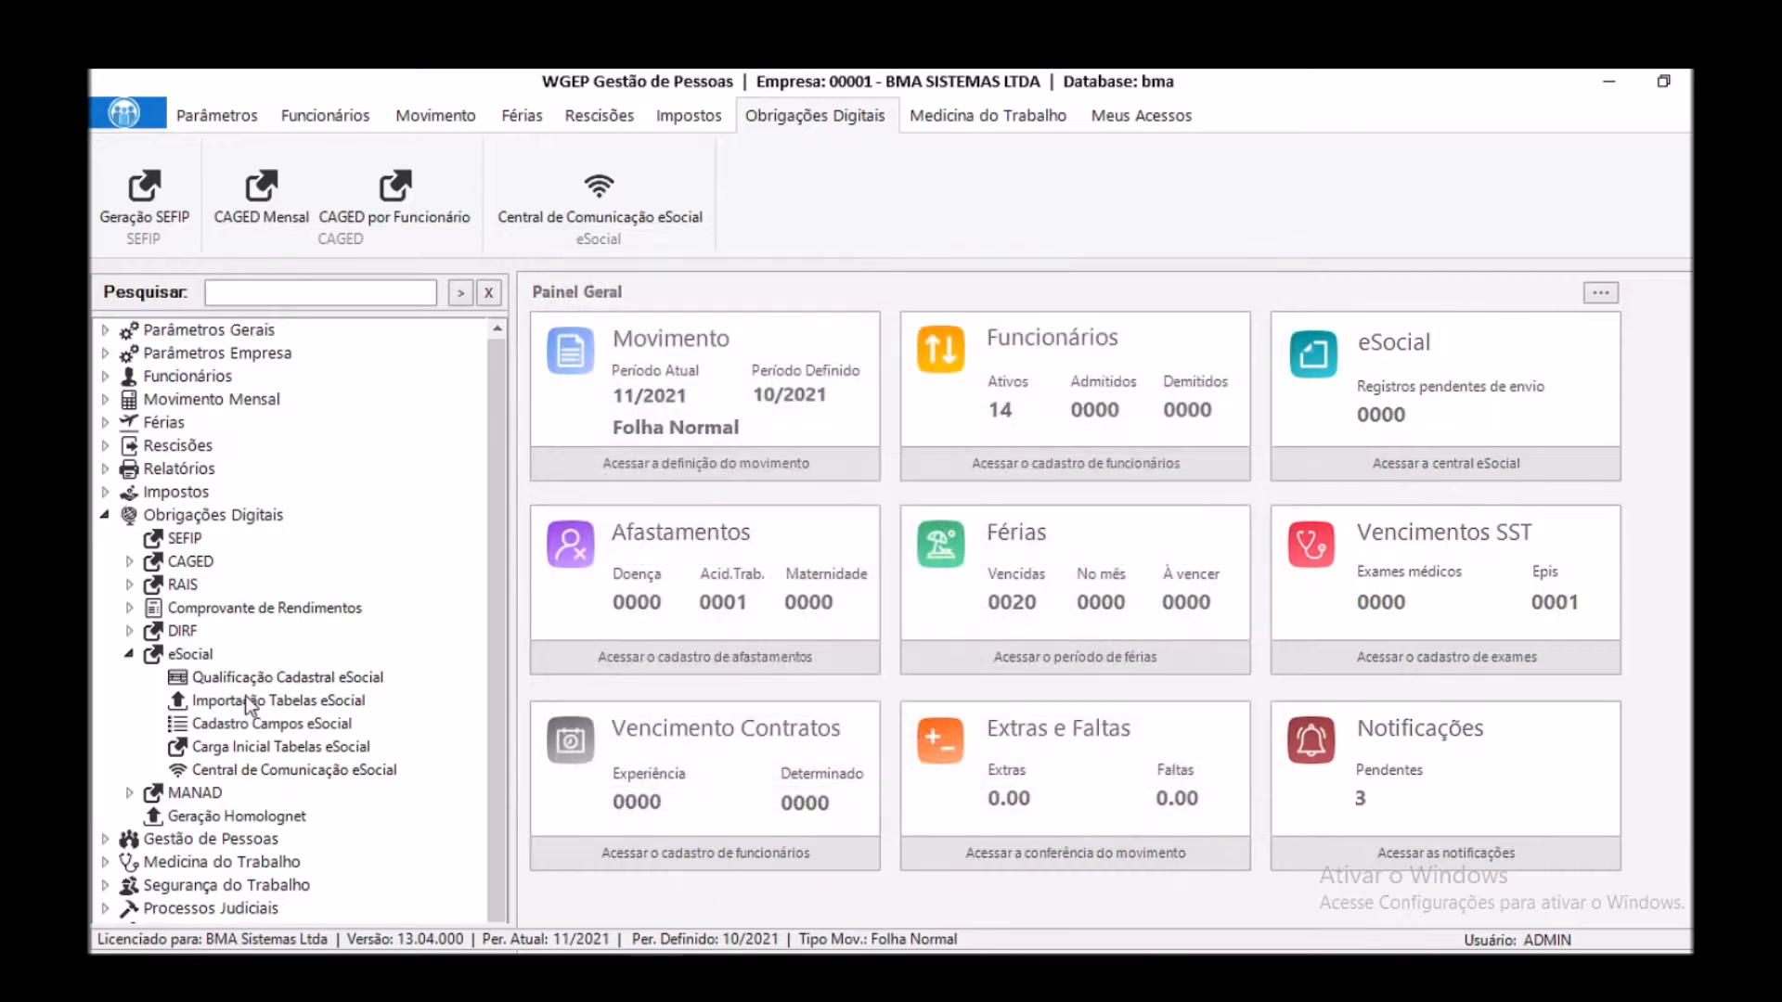
left_click(129, 654)
left_click(105, 515)
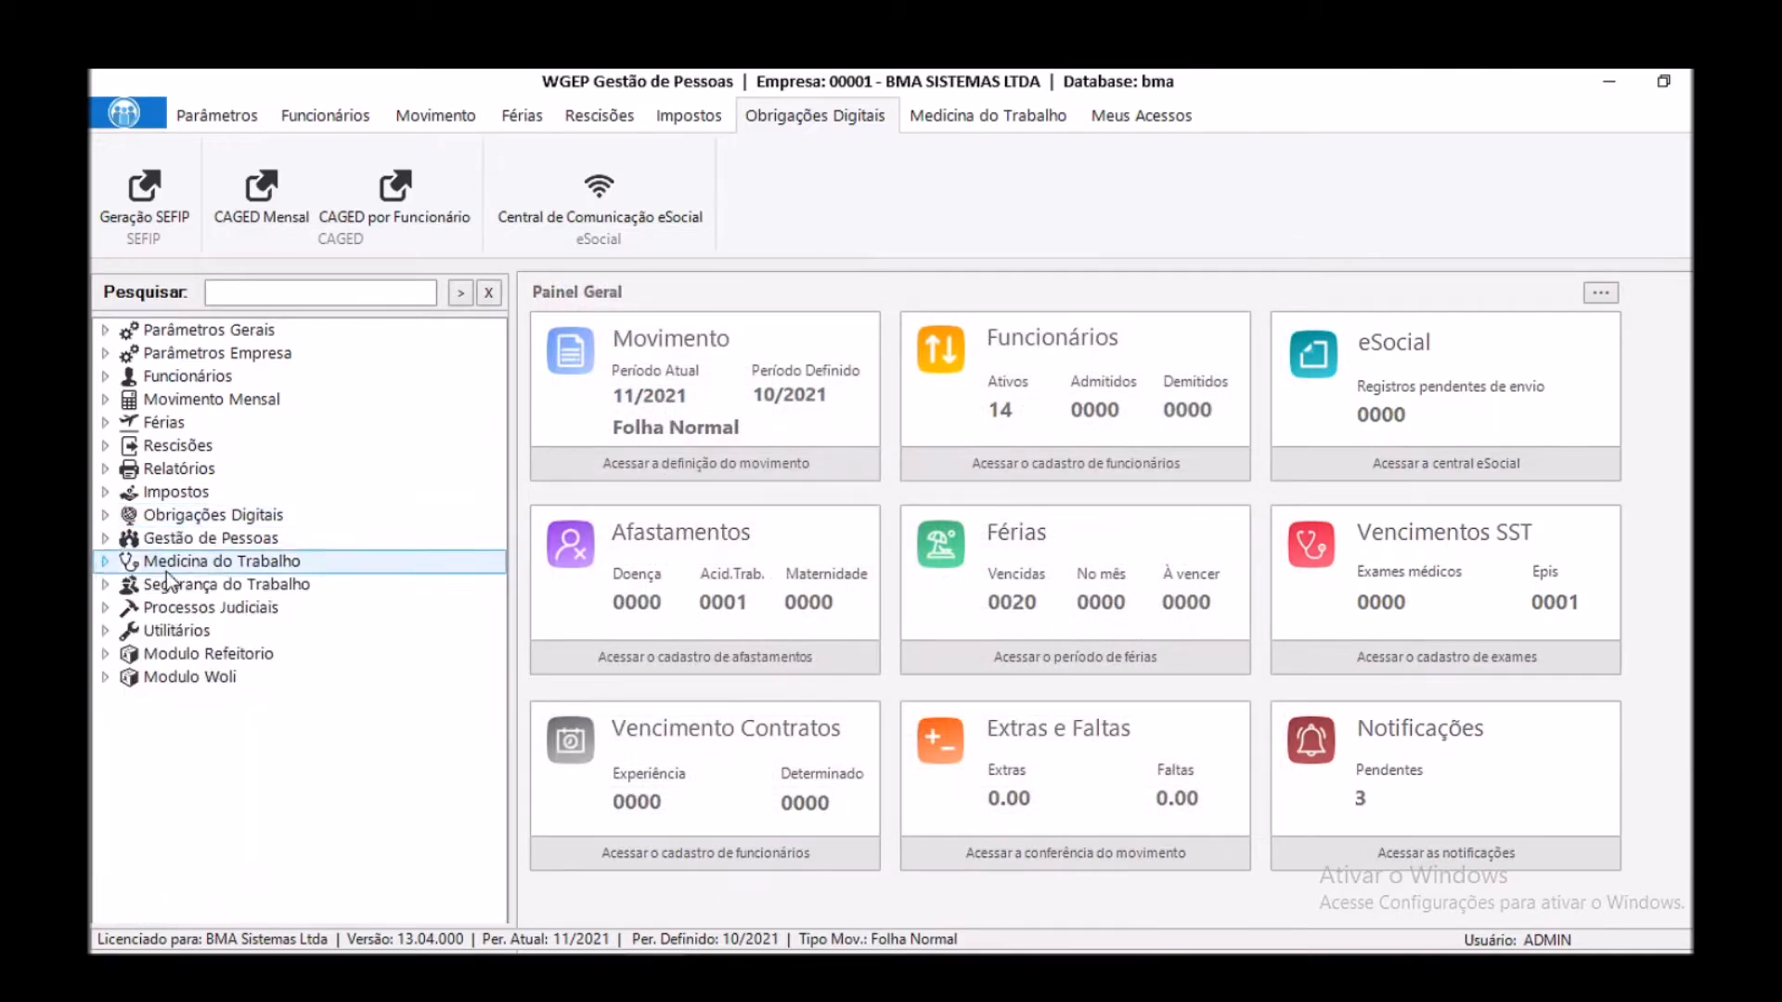
- Add a new work environment named "Produção" under the Segurança do Trabalho environmental conditions
double_click(205, 583)
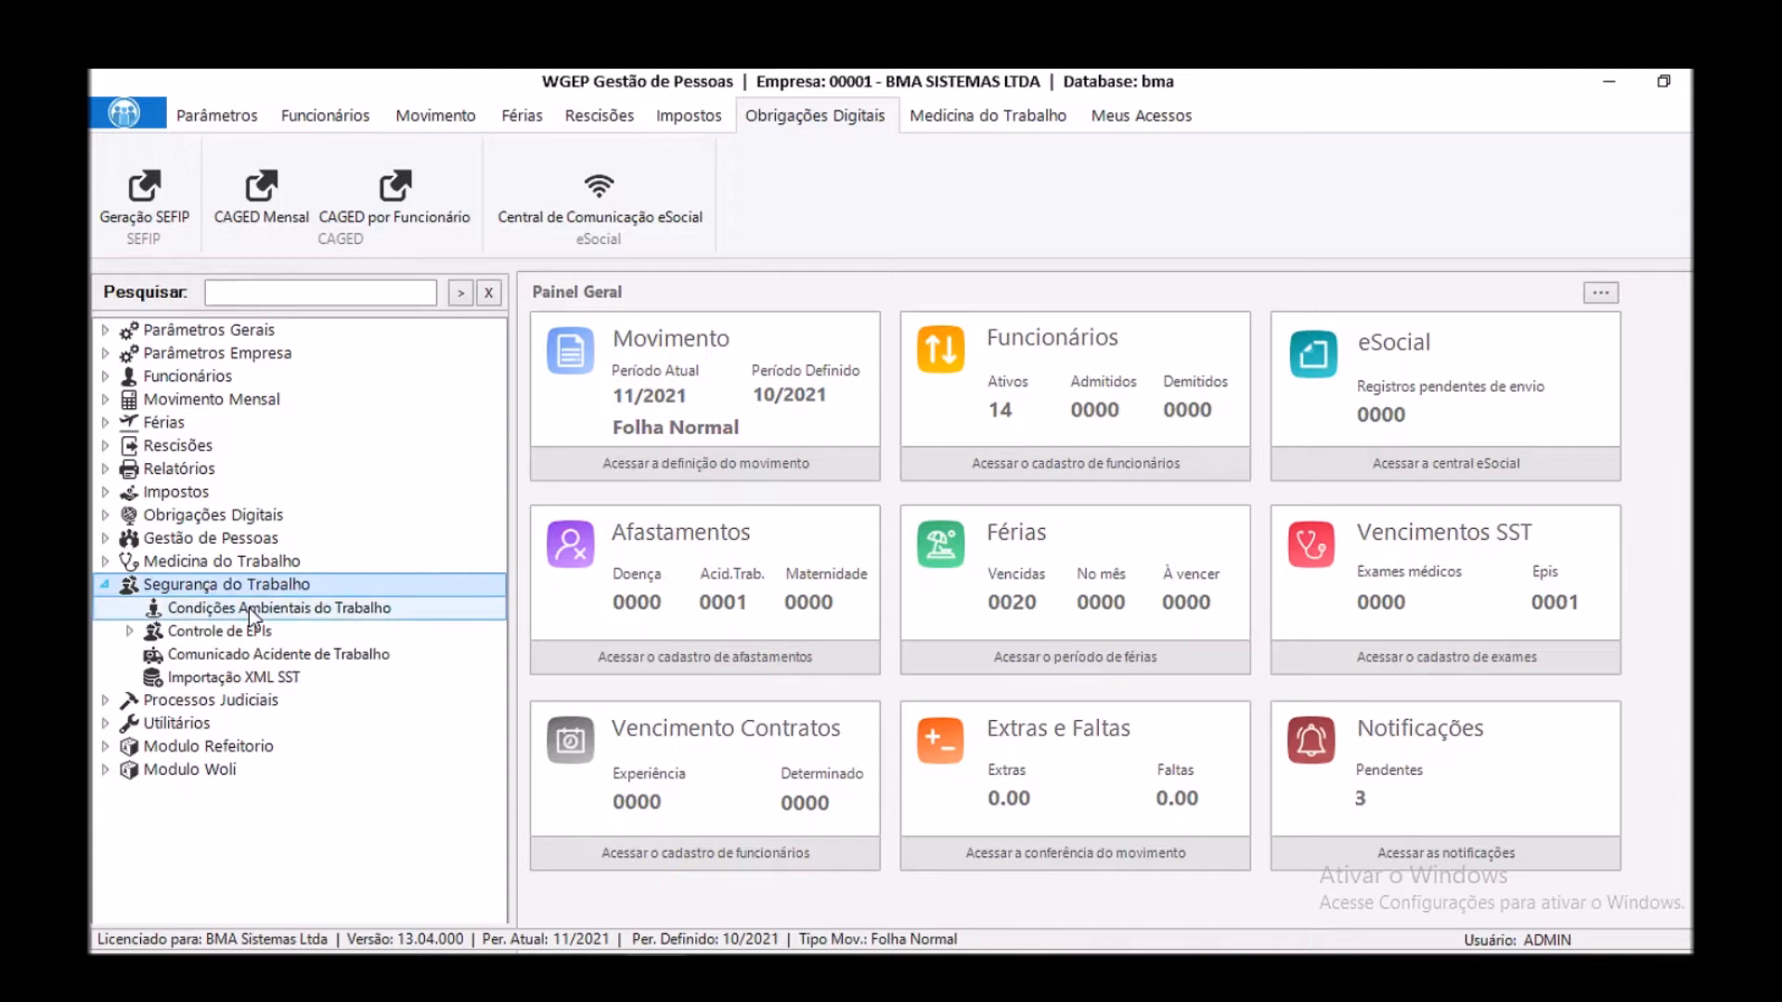
left_click(269, 613)
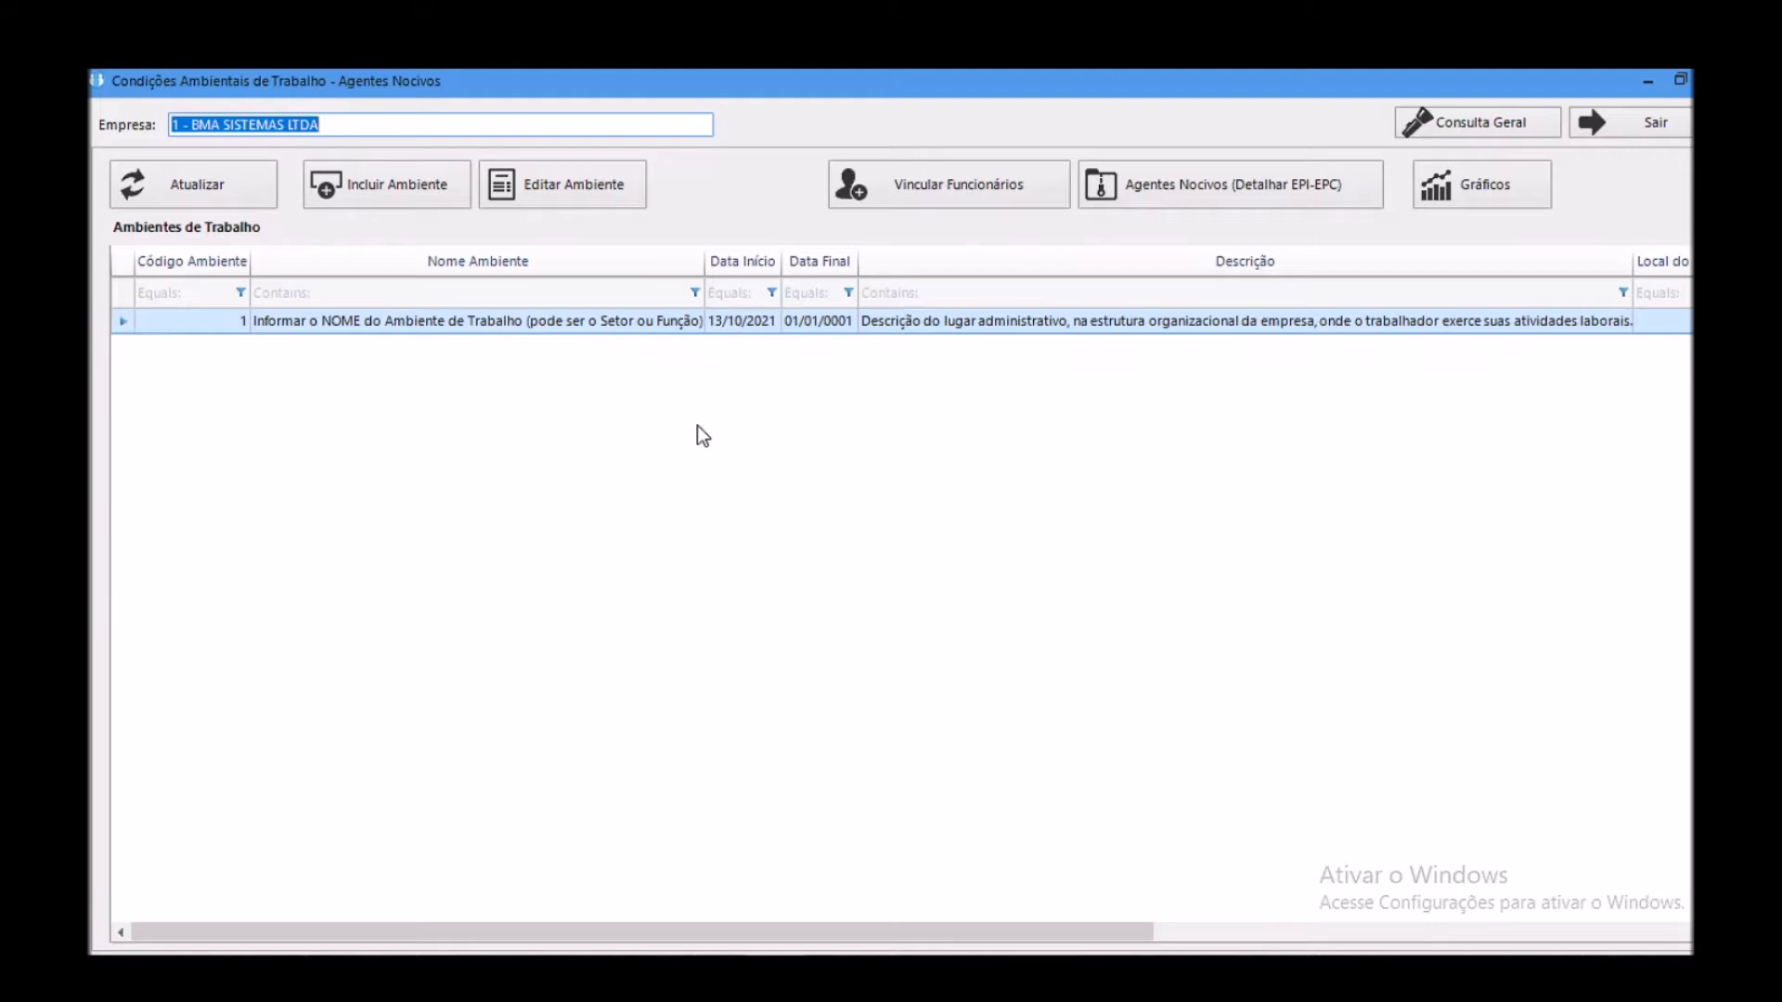
left_click(373, 189)
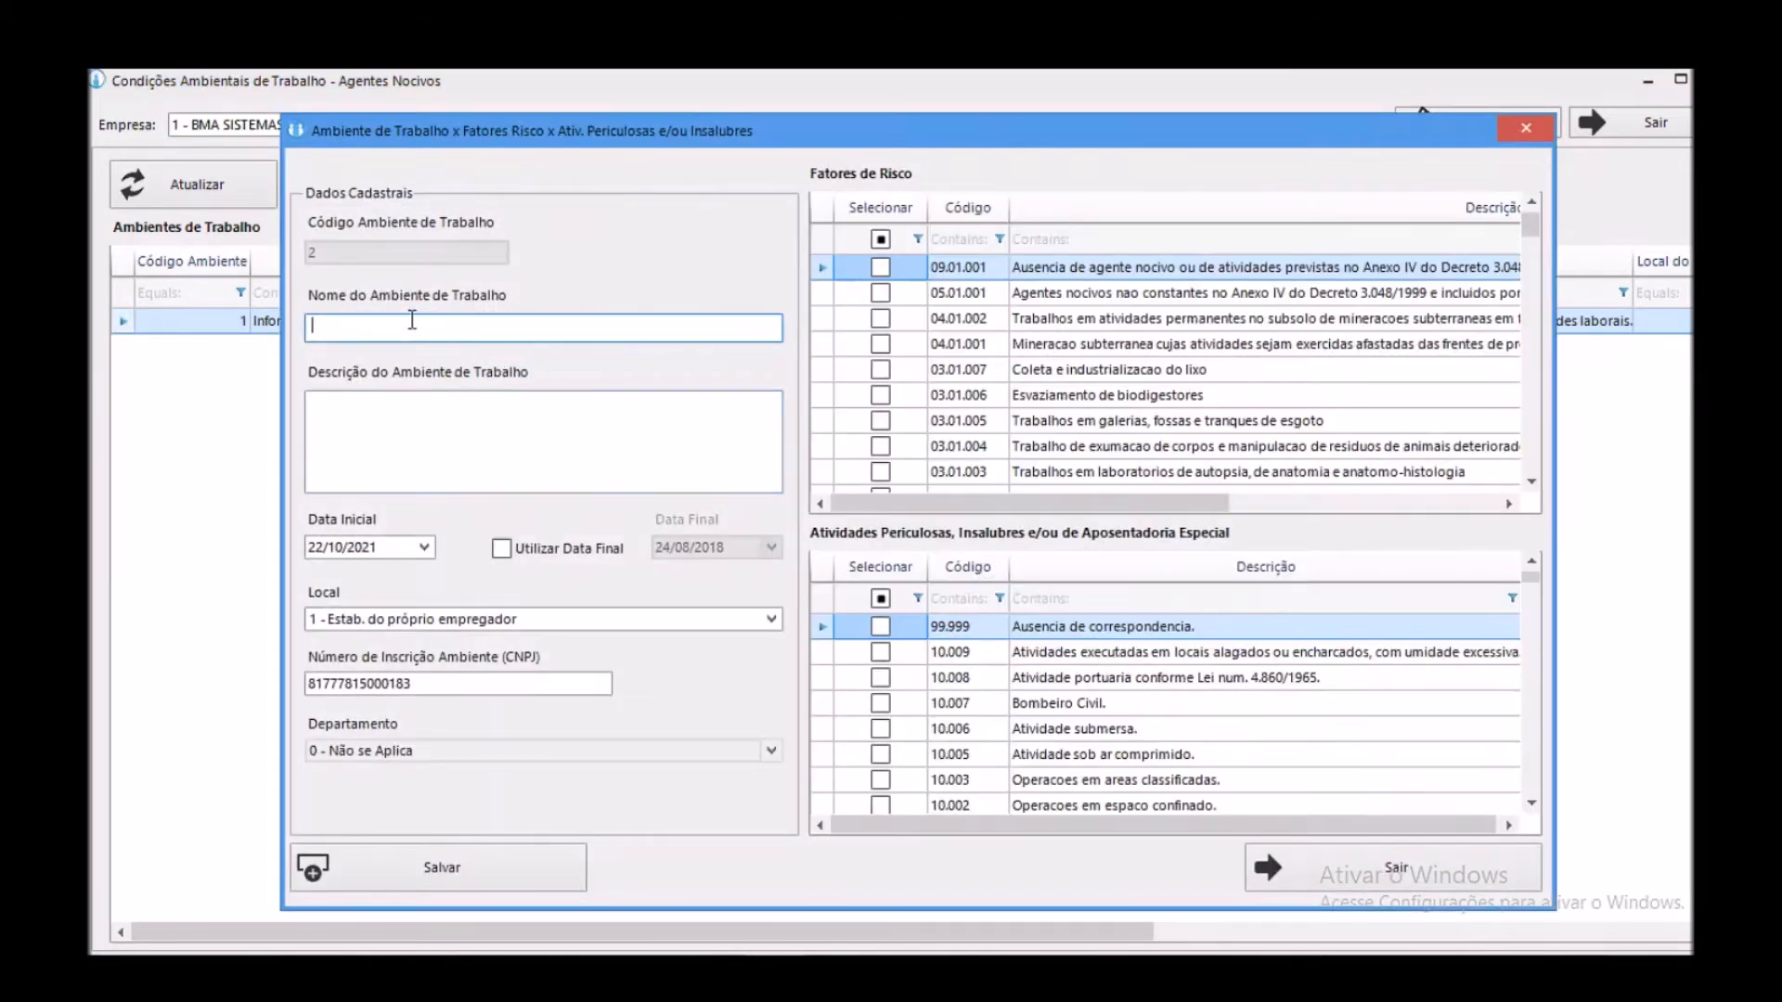
type("Produção")
key("Tab")
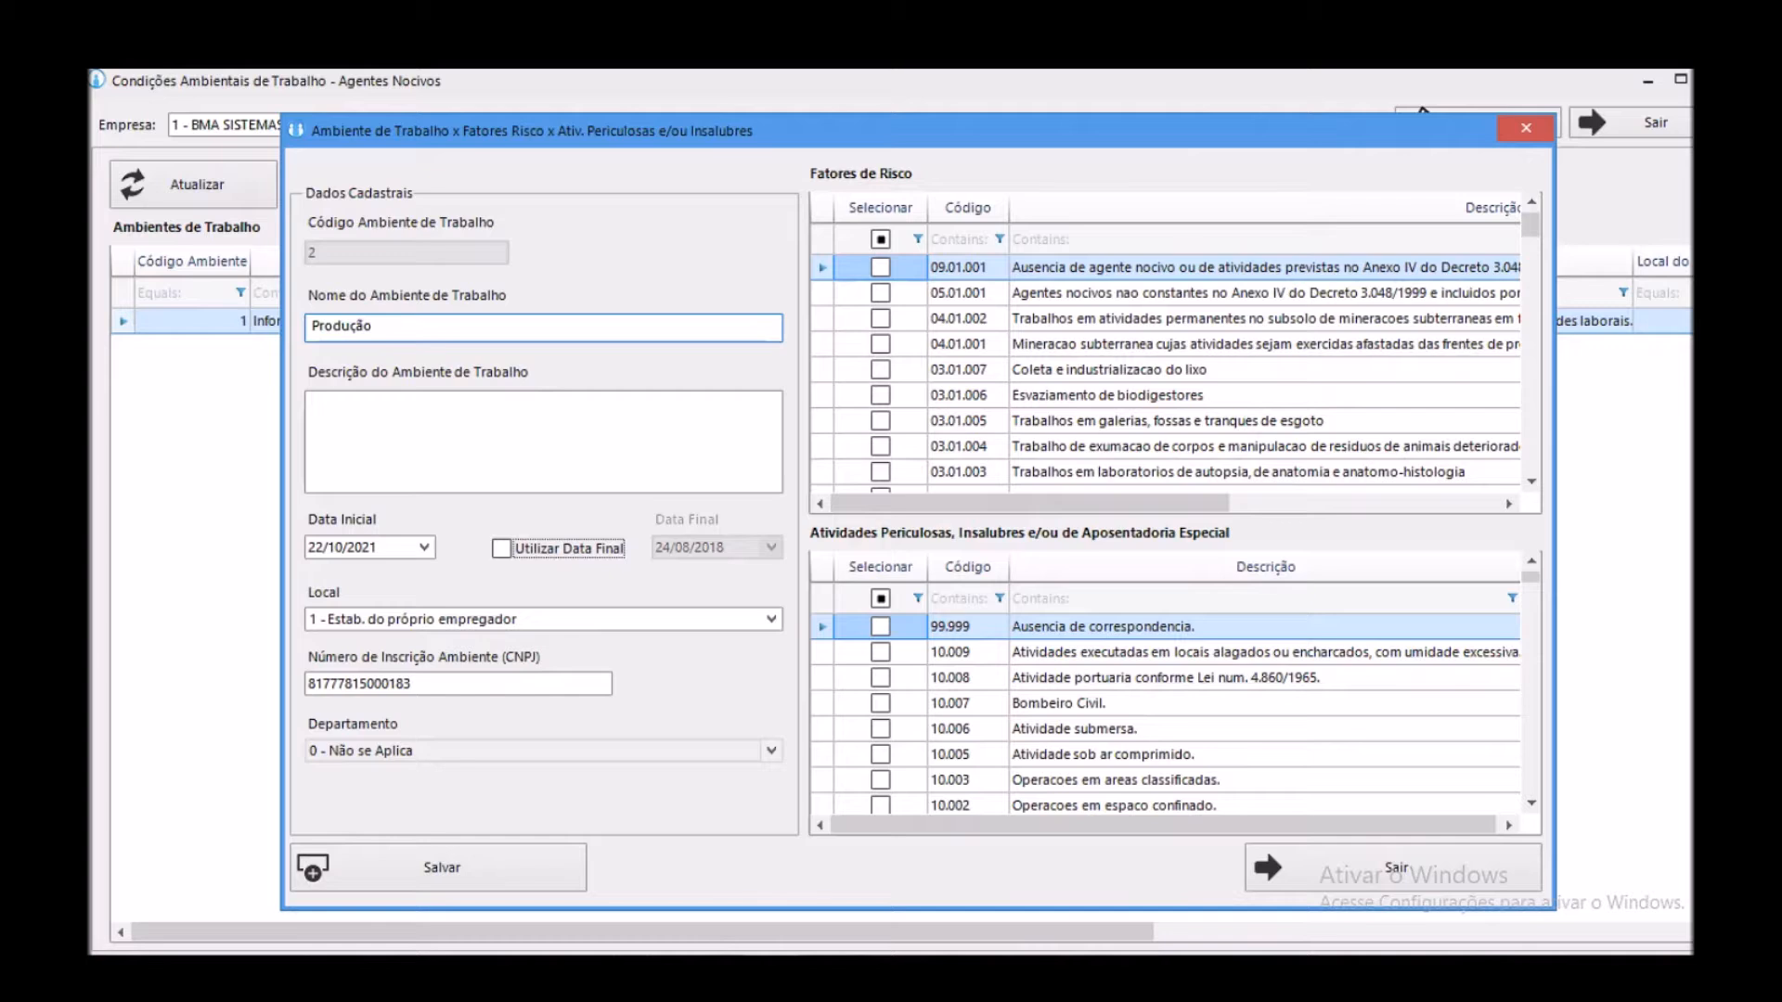
- Describe the work environment as "Organiar a area de serviço, separar materiais para aproveitamento"
left_click(394, 415)
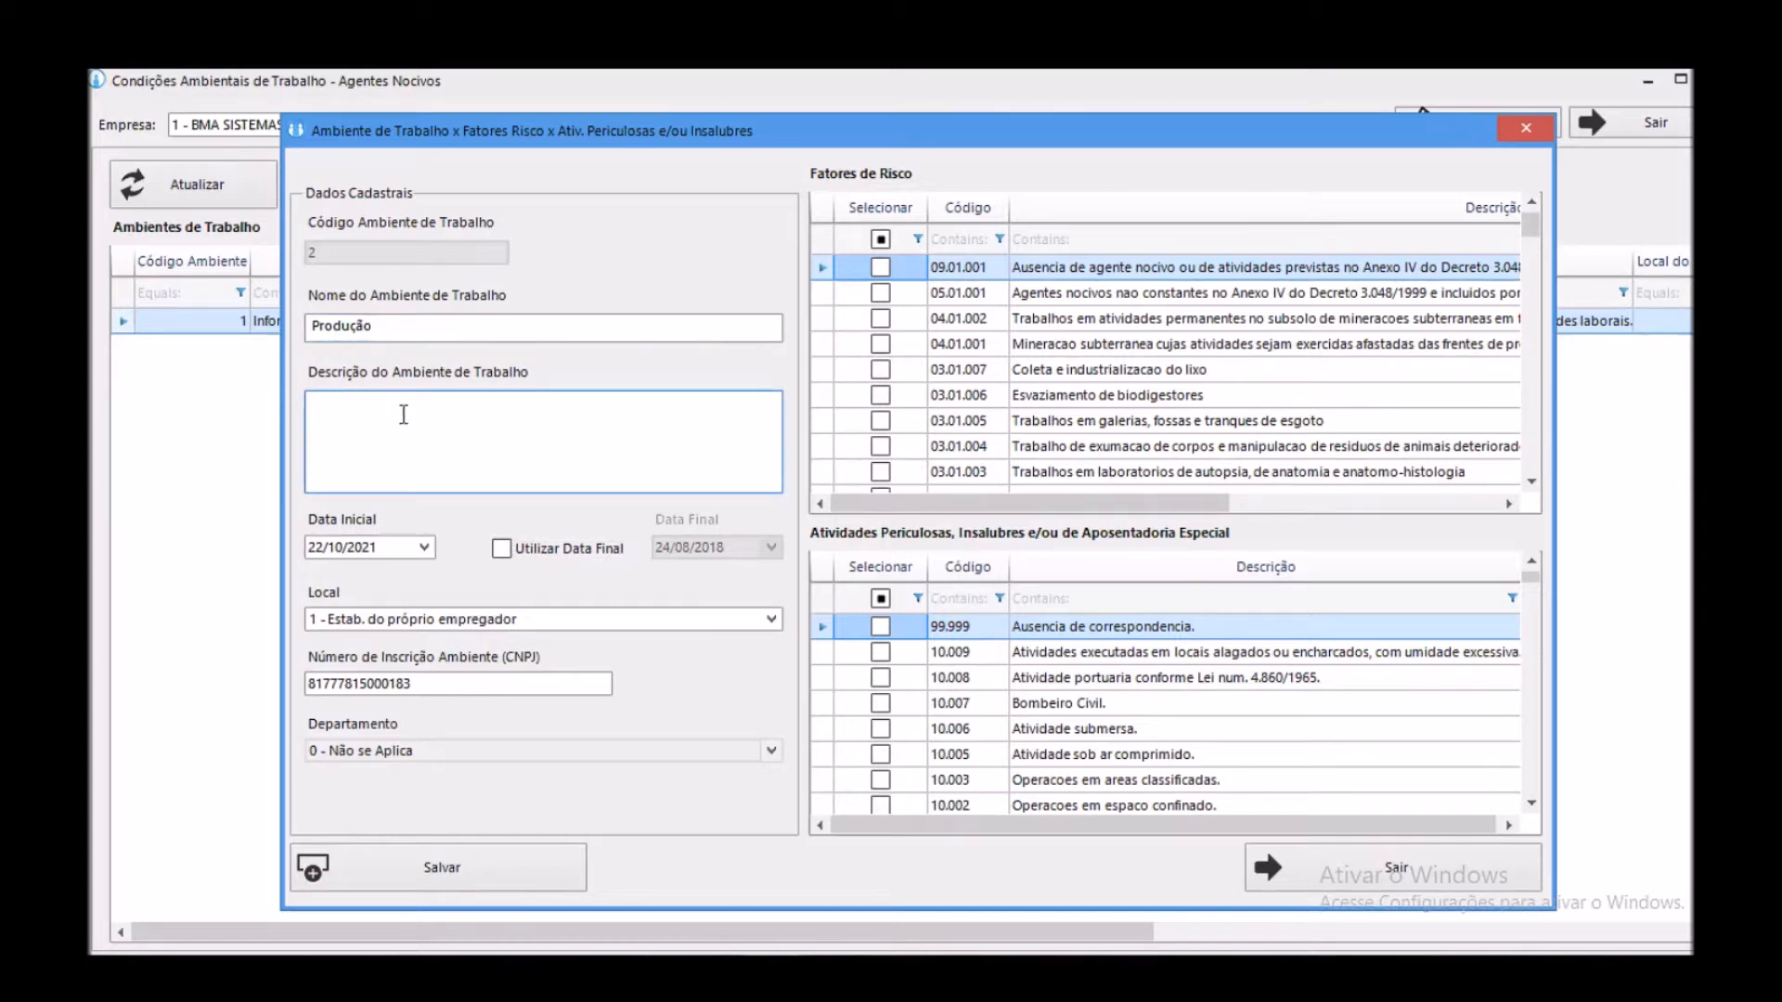
type("Organiar a area")
type("de serviço")
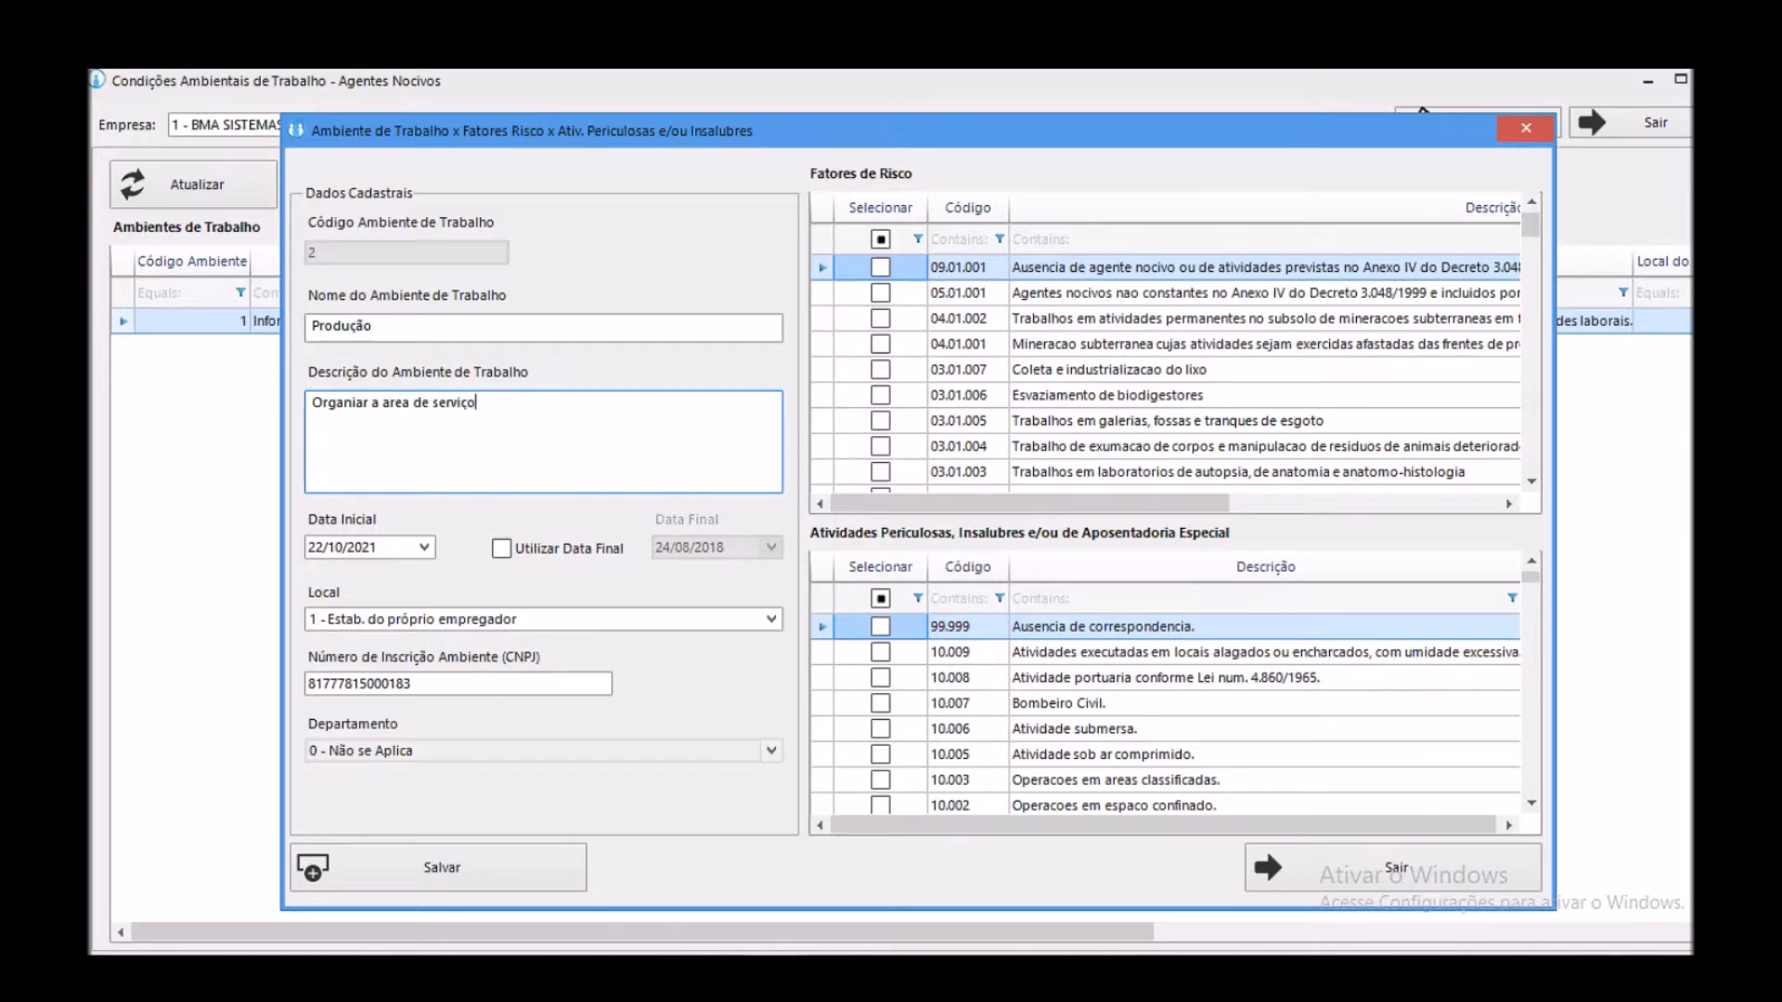
type(", separar materiais para aproveitamento")
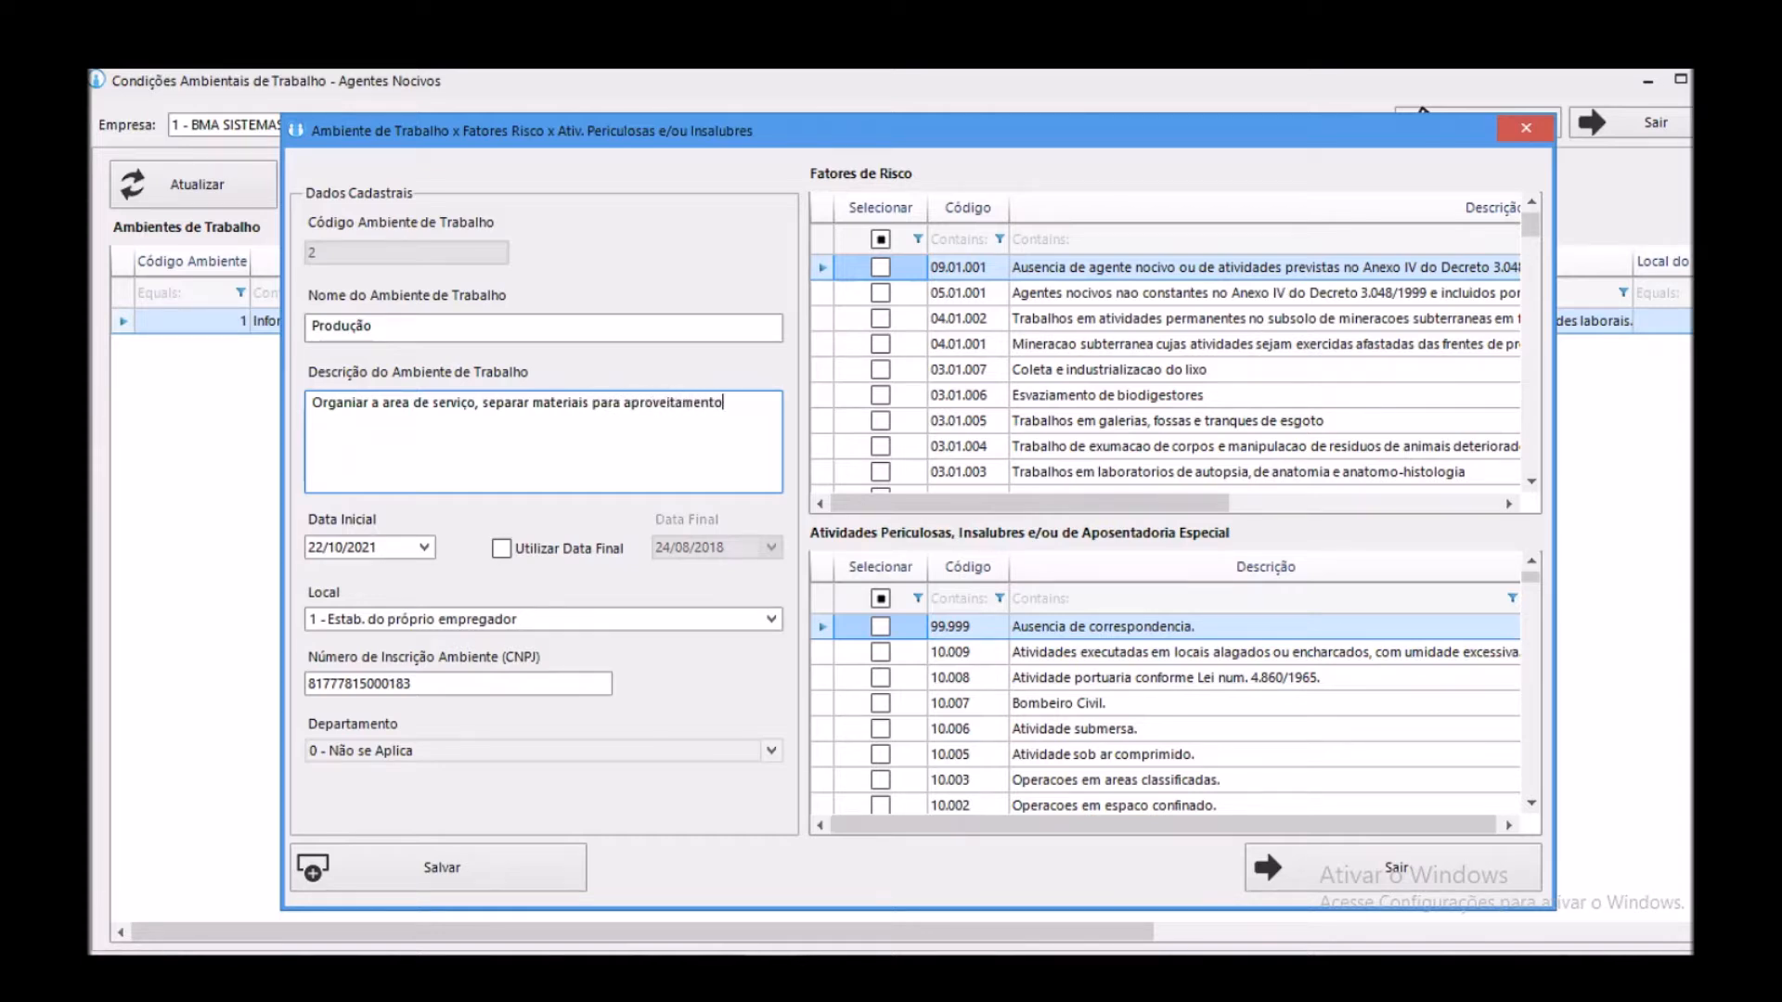
left_click(545, 319)
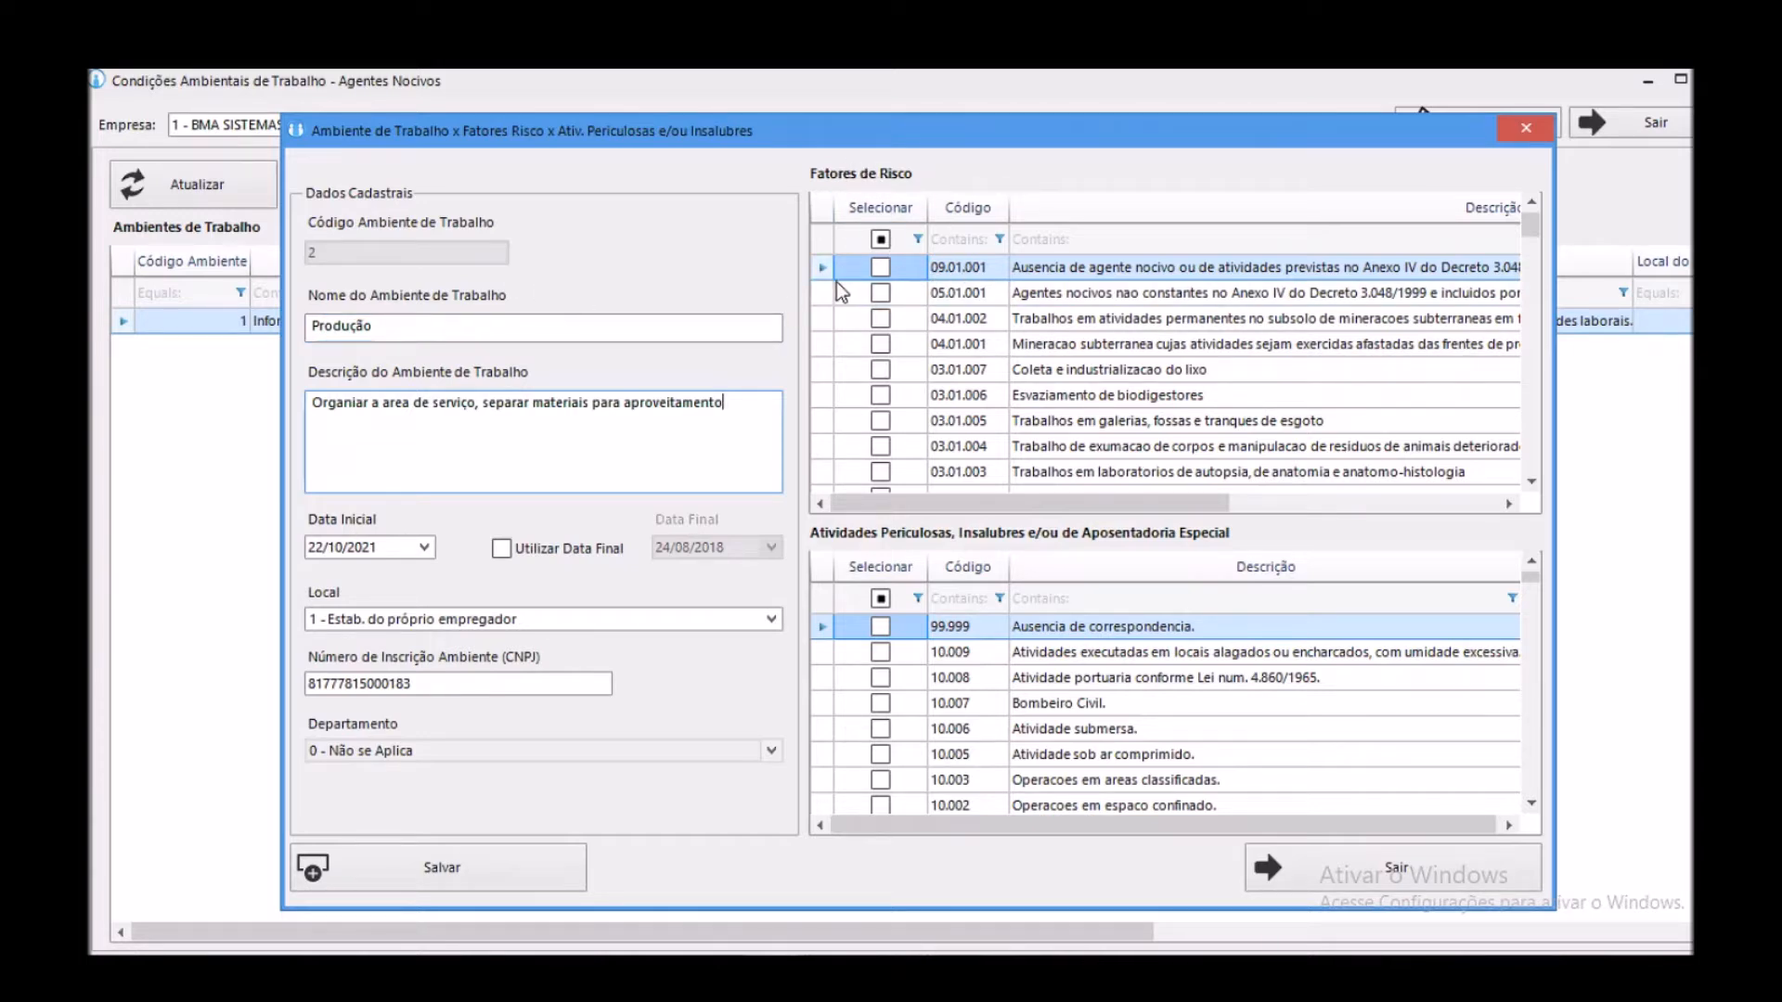
- Set the environment's initial date to 13/10/2021 and keep its location as "1 - Estab. do próprio empregador"
key("Tab")
type("13")
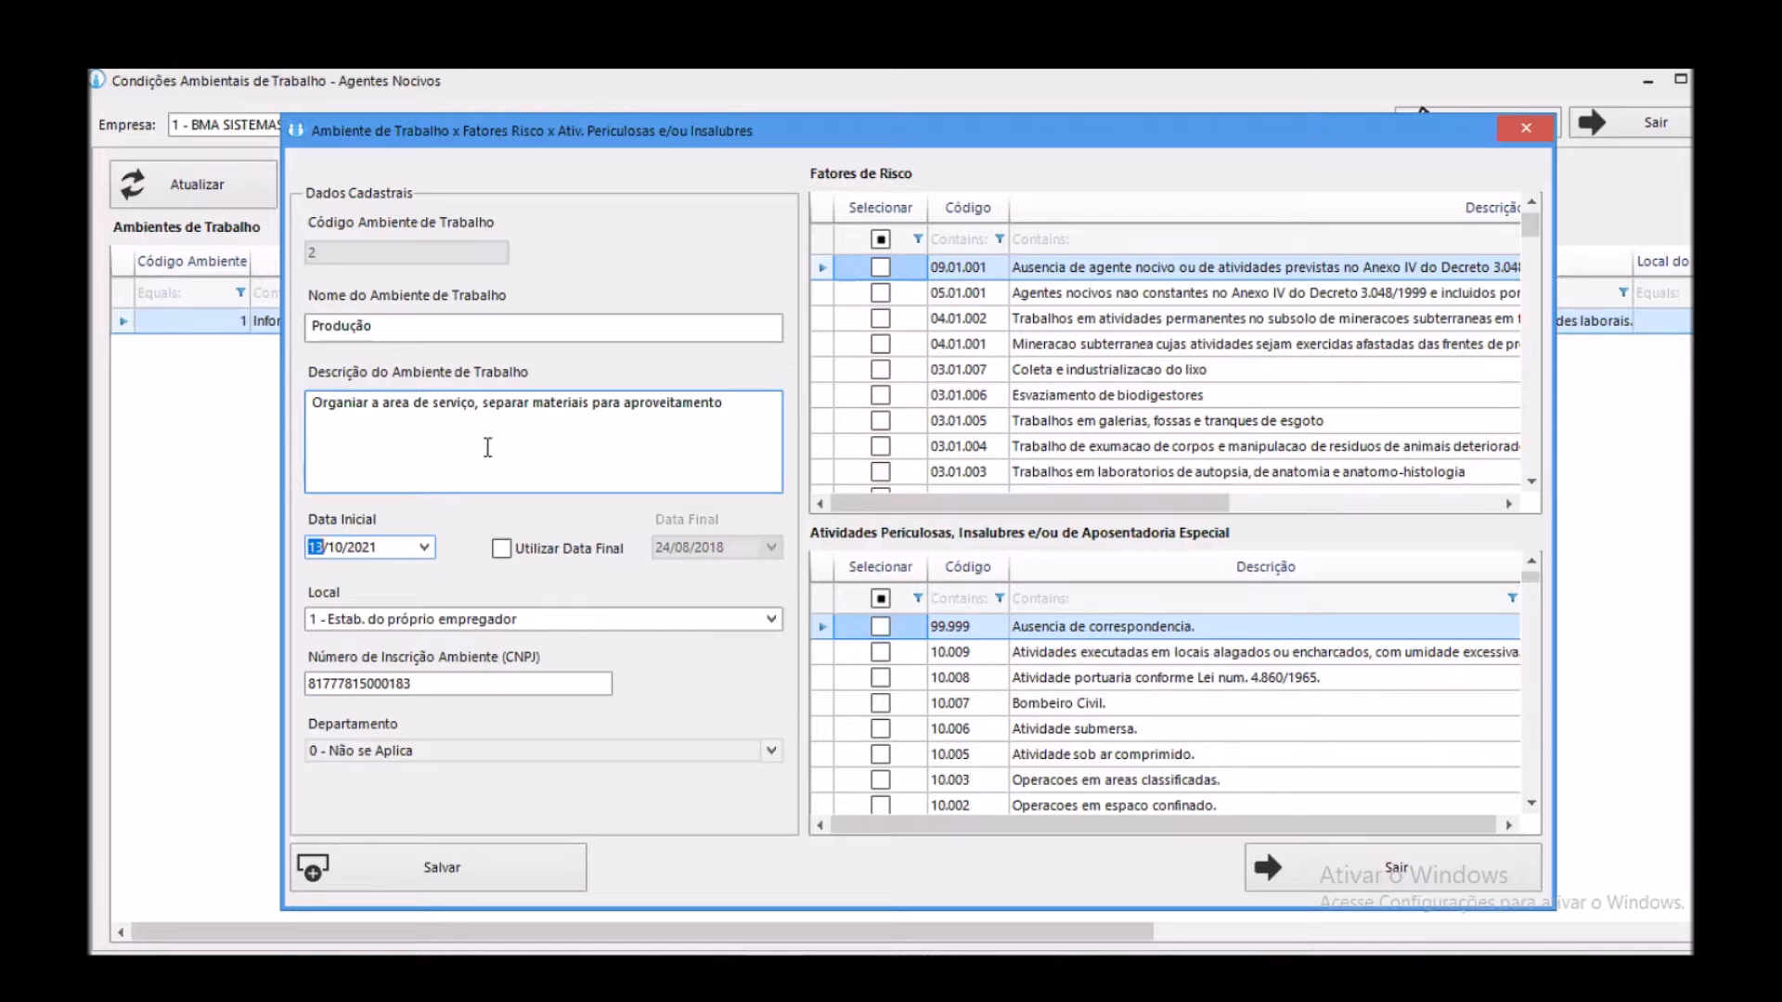
left_click(414, 627)
left_click(414, 627)
left_click(414, 626)
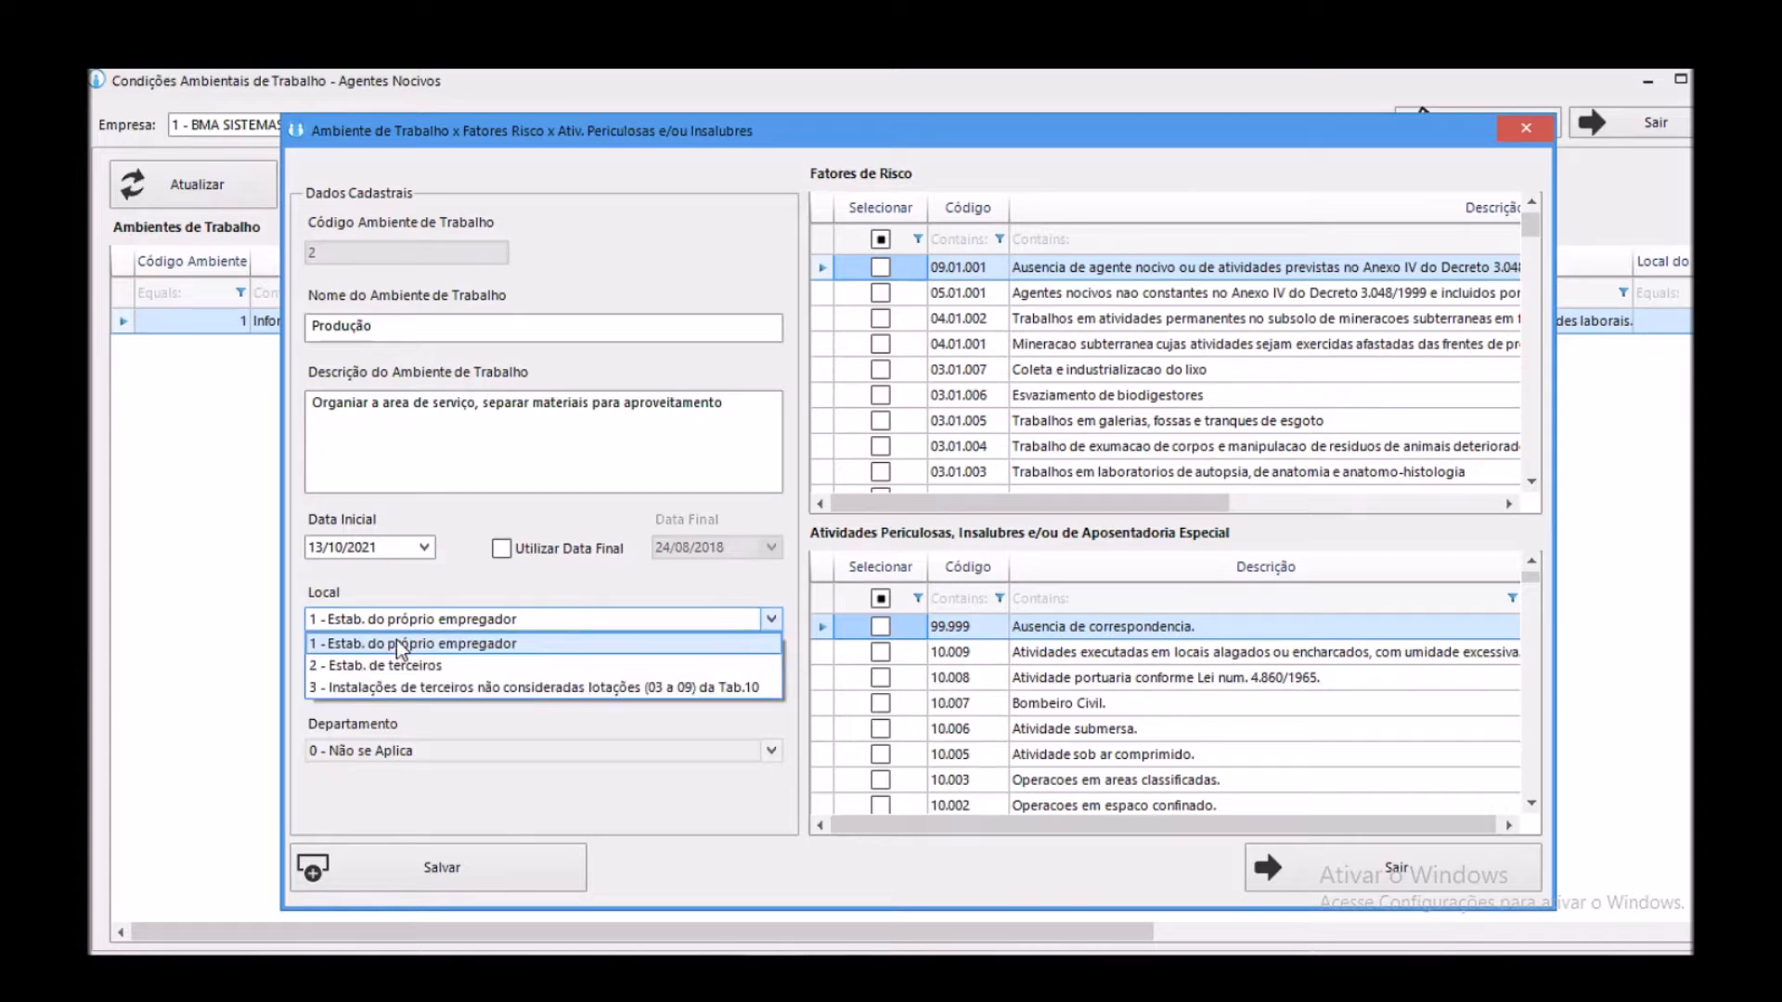
left_click(407, 621)
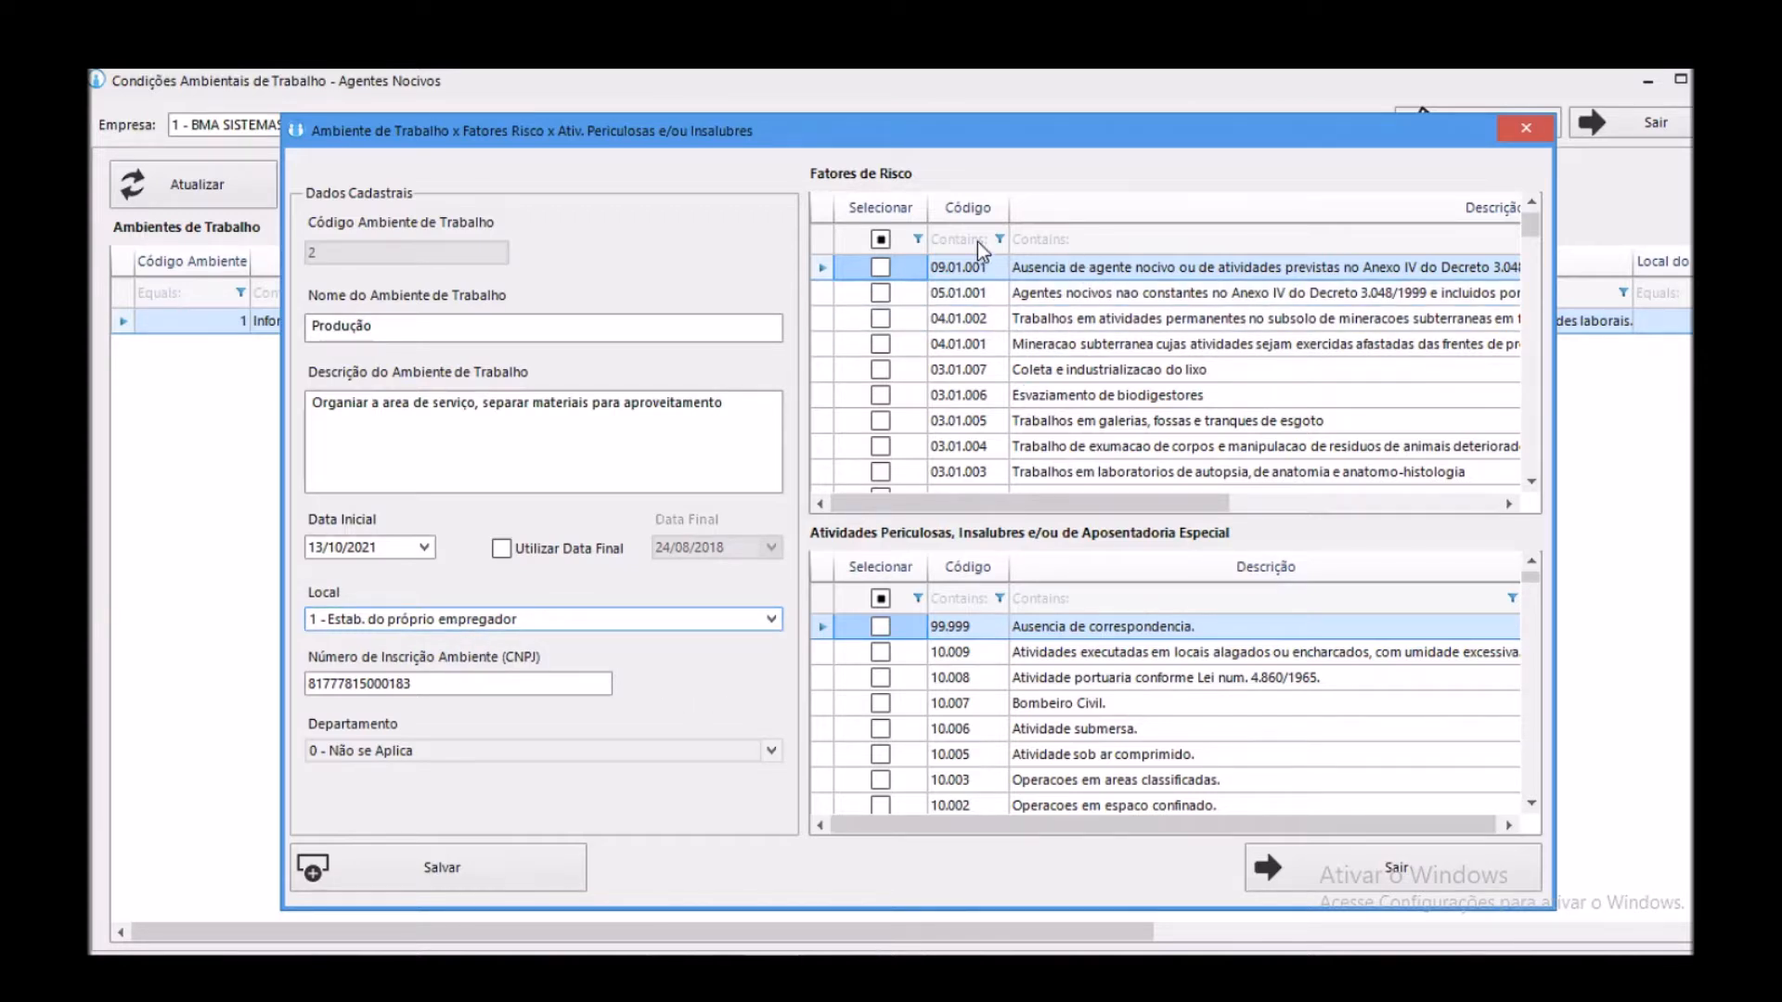
- Sort the risk factors by code in ascending order and select 02.01.001 Ruido
left_click(965, 211)
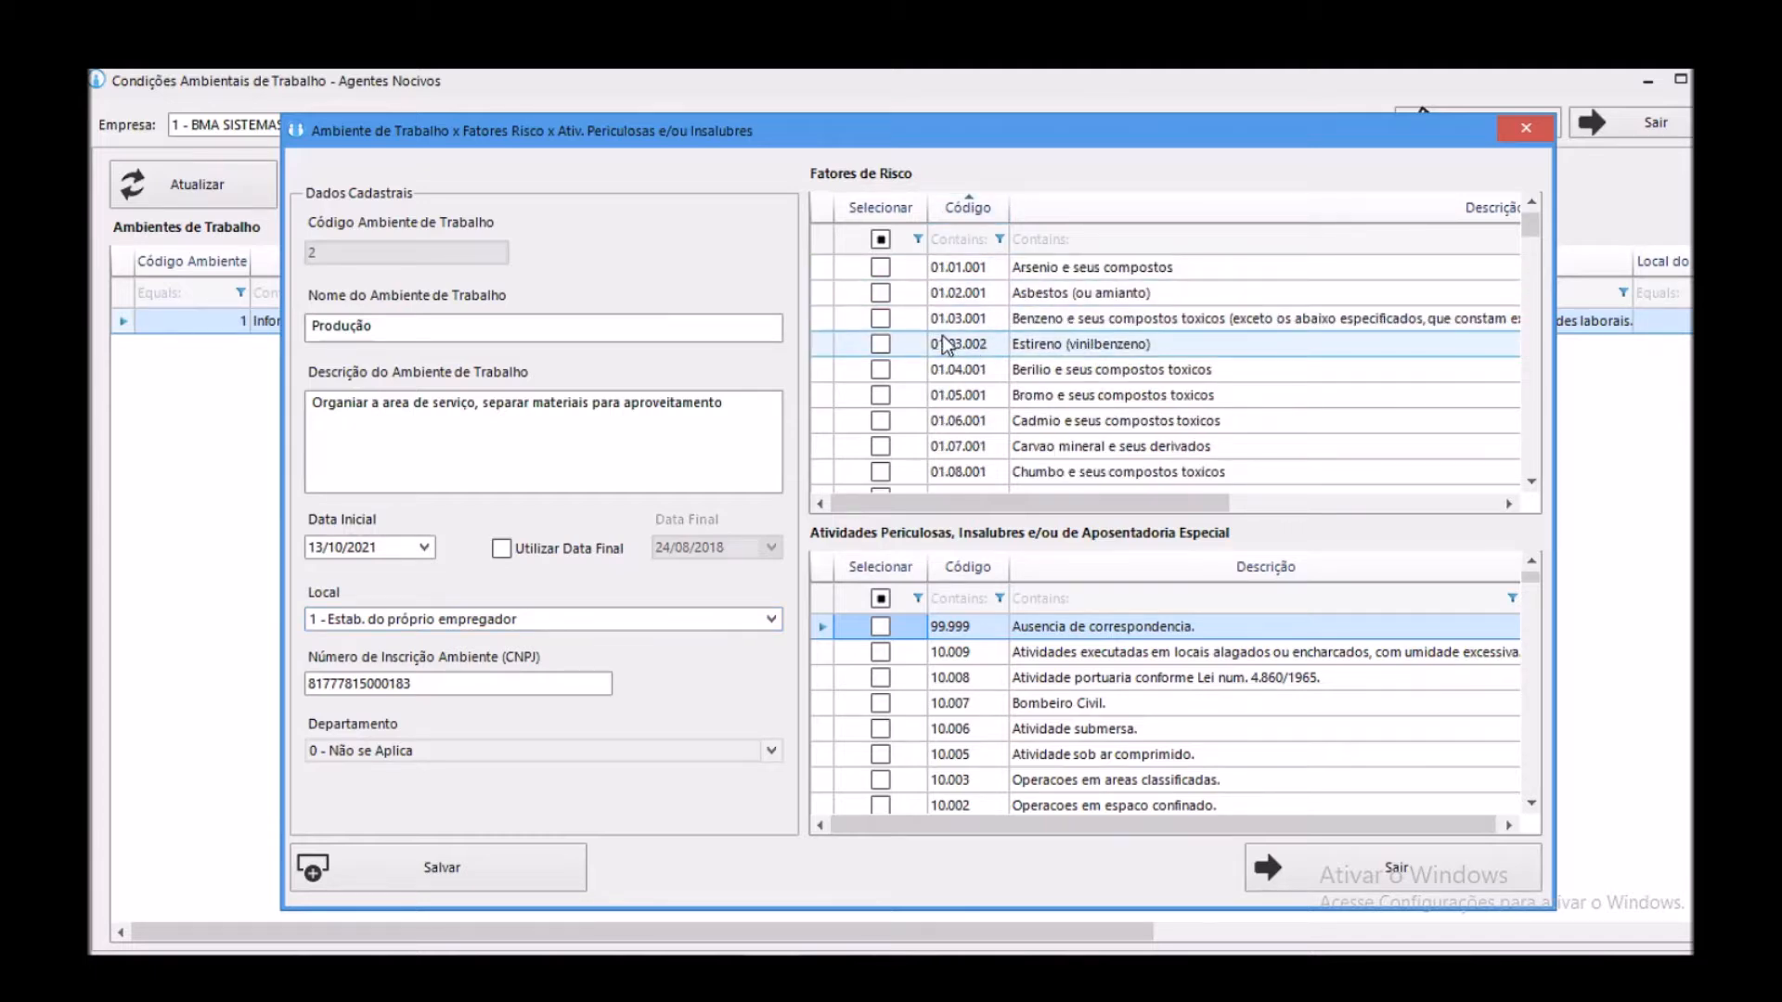
scroll(956, 346, "down", 4)
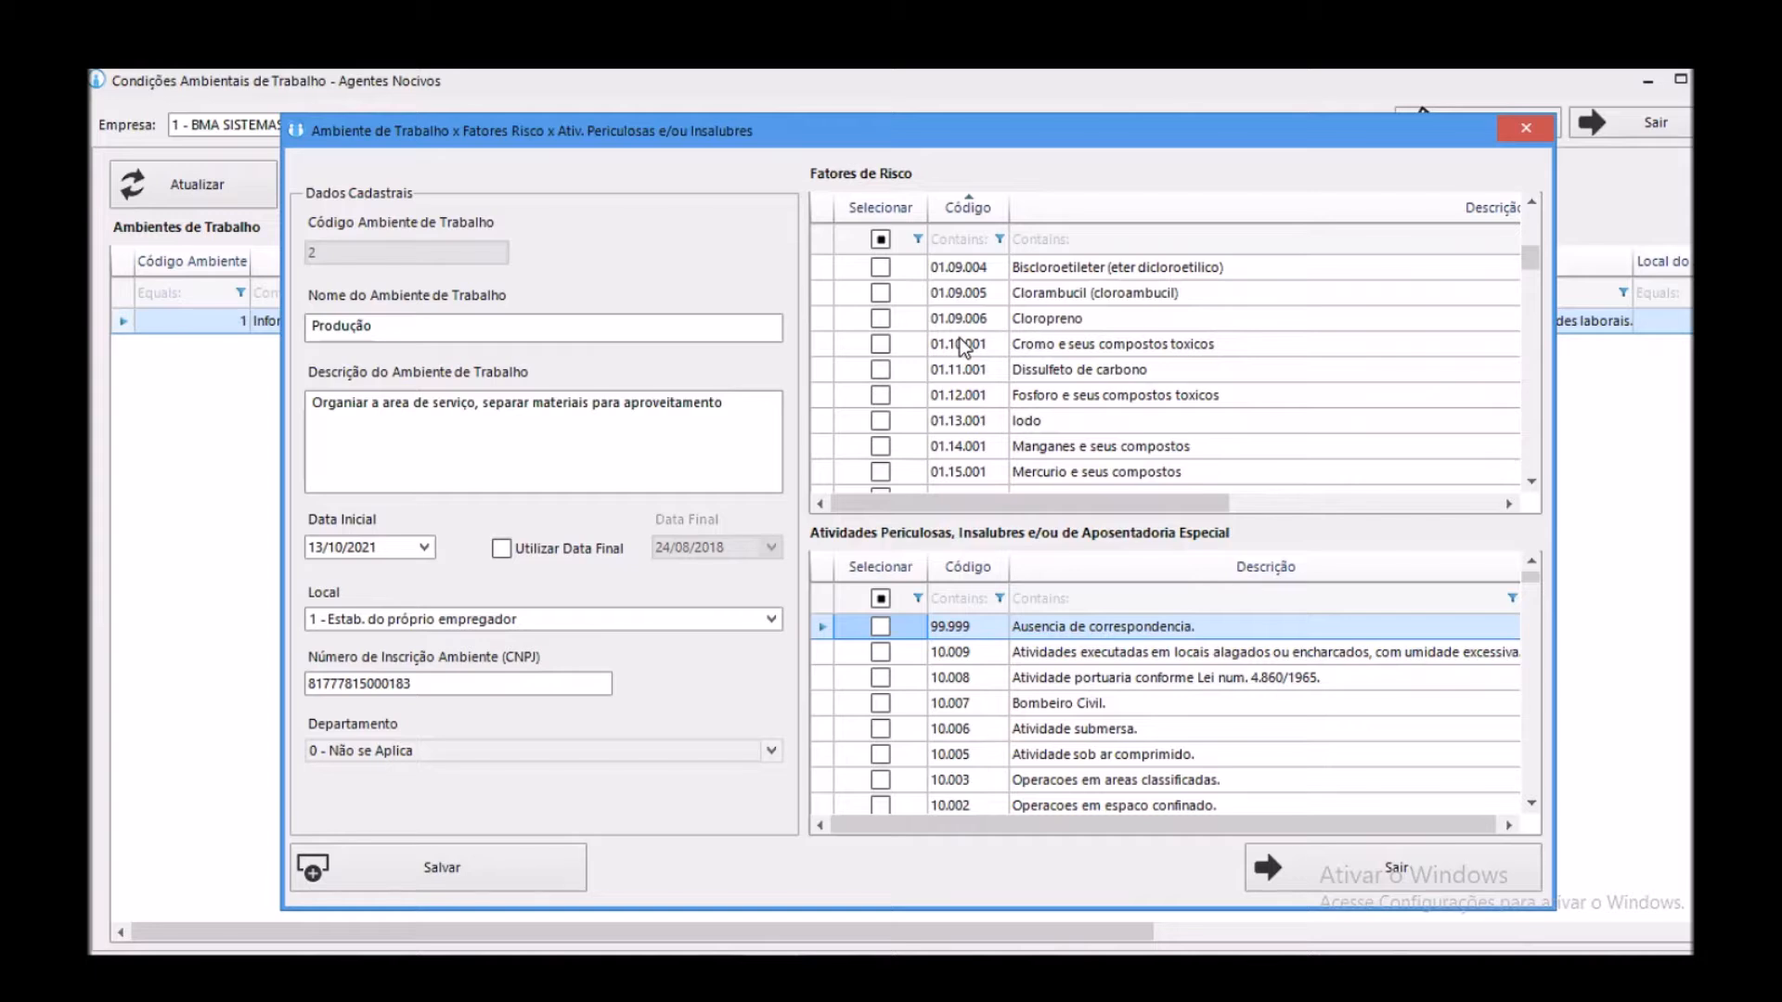
scroll(976, 408, "up", 2)
scroll(979, 409, "down", 1)
scroll(979, 409, "down", 10)
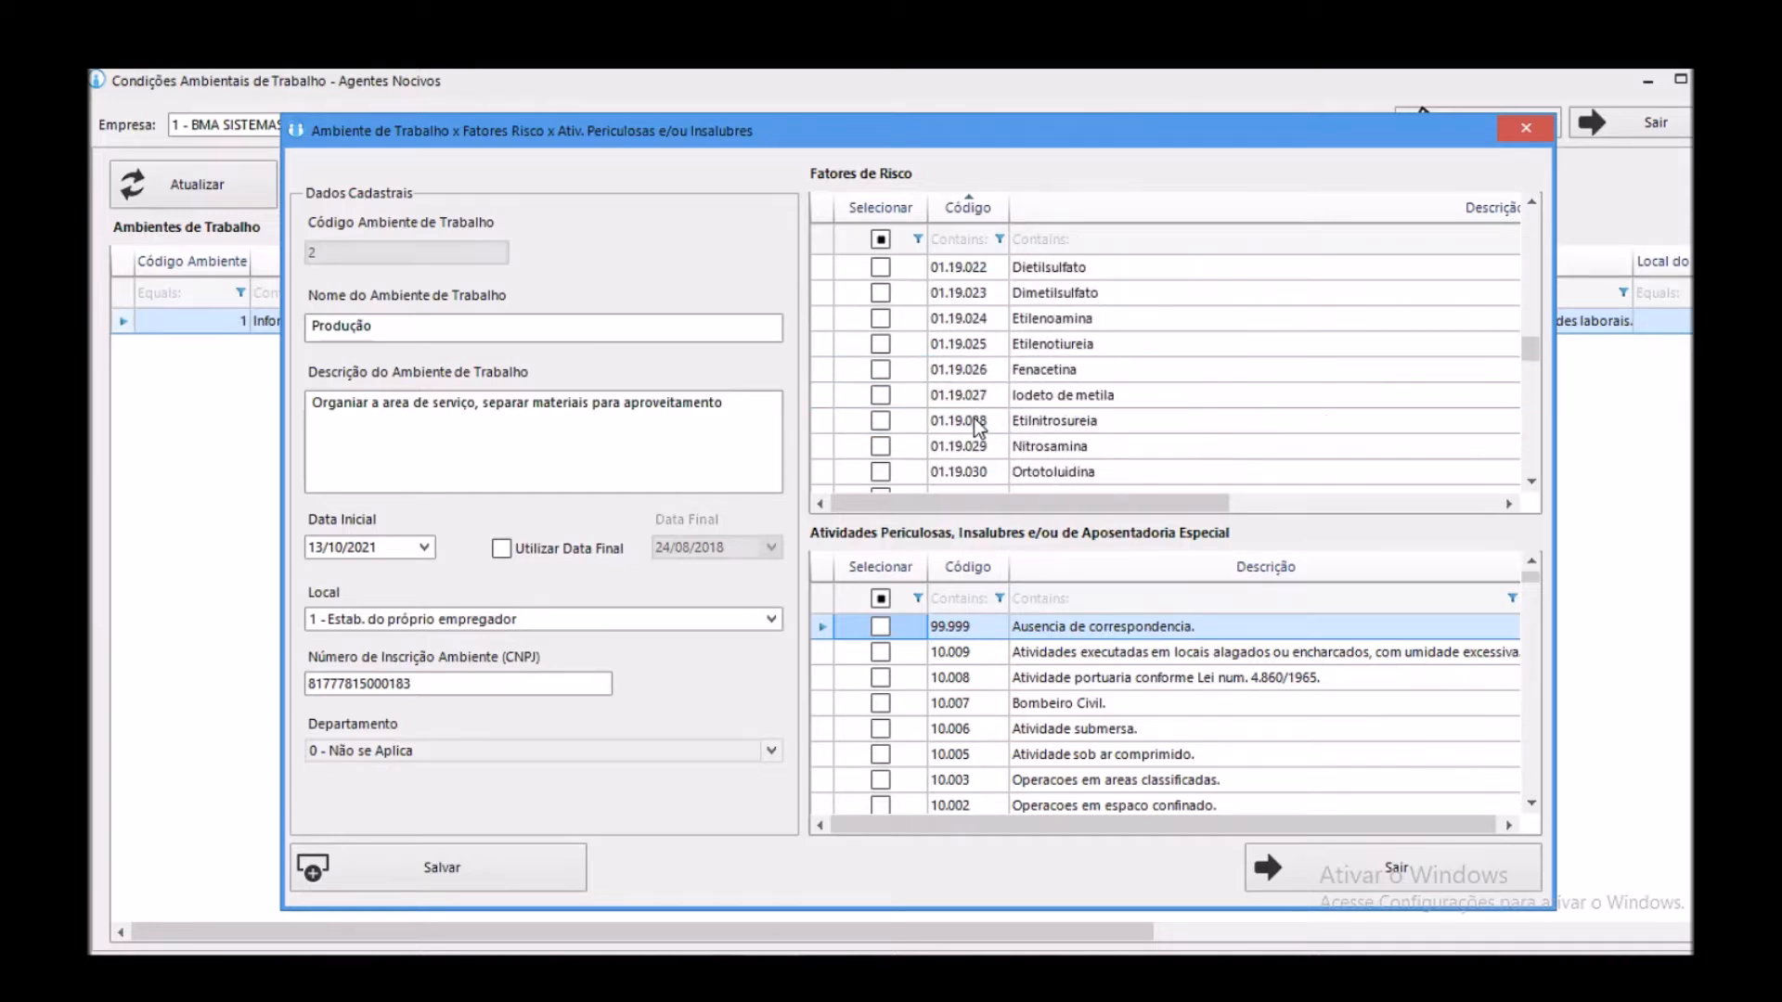
scroll(975, 418, "down", 5)
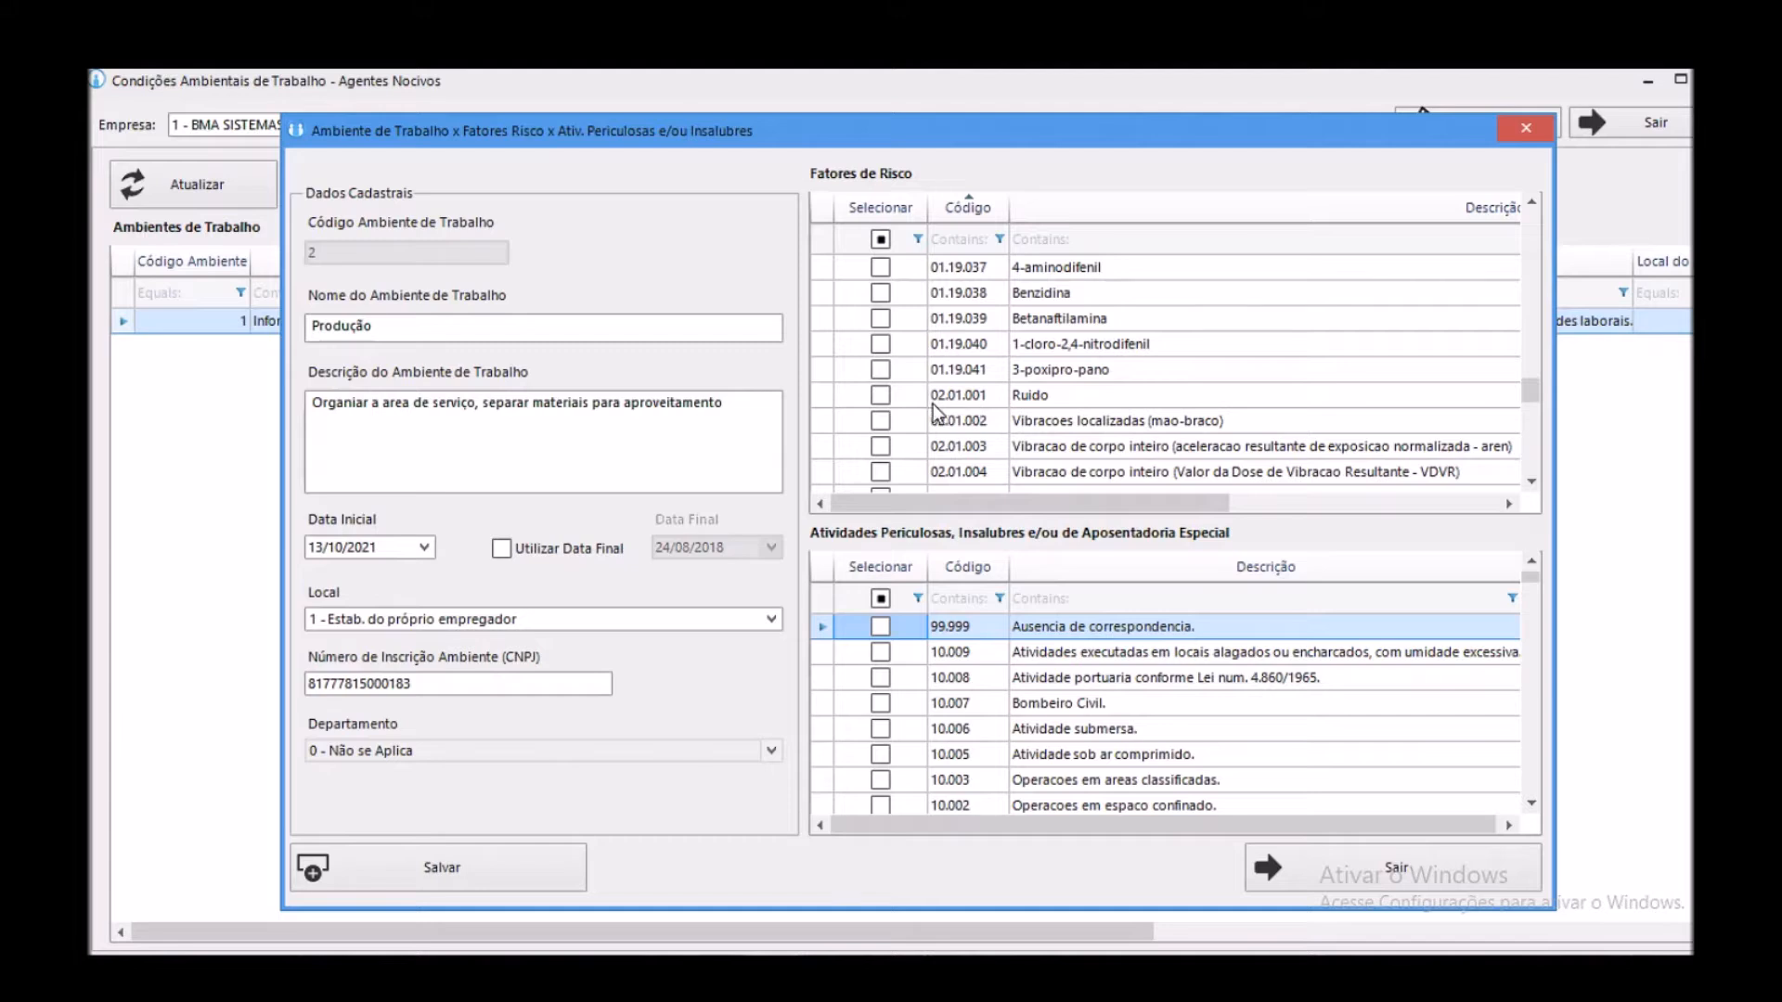
left_click(889, 397)
left_click(881, 395)
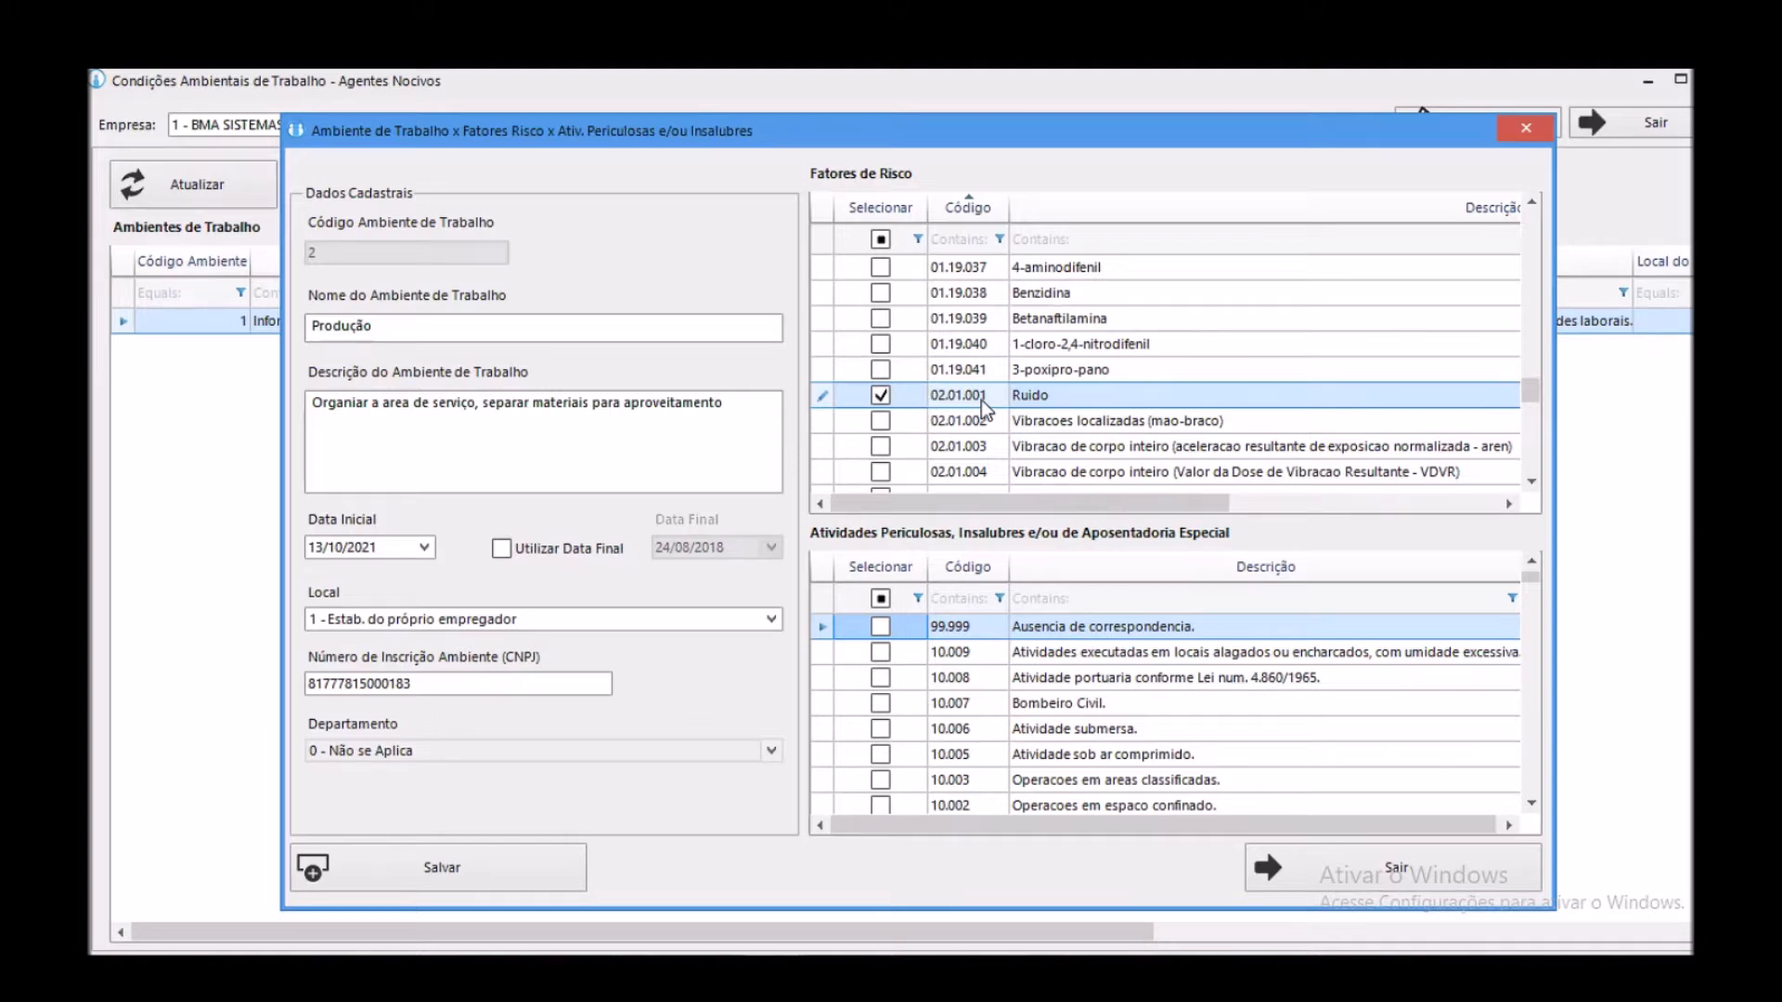
- Add risk factor 02.01.002 Vibracoes localizadas (mao-braco) to the selection
left_click(938, 239)
scroll(894, 415, "down", 2)
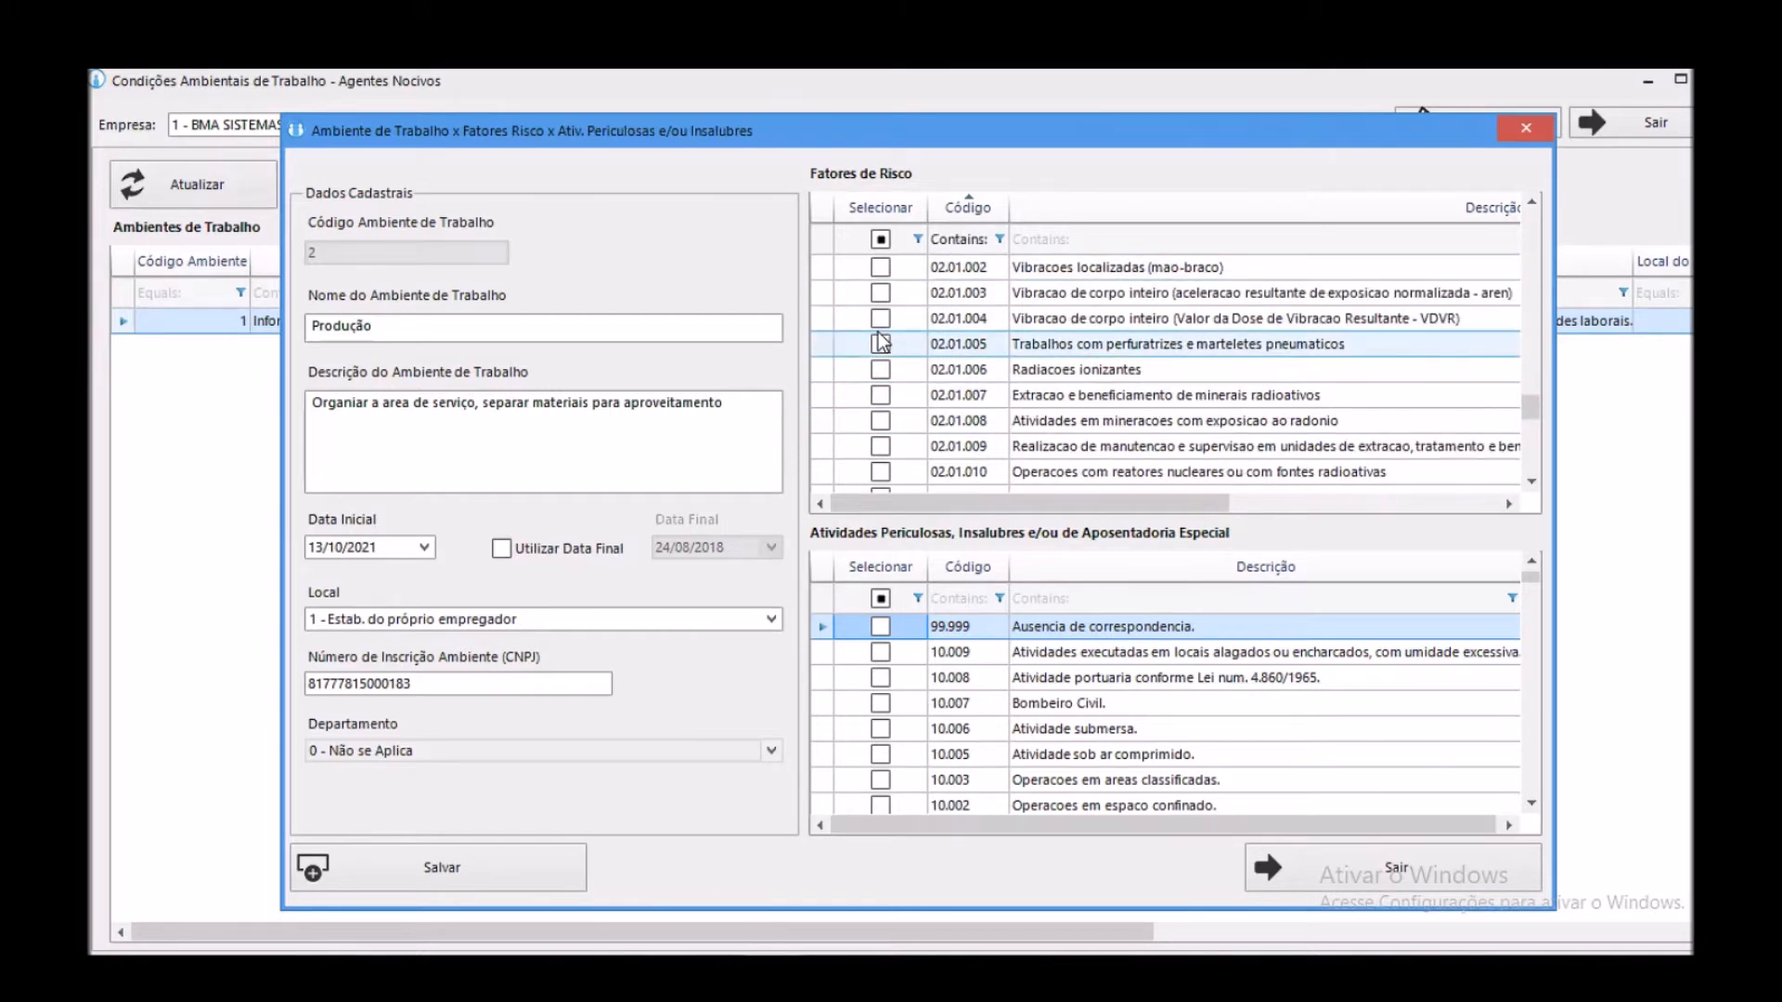
scroll(880, 341, "up", 2)
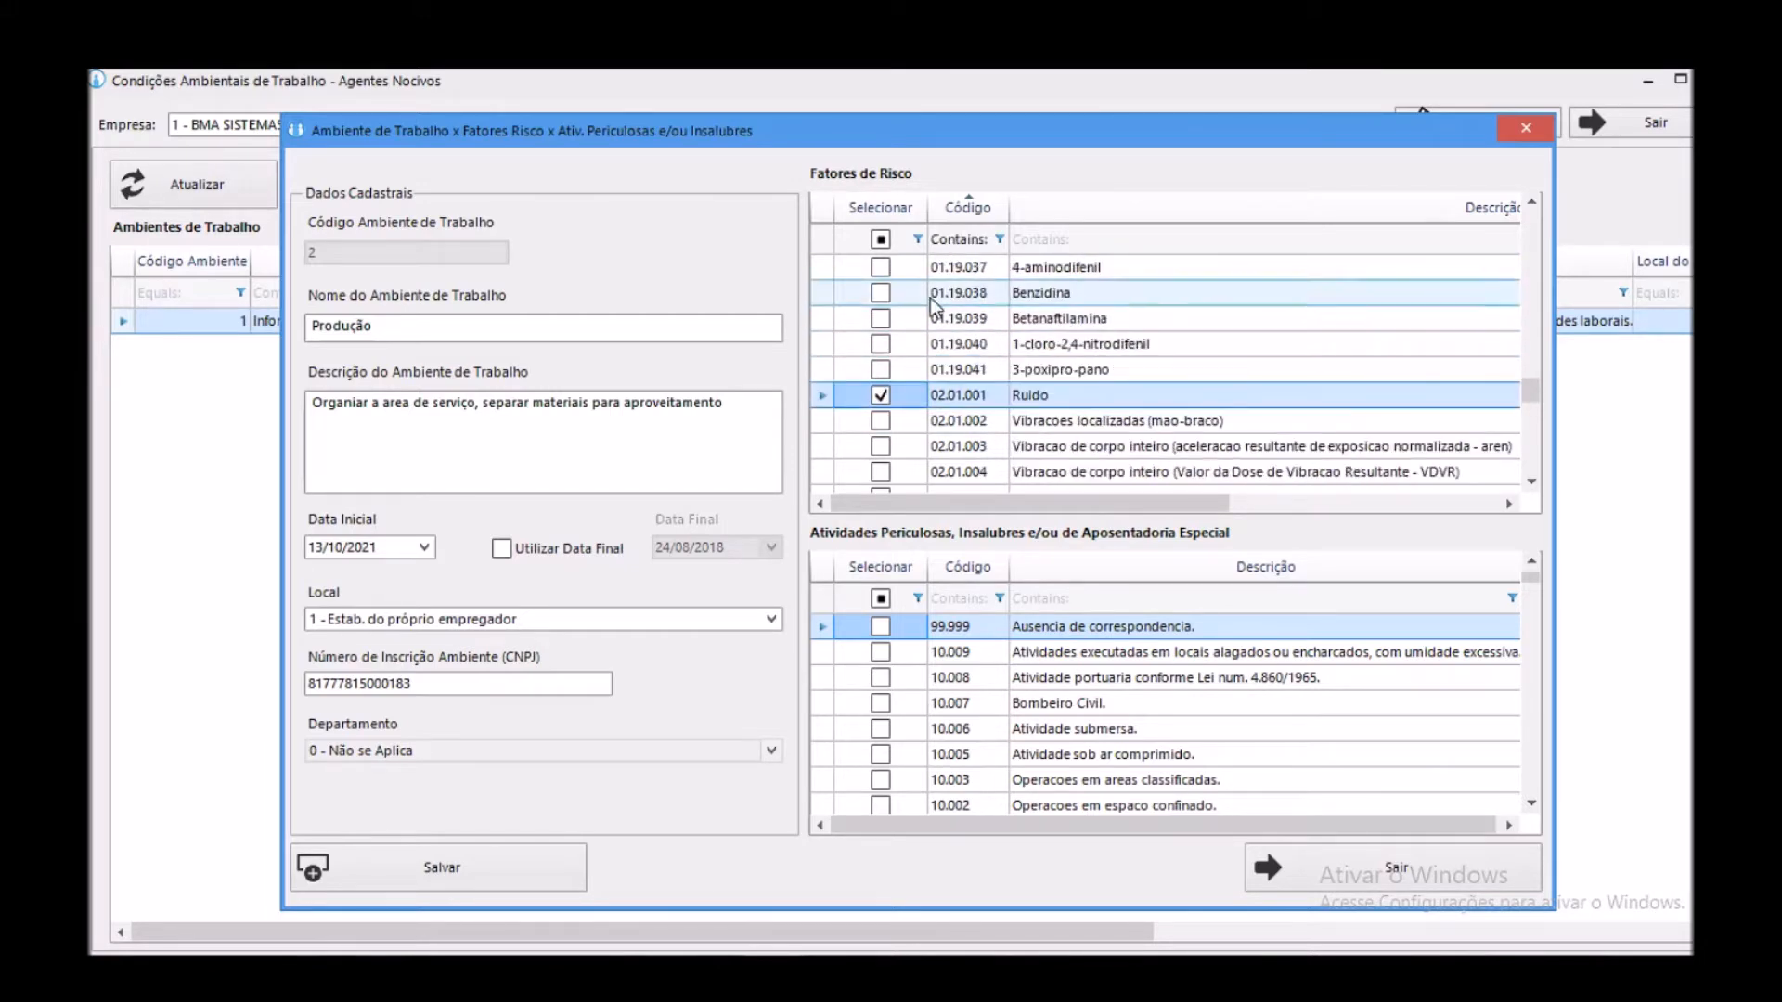
left_click(881, 421)
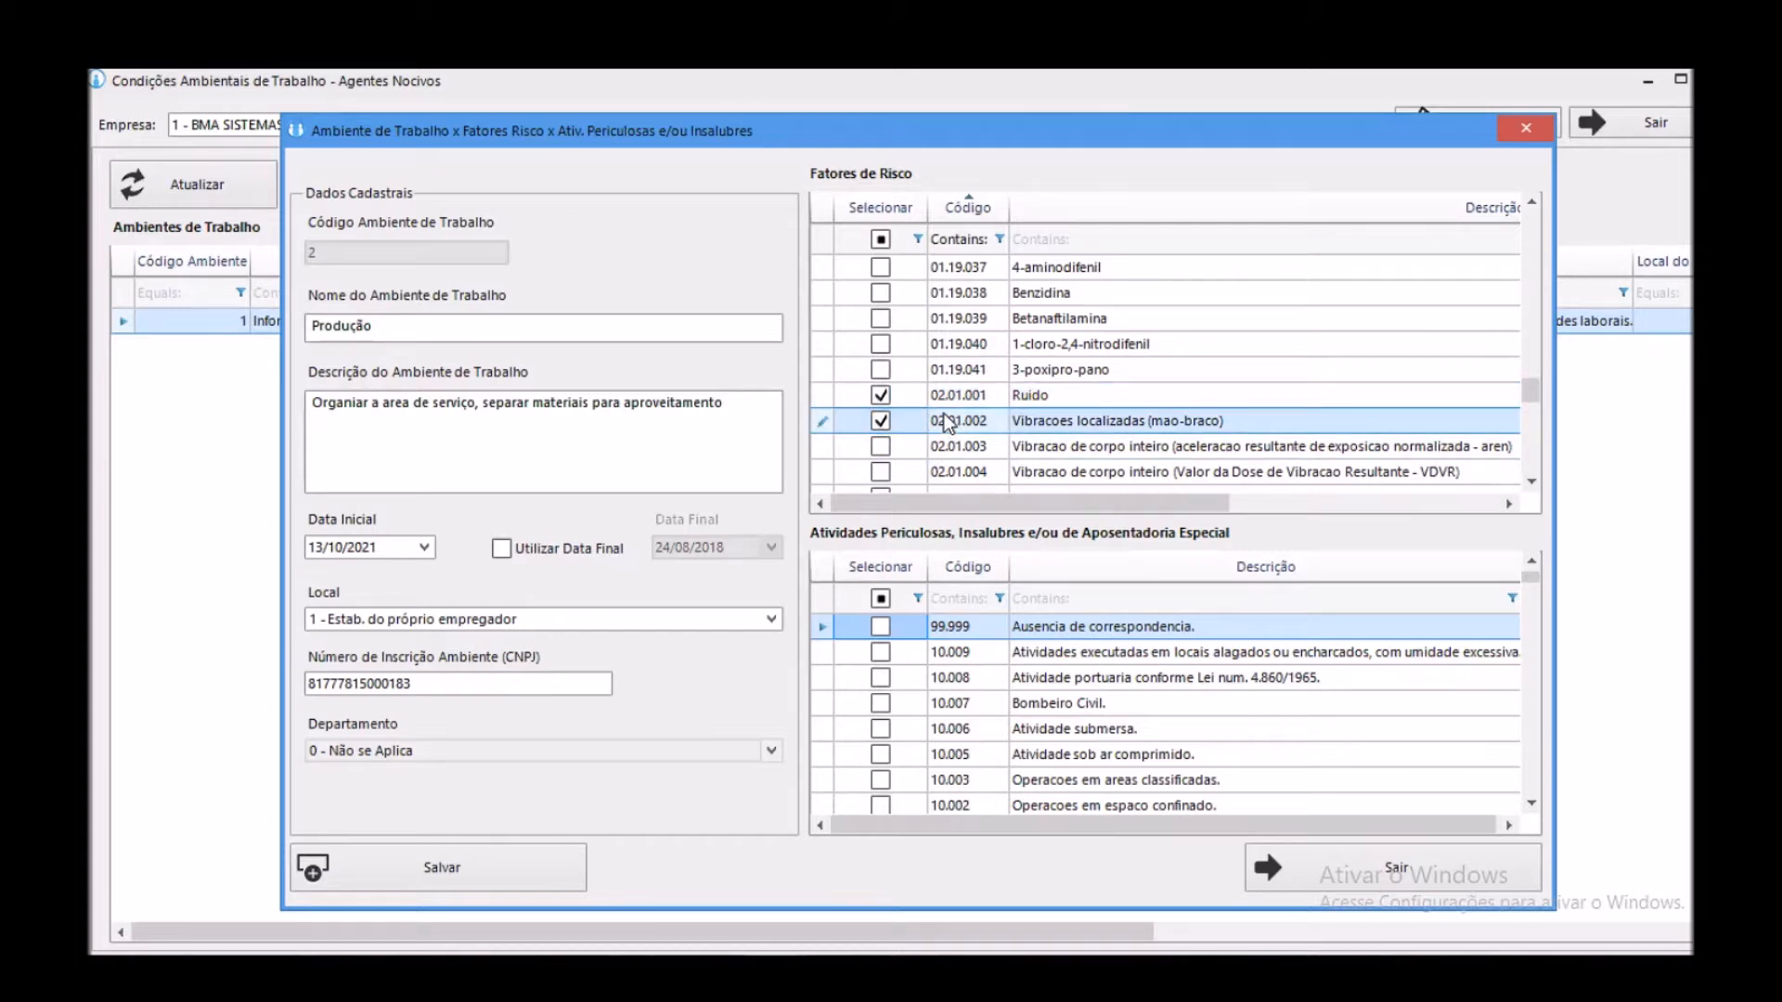
- Select activity 99.999 Ausencia de correspondencia and save the new work environment
left_click(881, 626)
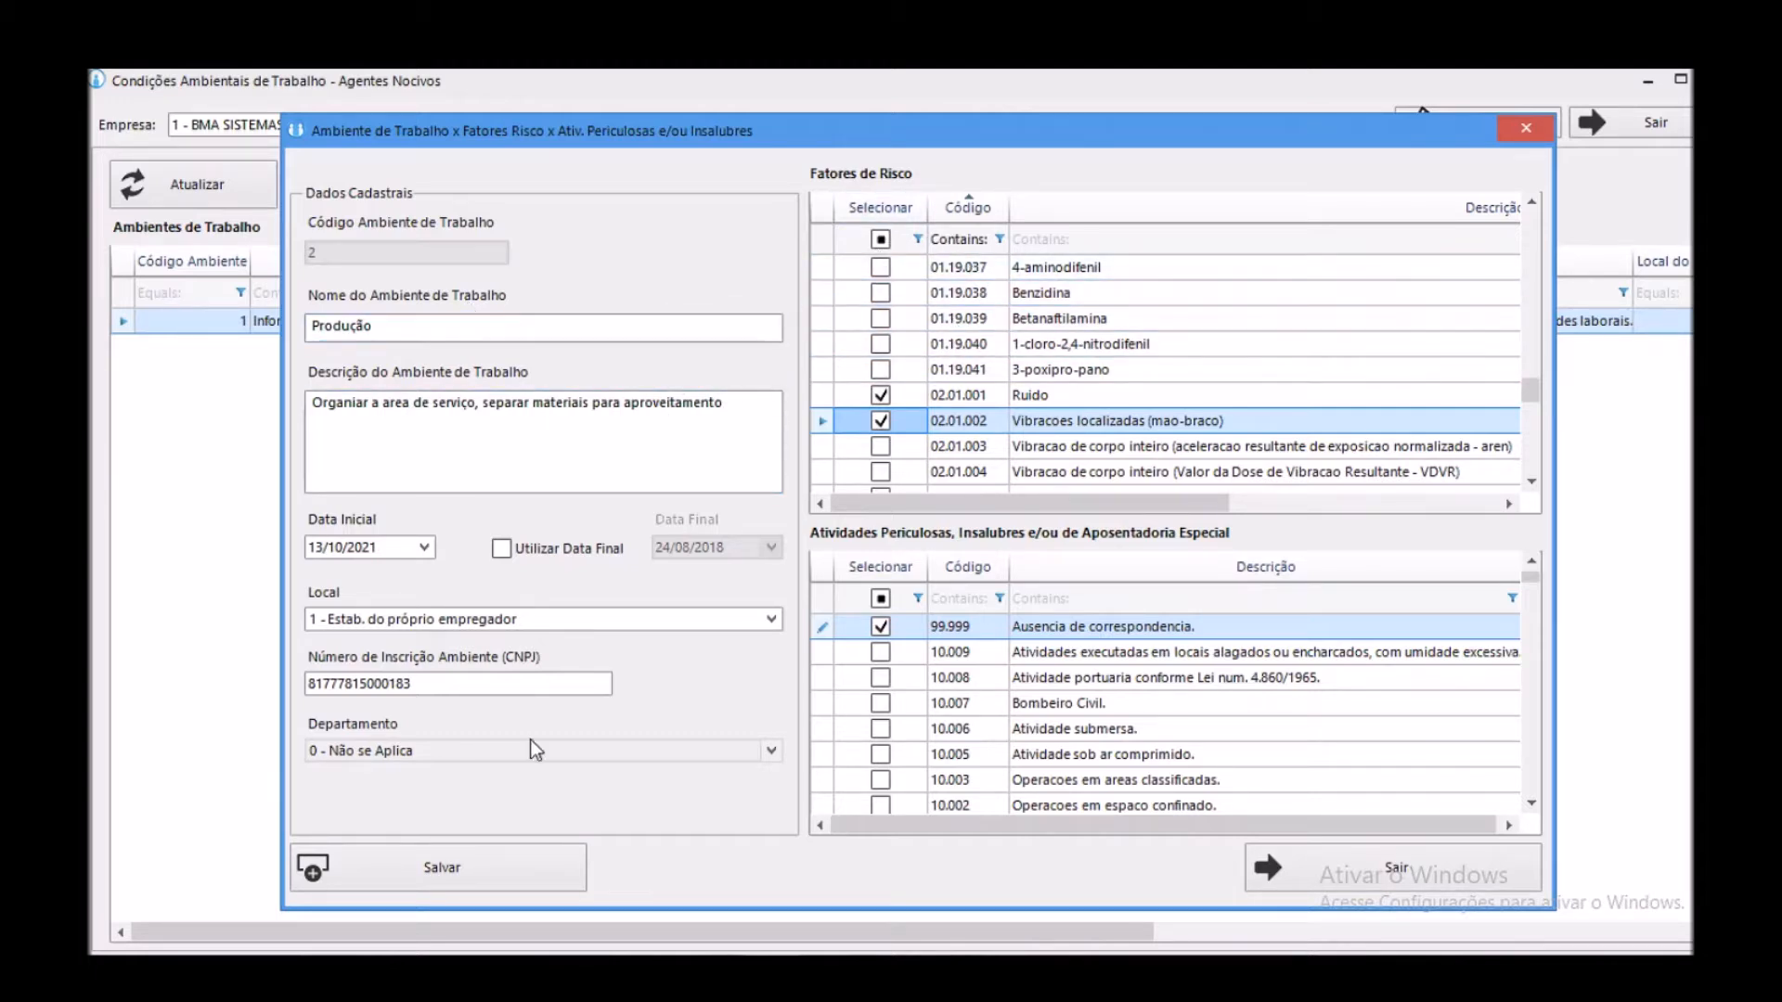
left_click(475, 866)
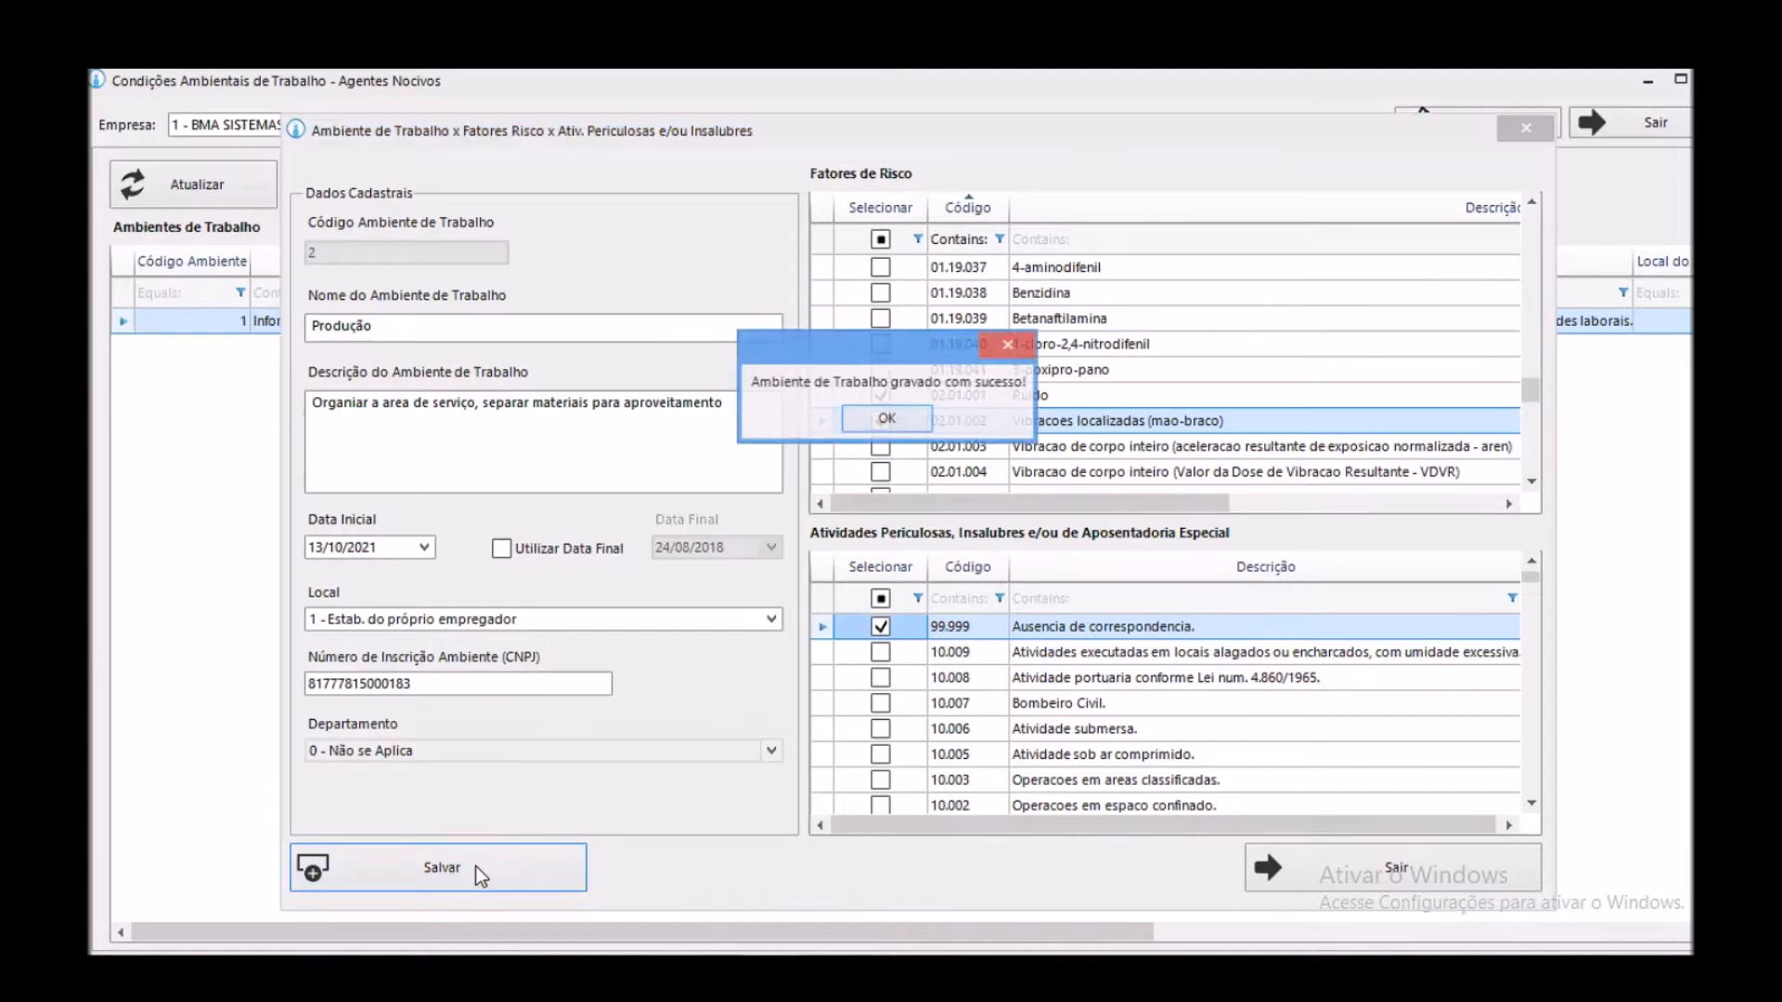
left_click(897, 418)
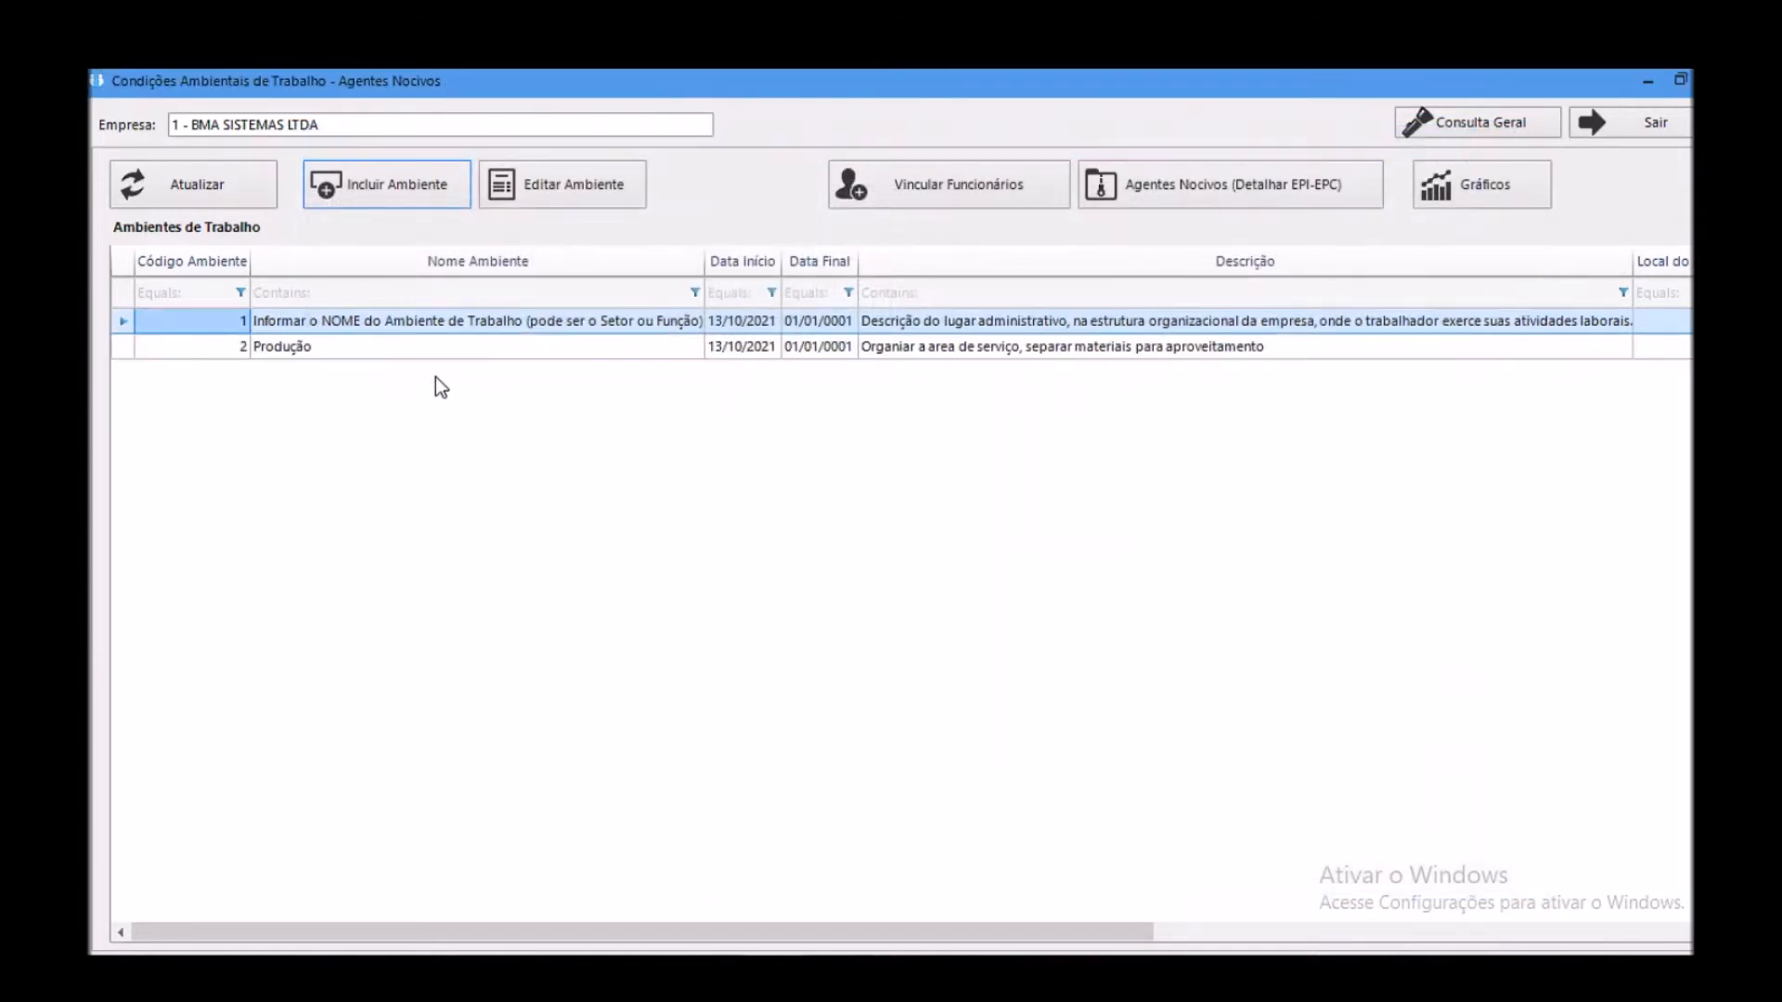
- Open employee linking for the Produção environment, refresh its records and start a new environmental condition
left_click(364, 347)
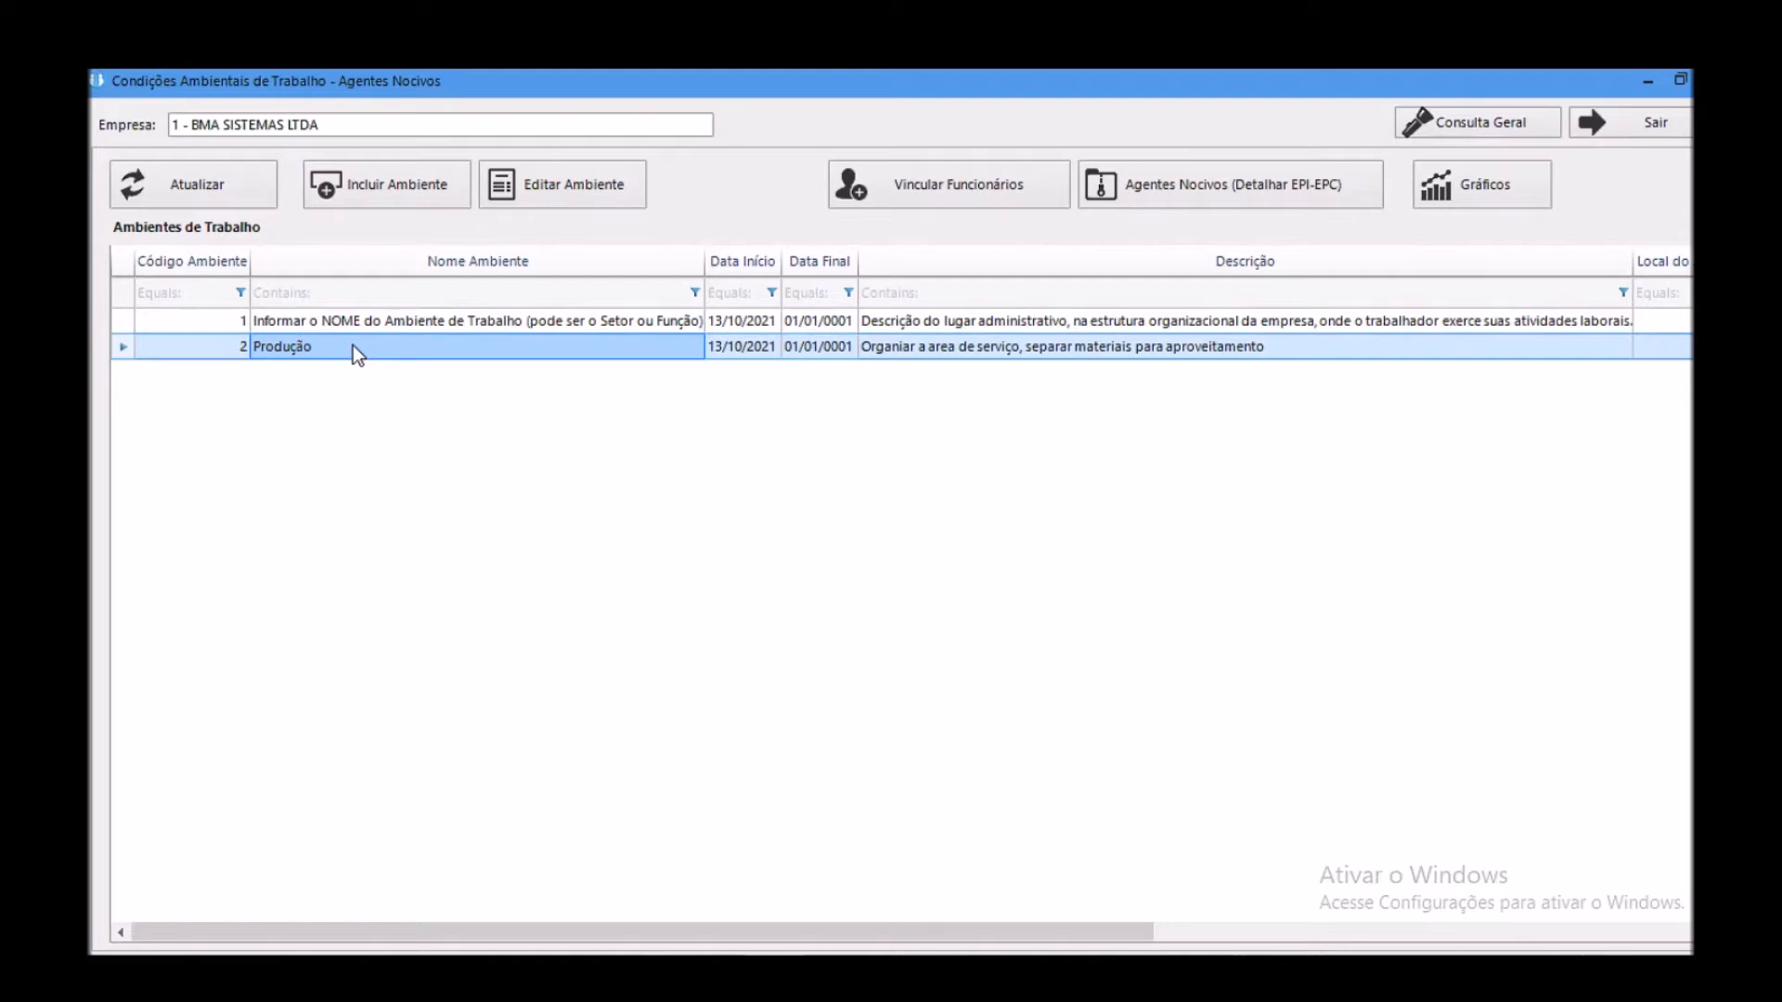
left_click(946, 184)
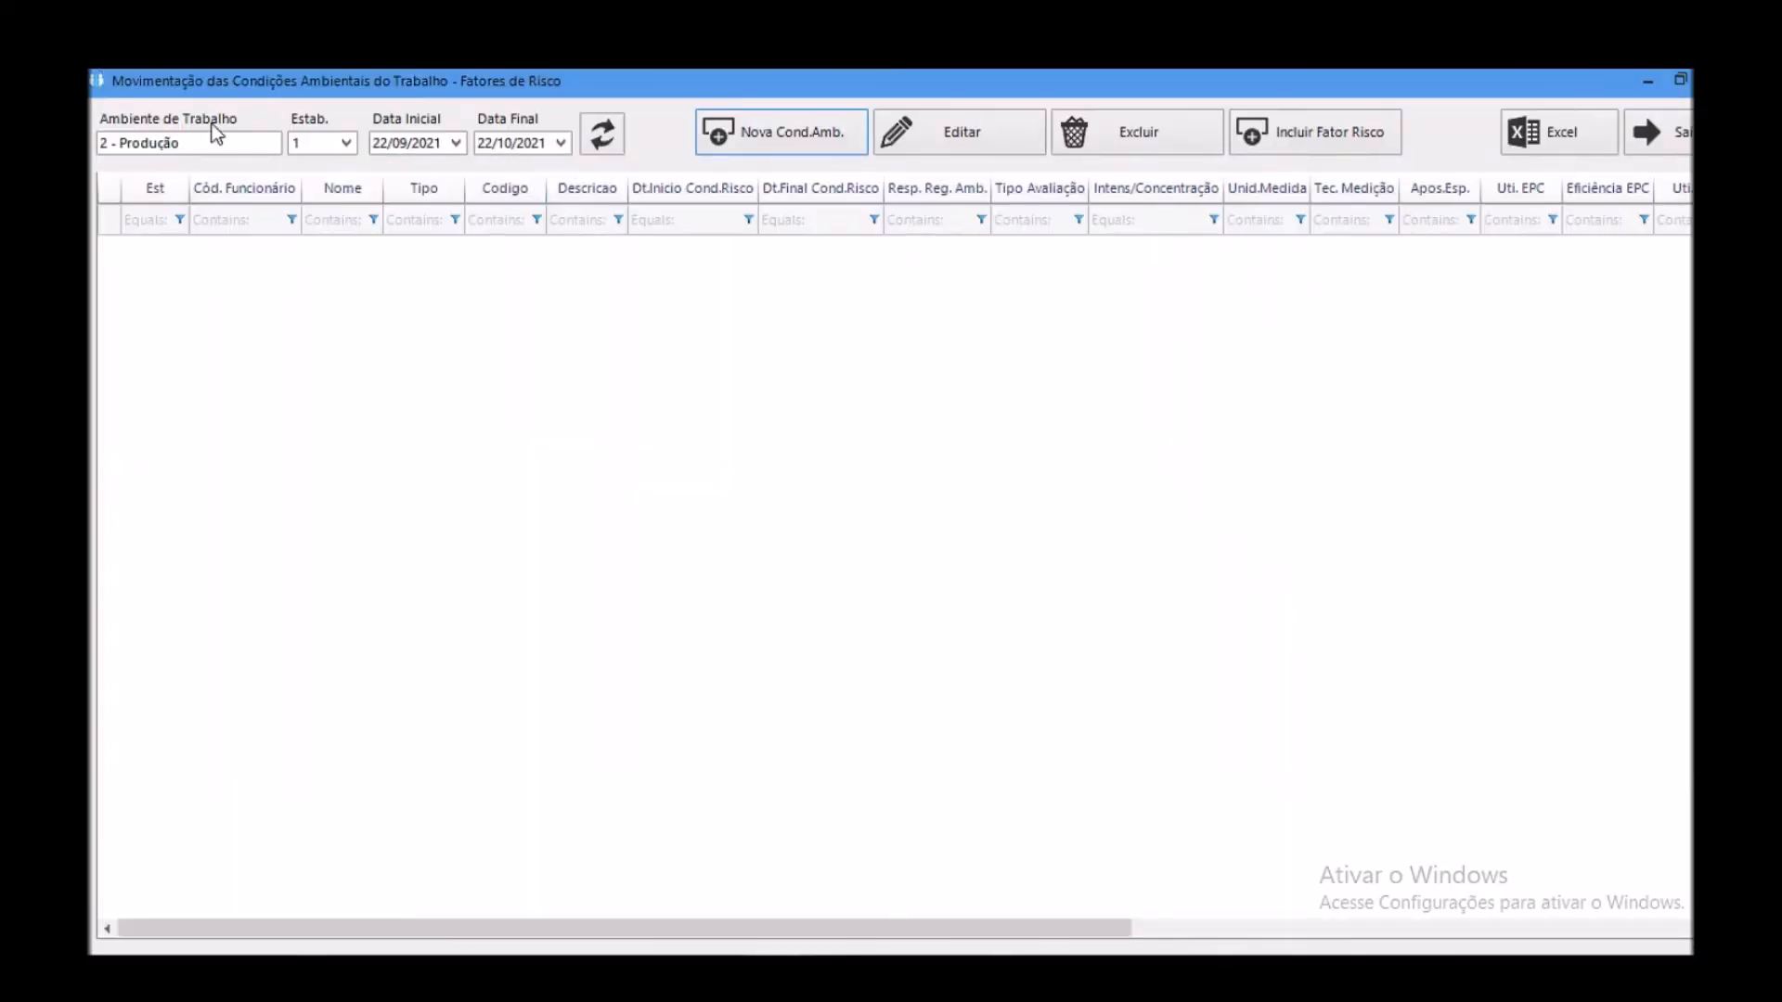
left_click(380, 142)
left_click(484, 142)
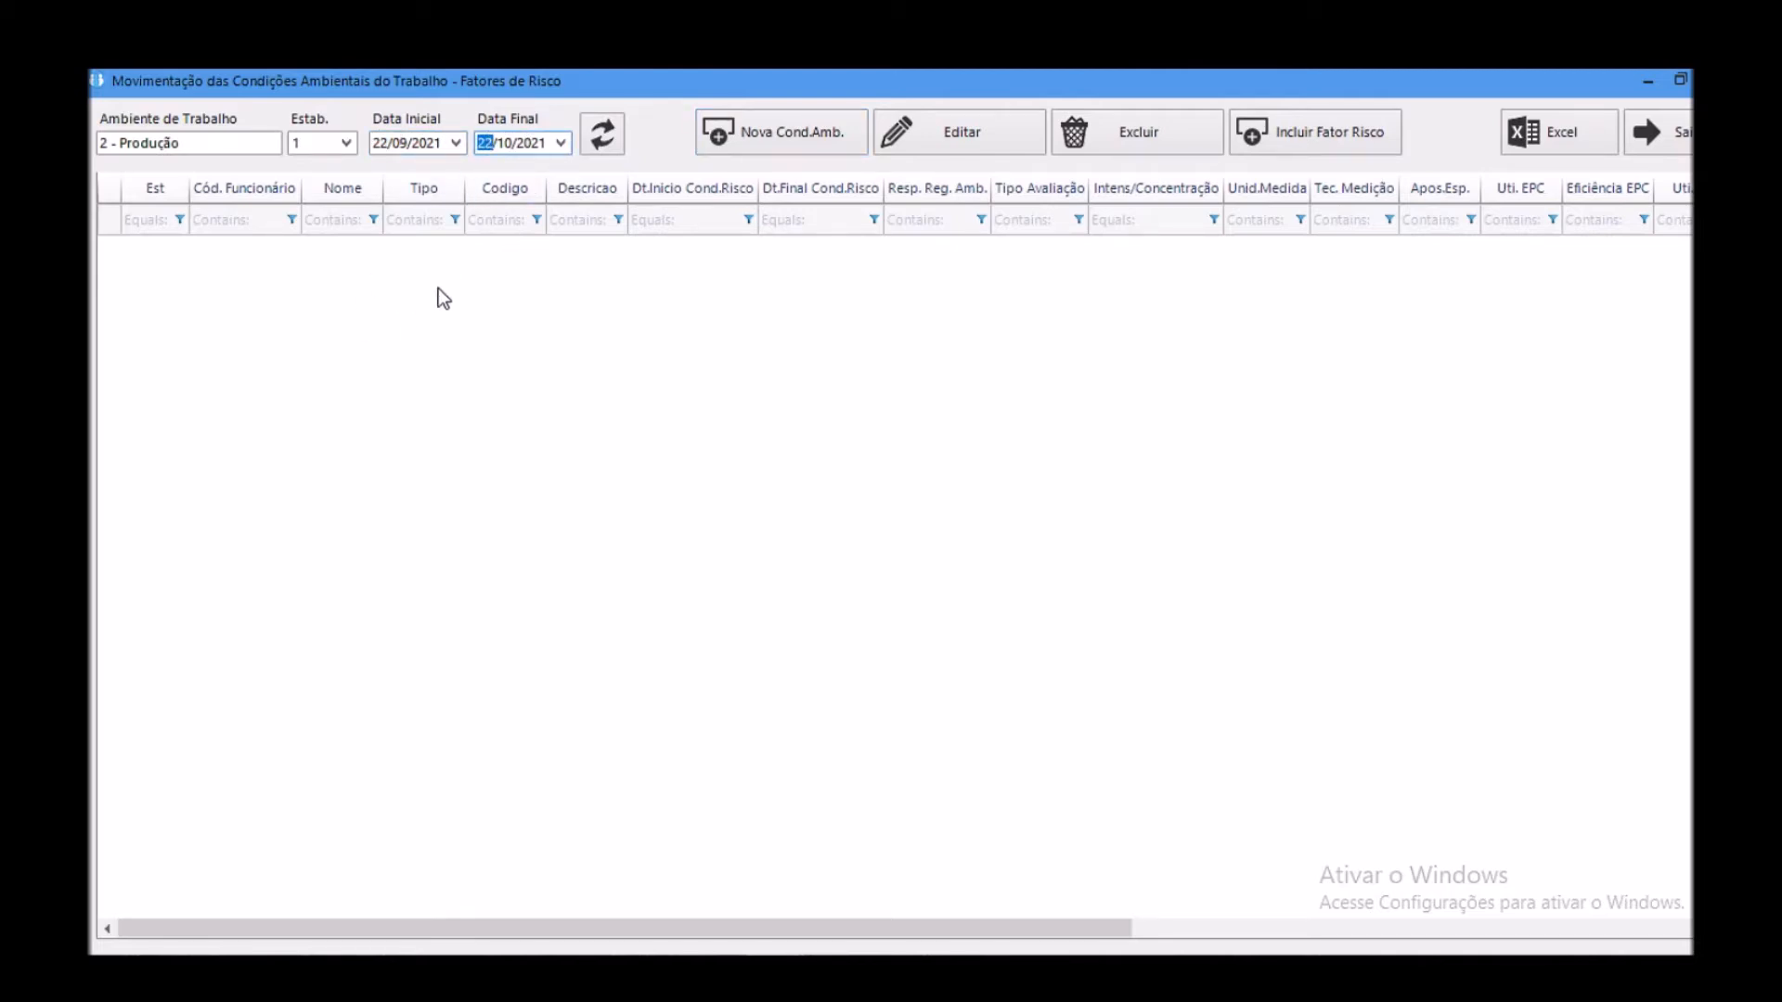
left_click(602, 138)
left_click(817, 139)
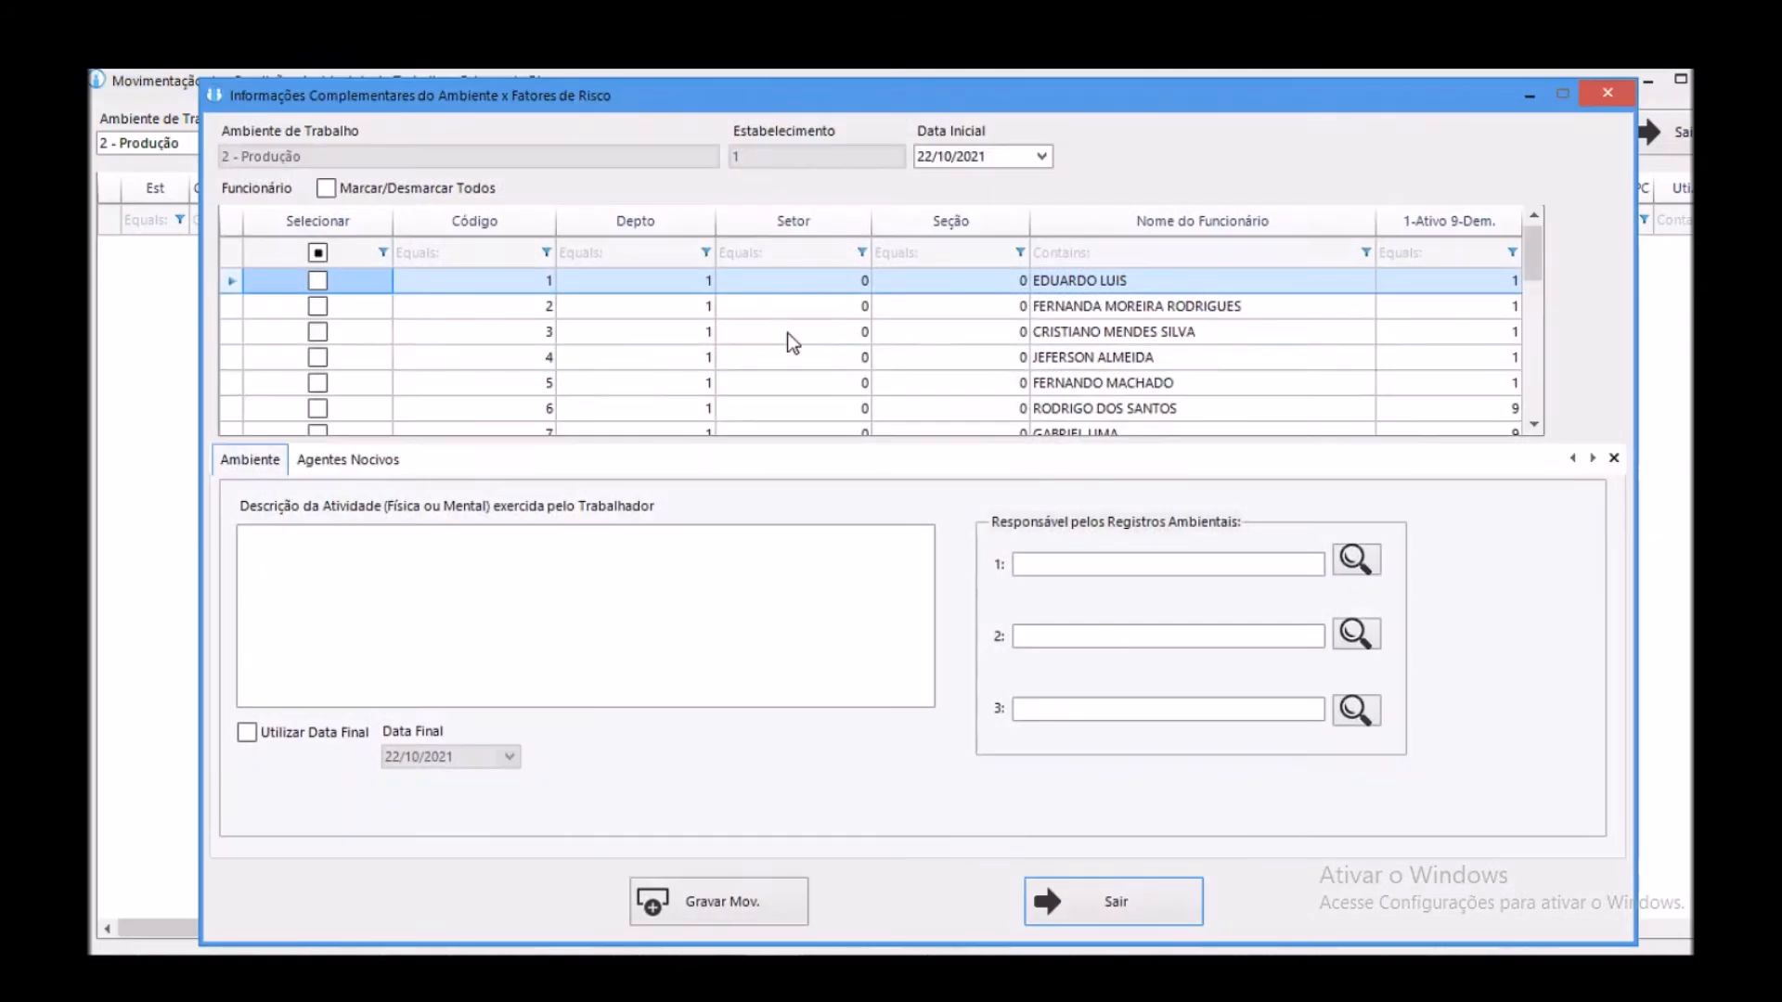
- Select the first two employees in the list and enter "Operador de Produção" as the description of their activity
left_click(316, 281)
left_click(319, 306)
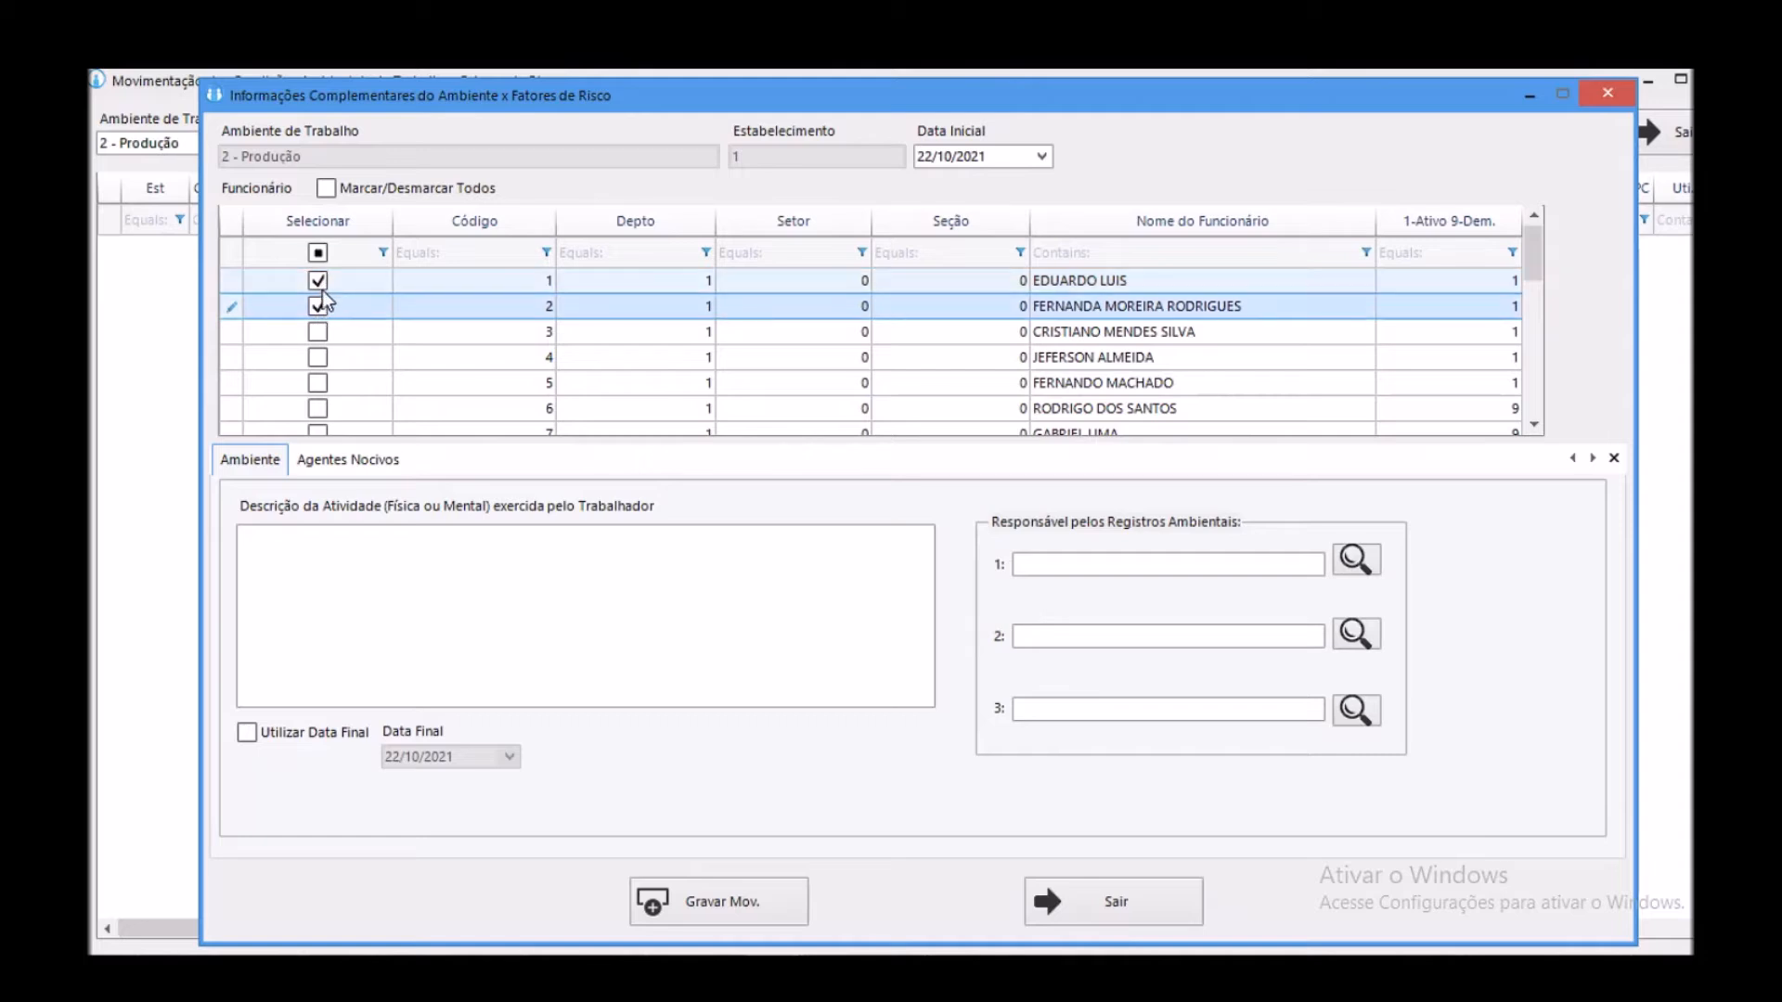
left_click(287, 573)
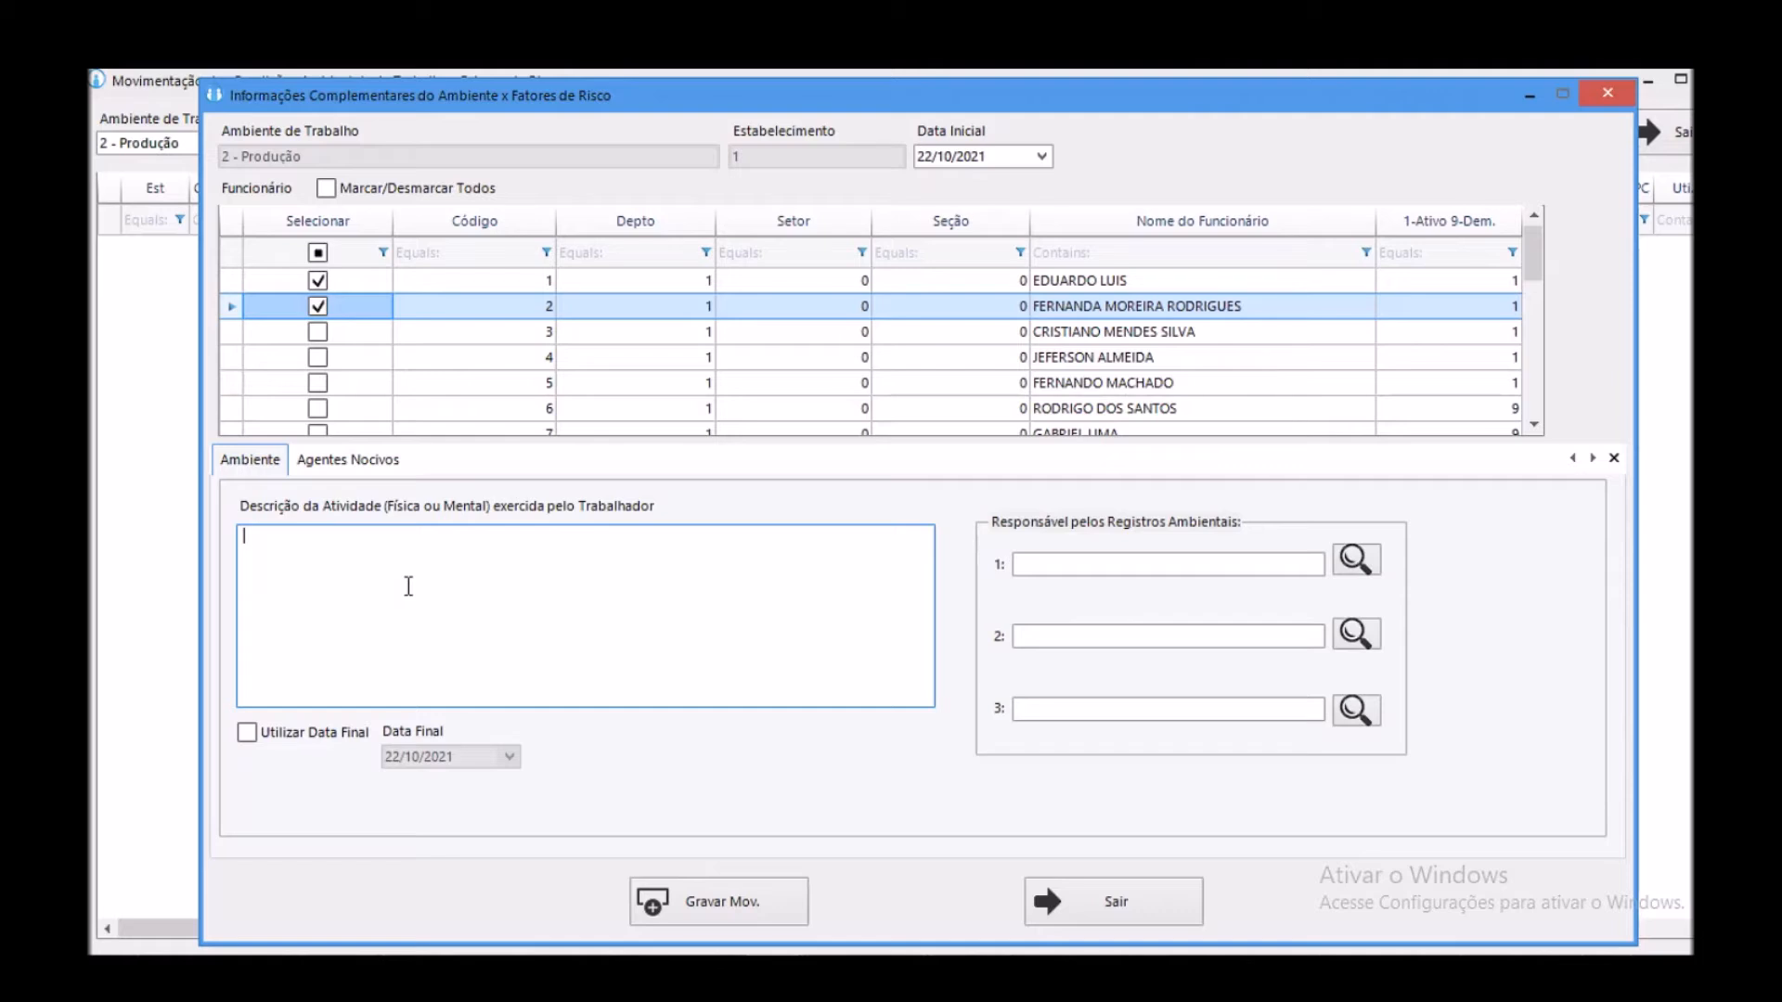
type("Operador de Produção")
left_click(1107, 565)
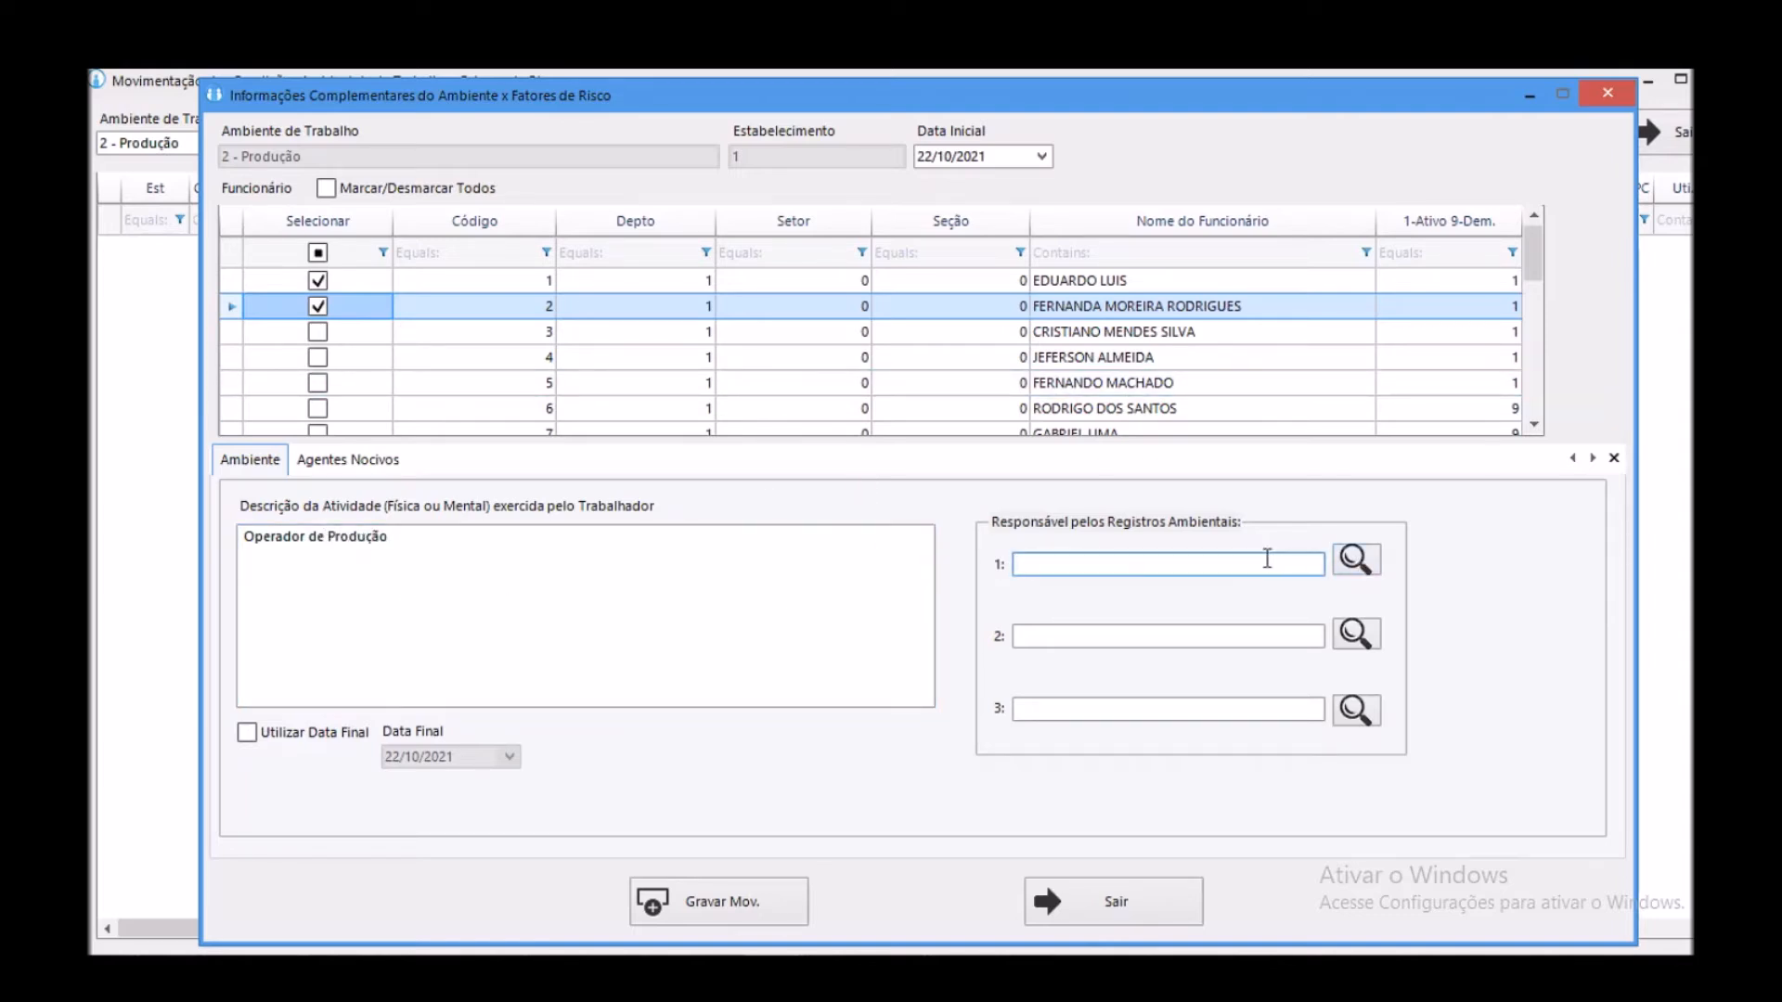
- Assign "1 - teste" as first person responsible for environmental records and select the harmful agents 02.01.001 Ruido and 02.01.002 Vibracoes localizadas
left_click(1357, 560)
double_click(860, 449)
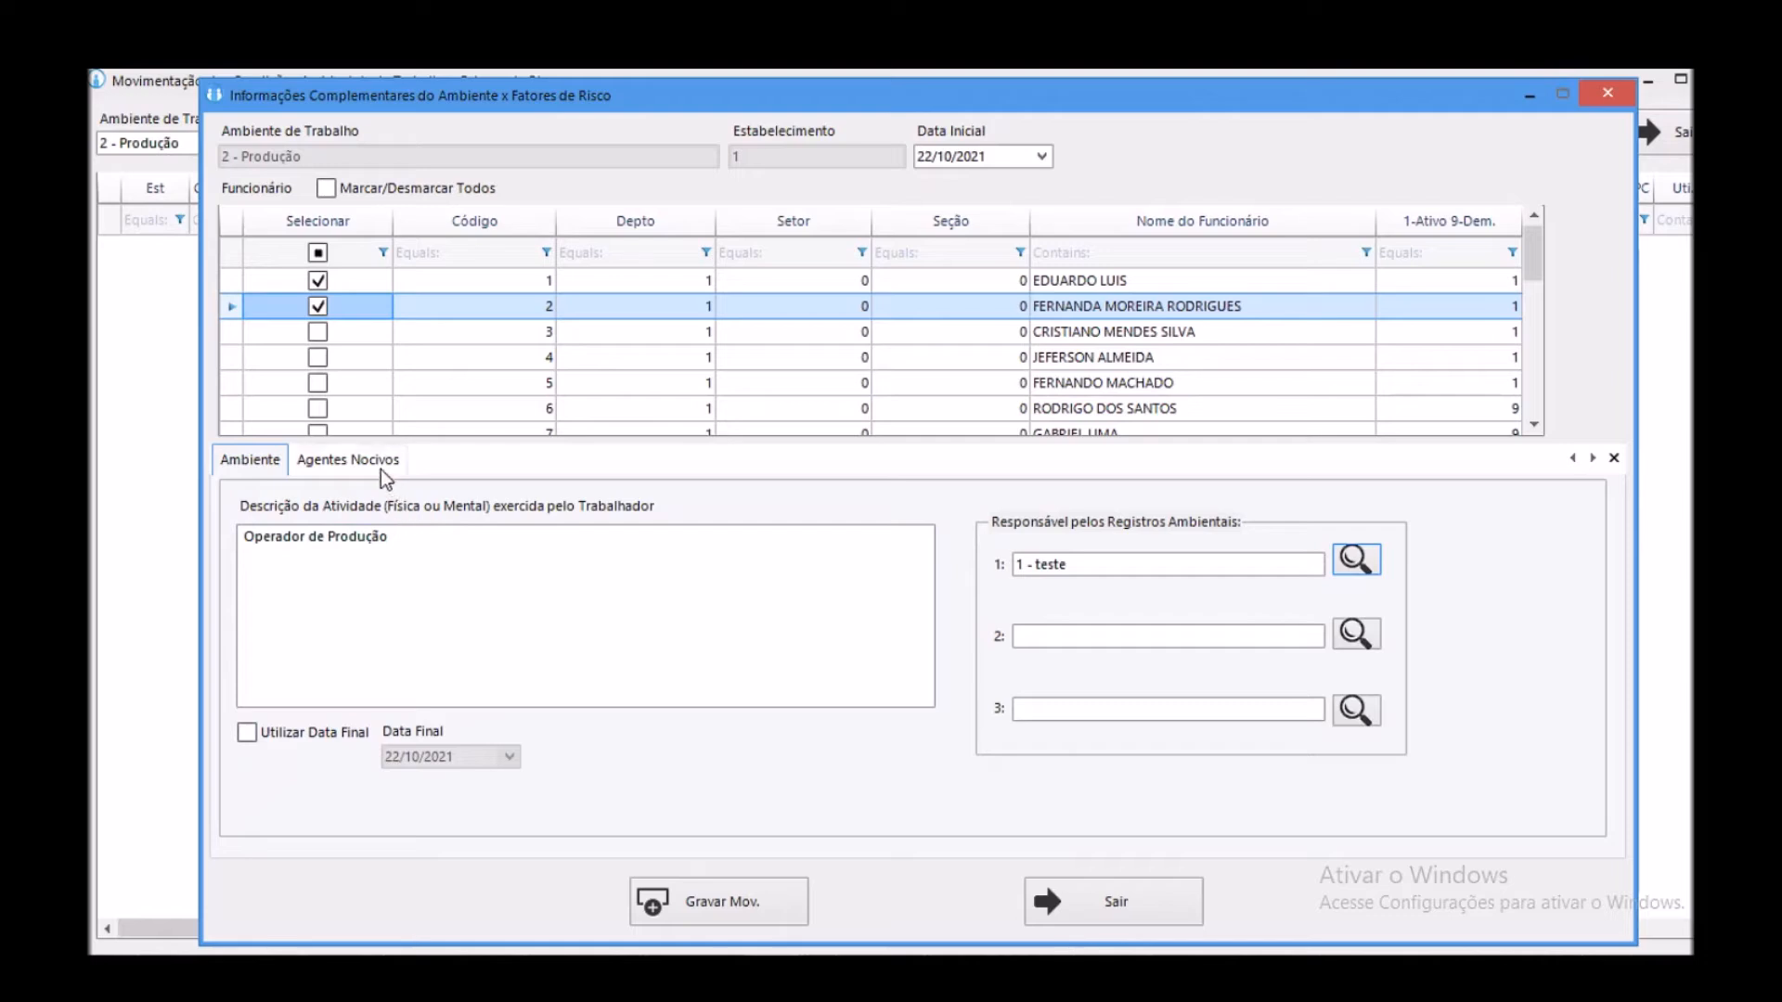
left_click(343, 462)
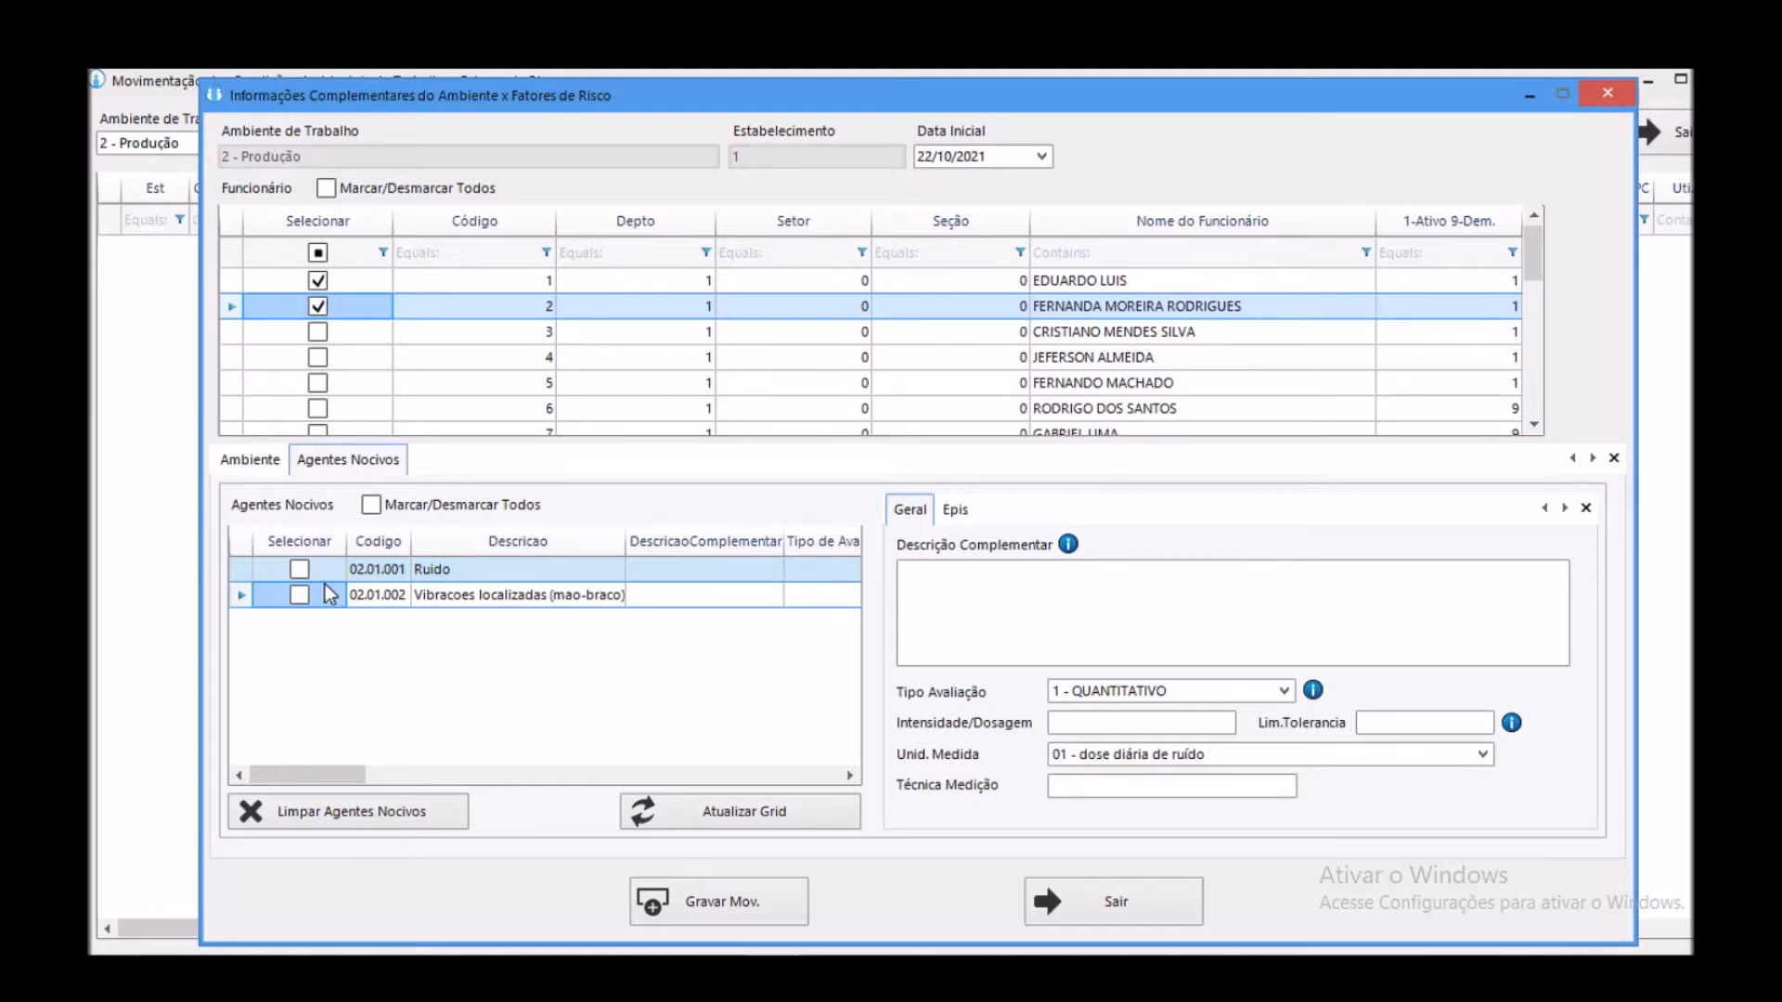
left_click(299, 570)
left_click(299, 596)
- Keep the evaluation type 1 - QUANTITATIVO, enter an intensity of 120.00 and choose the unit 01 - dose diária de ruído
left_click(1010, 588)
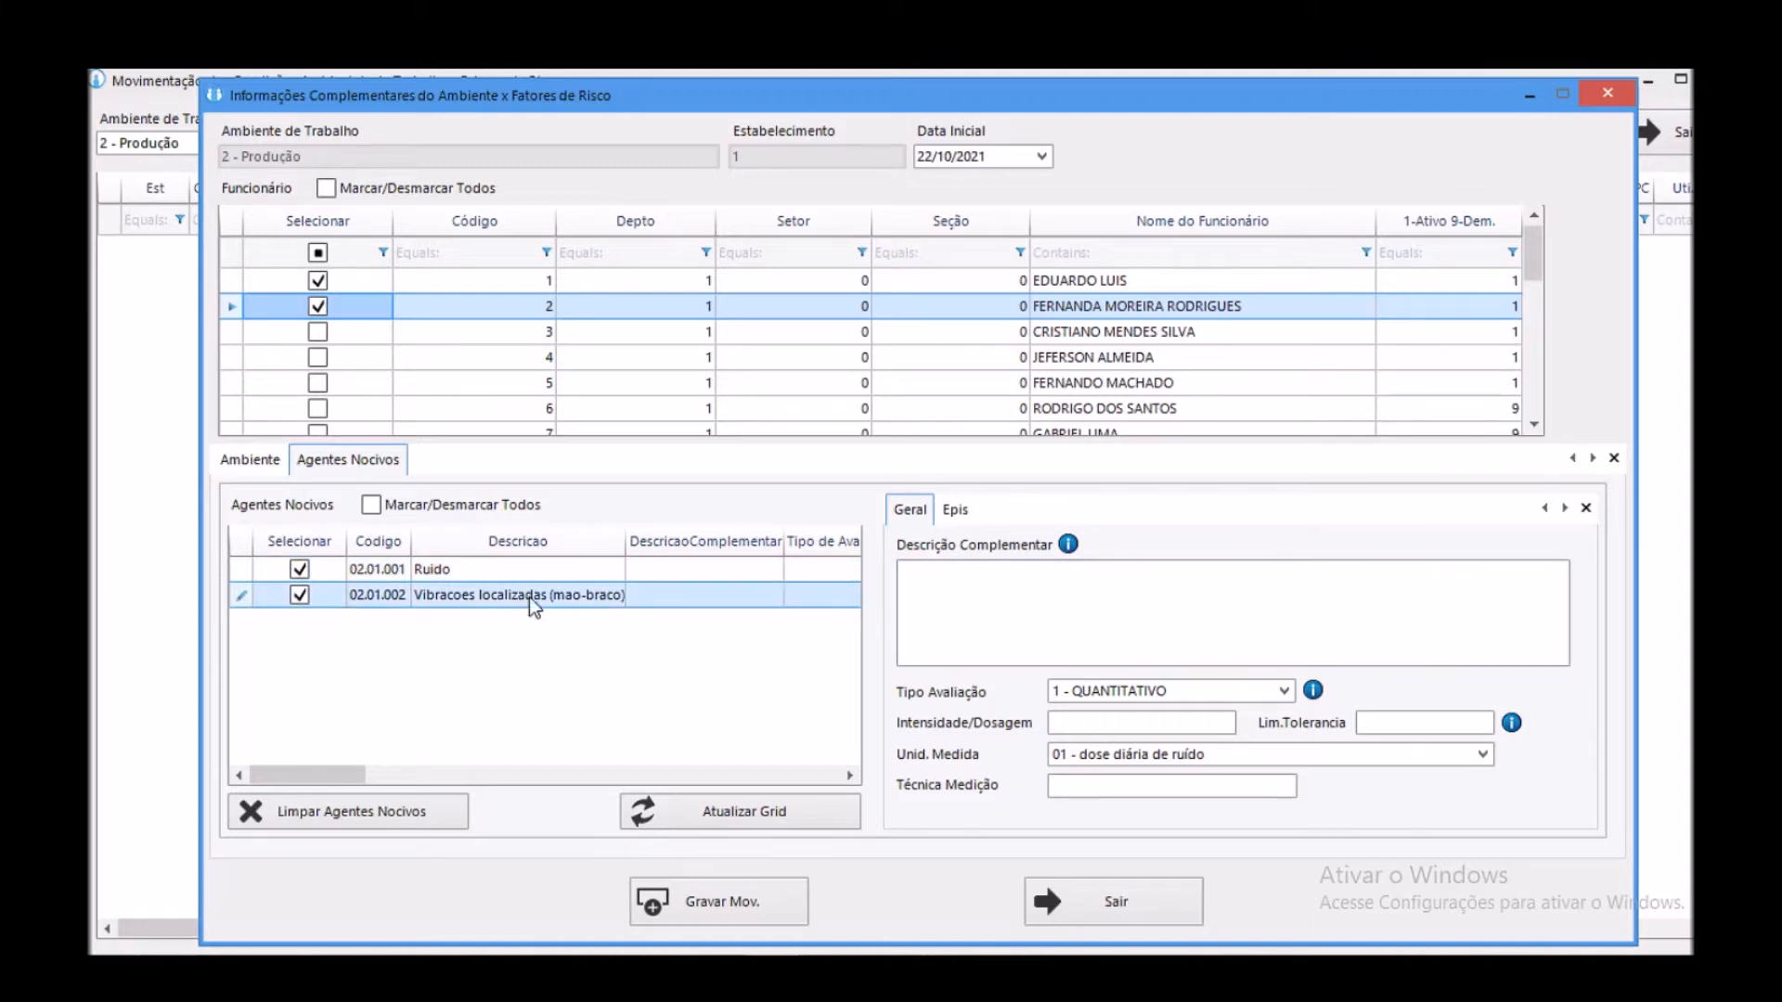
left_click(332, 773)
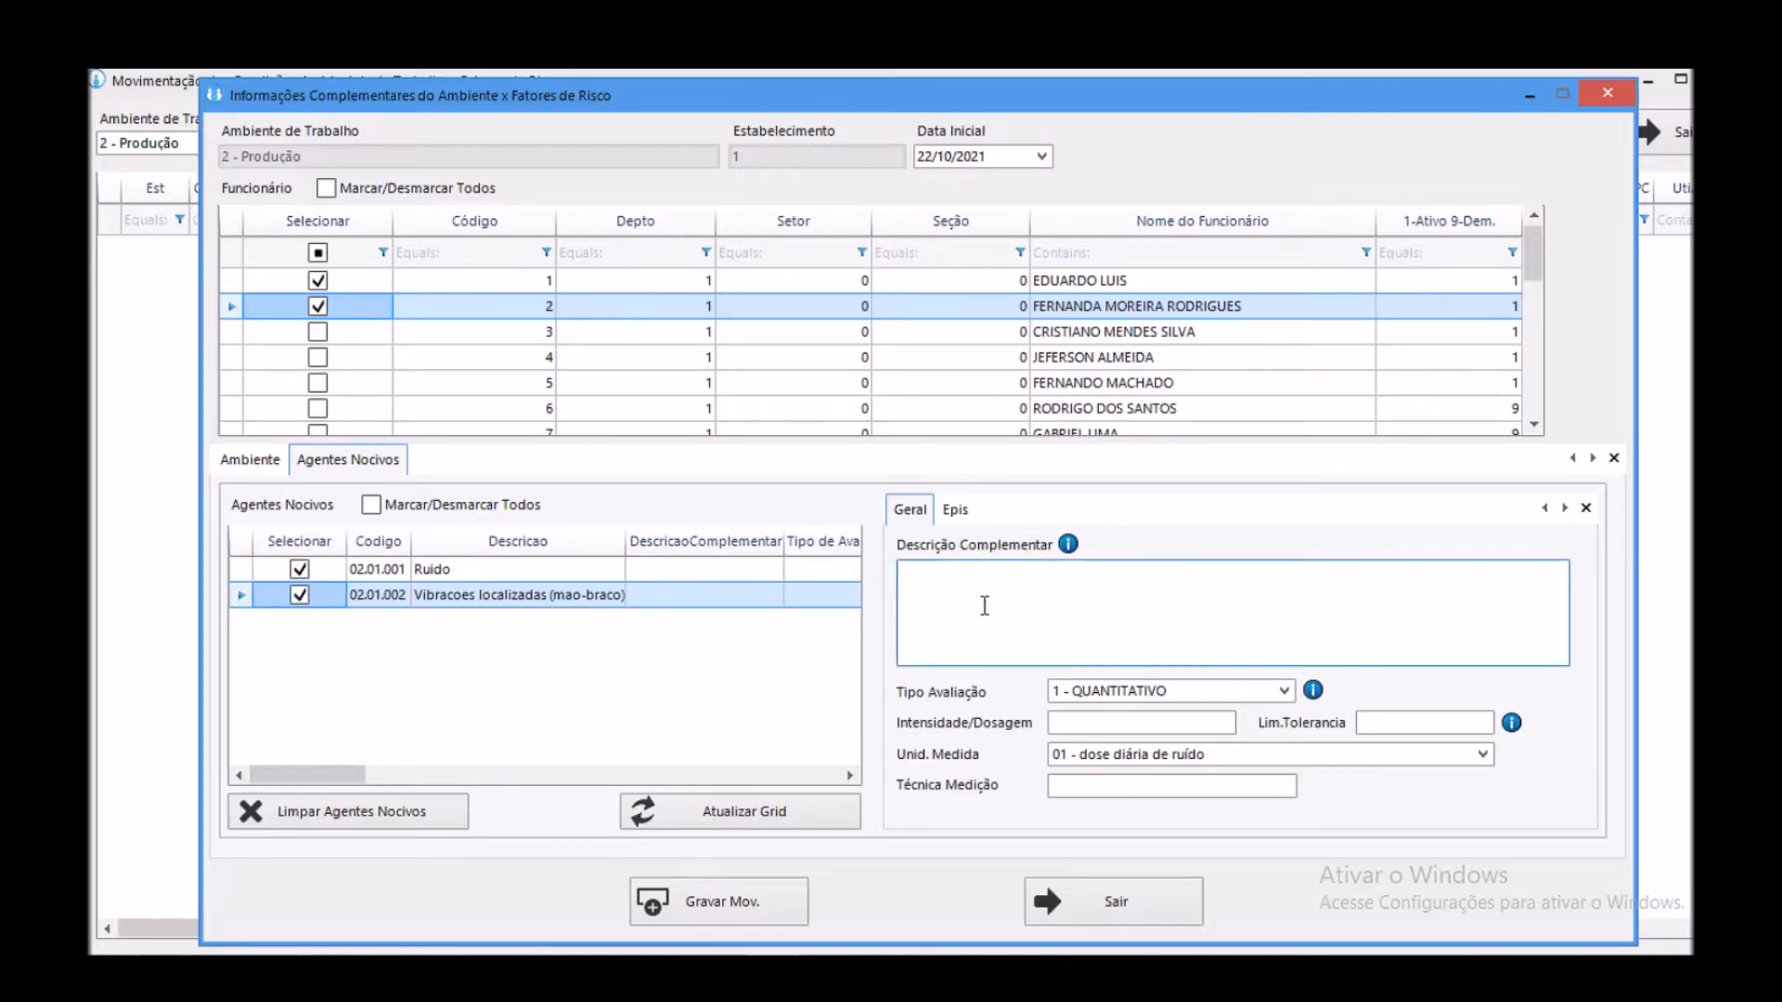
mouse_move(1069, 548)
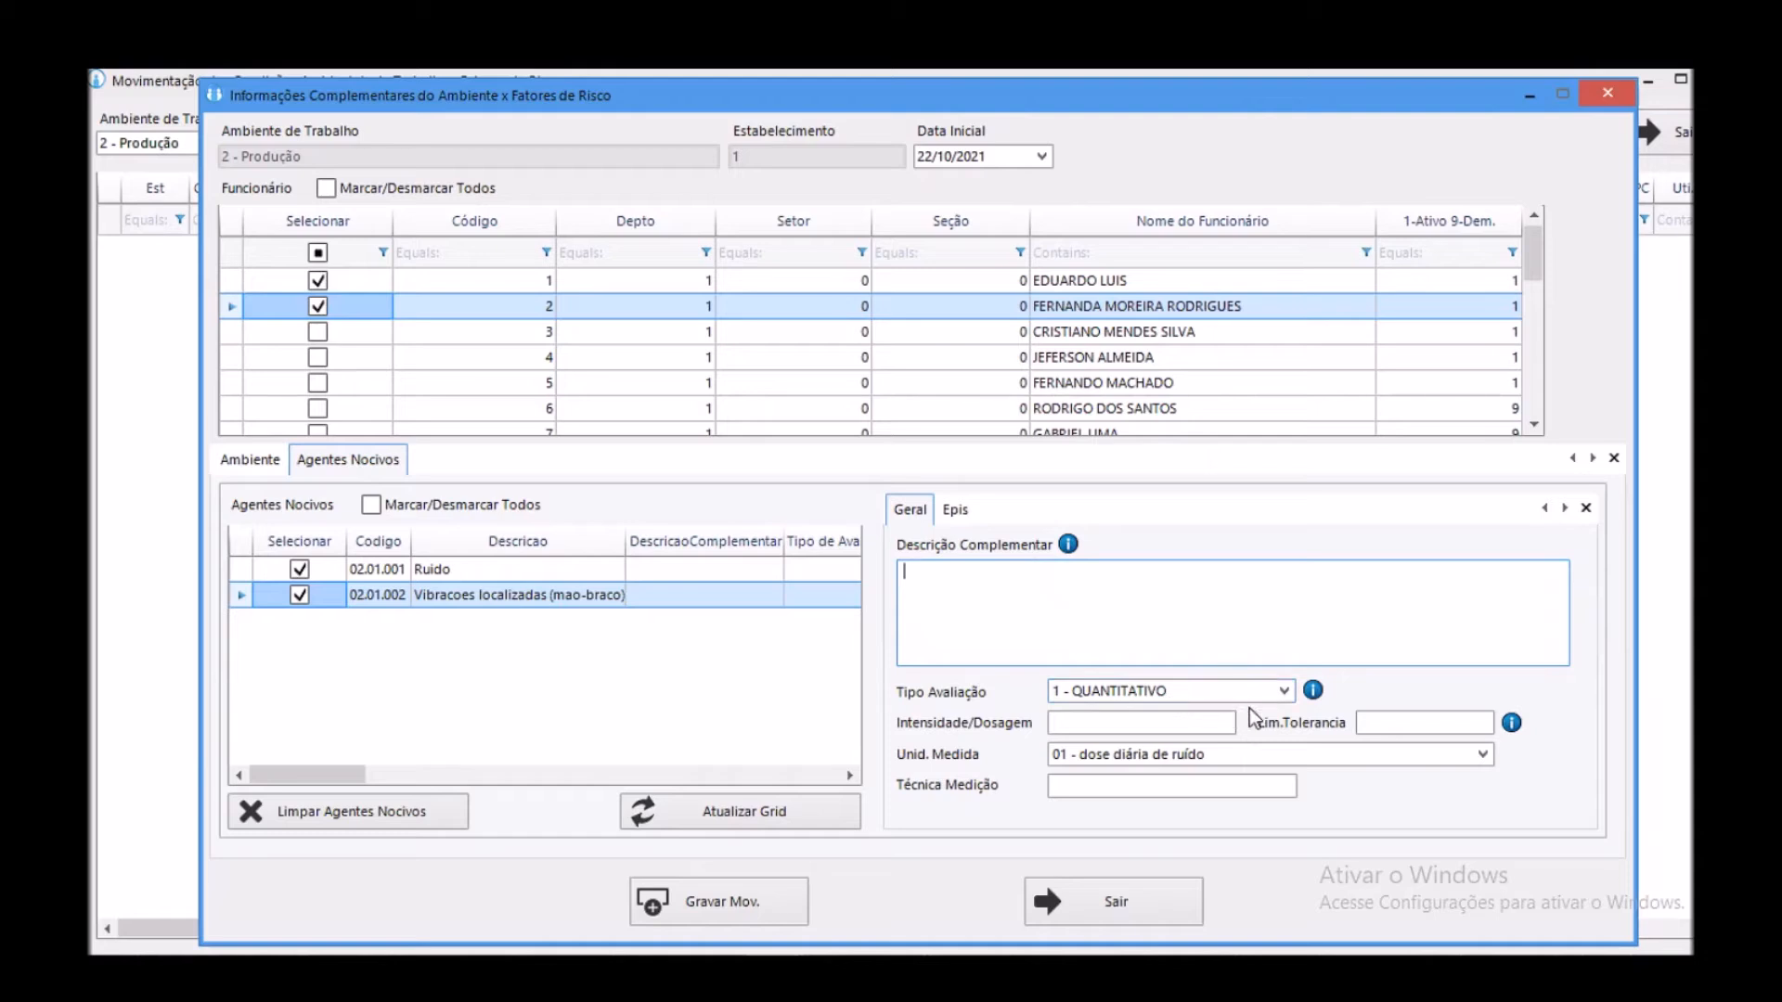
left_click(1285, 693)
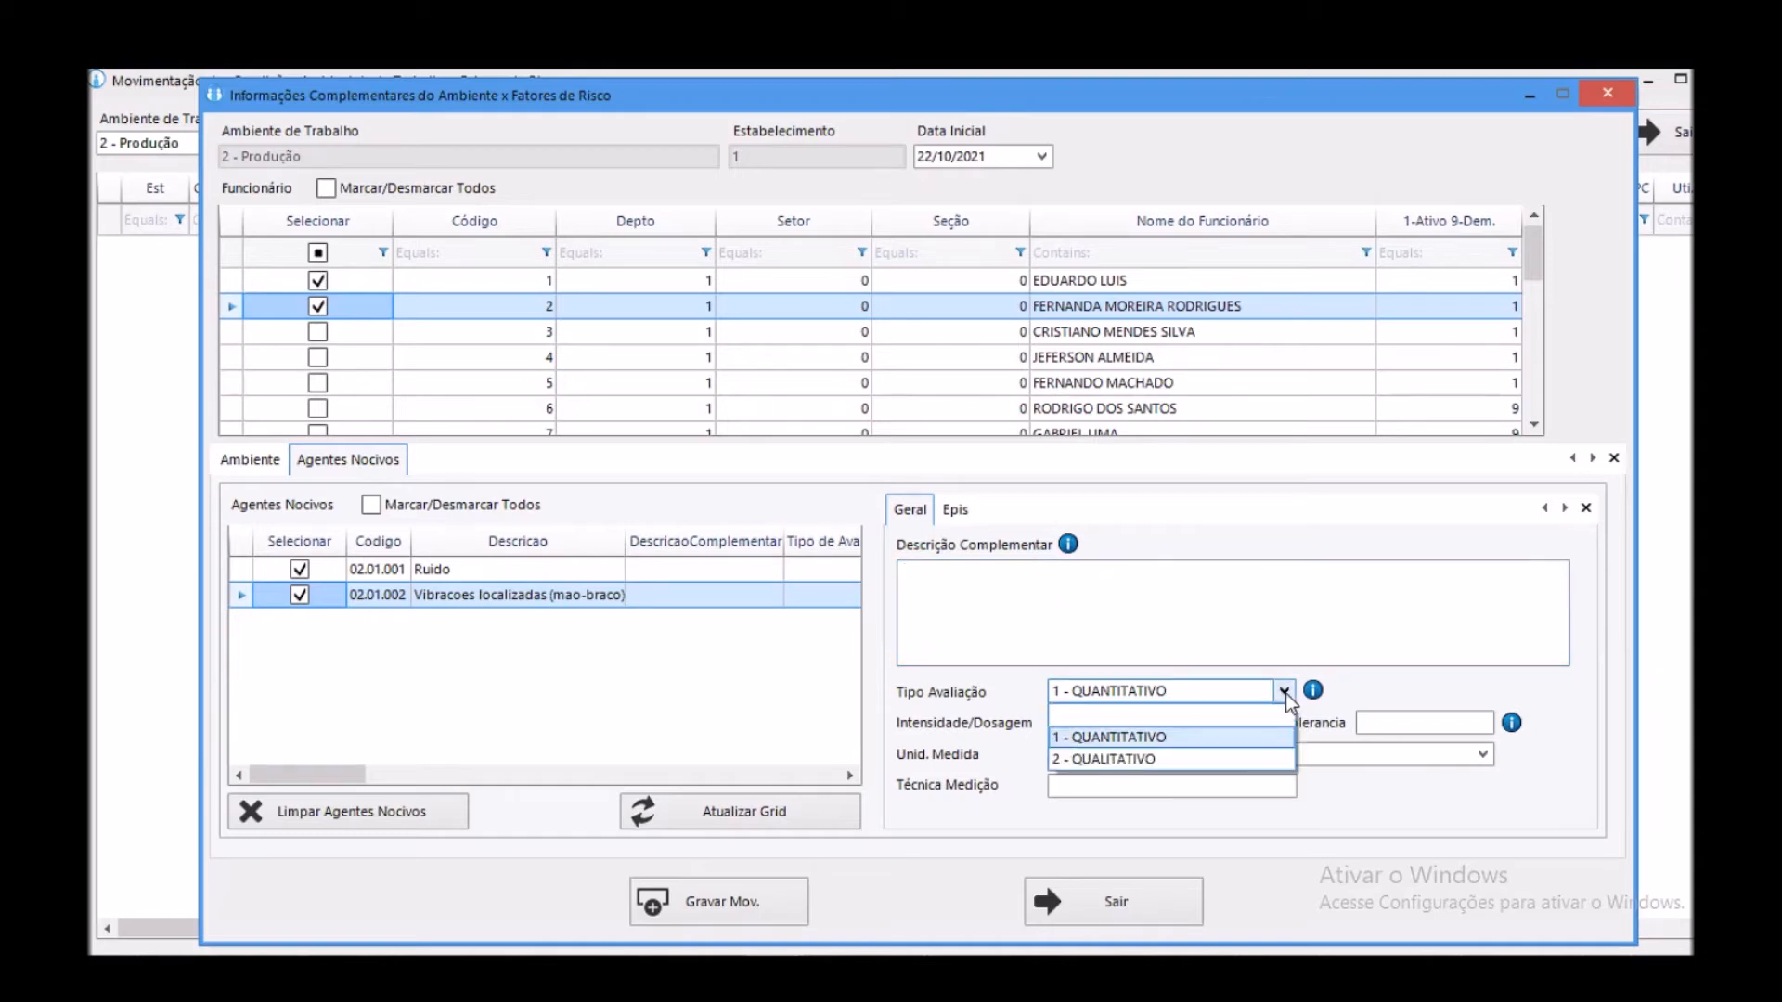
left_click(1283, 693)
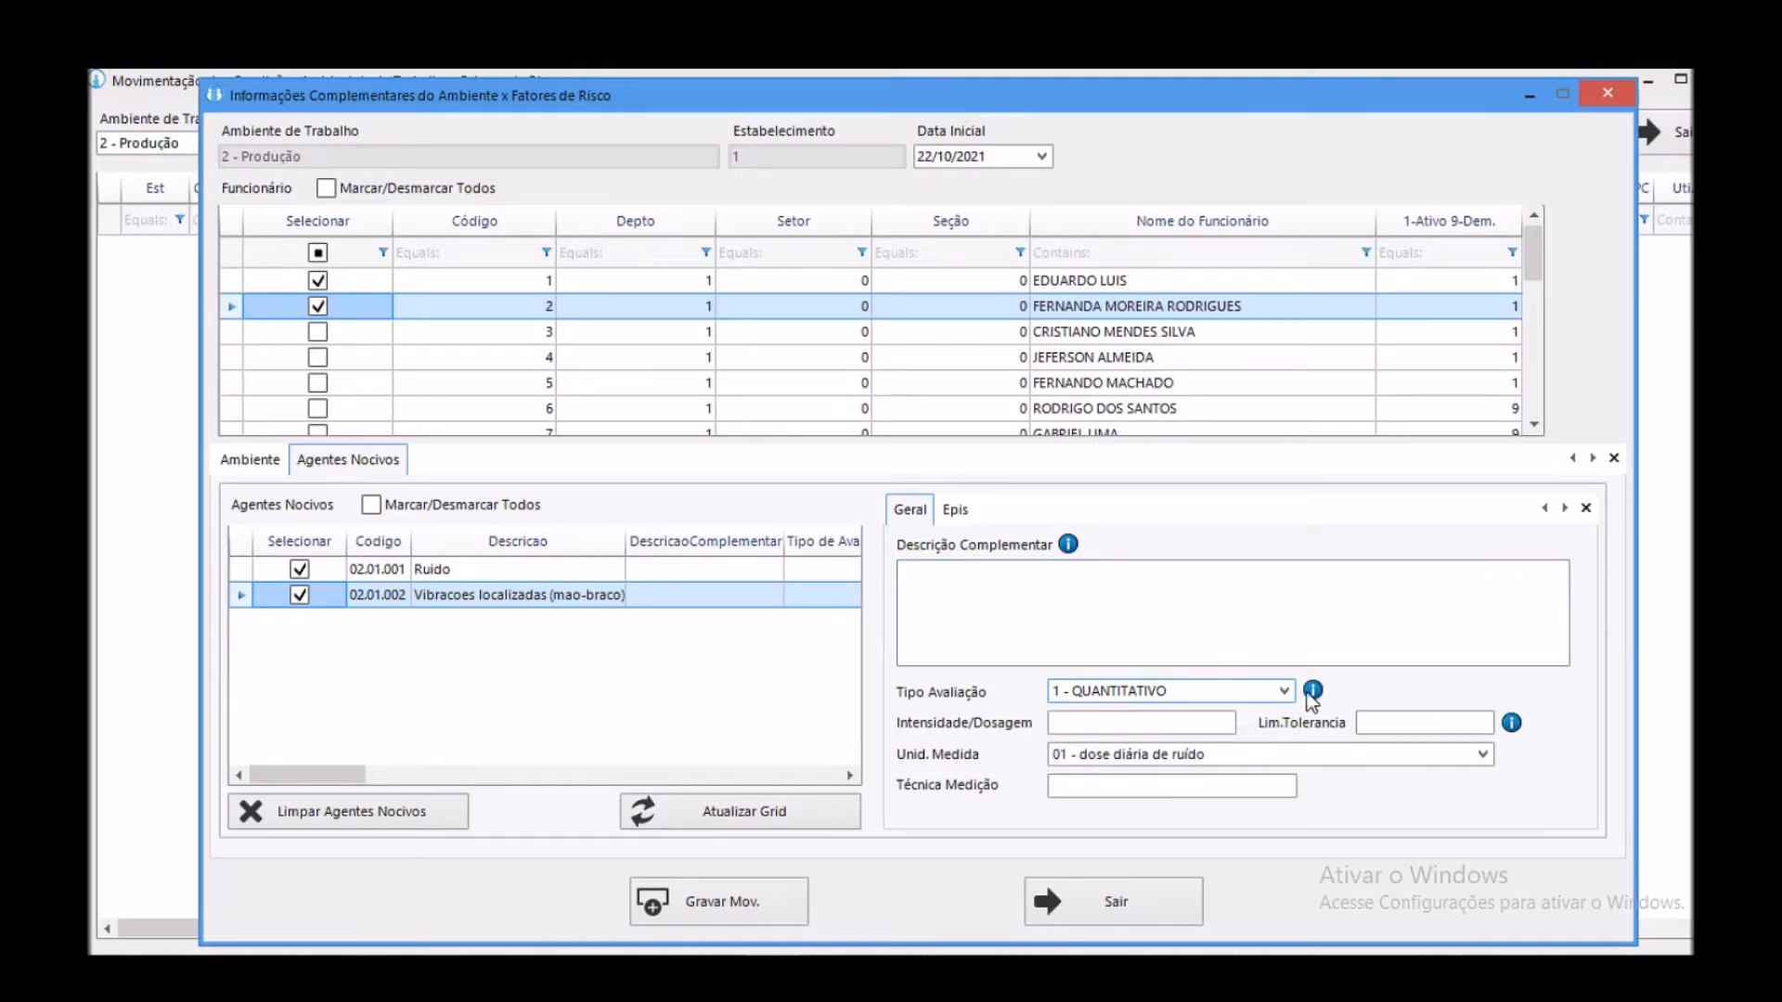
mouse_move(1316, 694)
left_click(1151, 718)
type("120.00")
key("Tab")
mouse_move(1512, 729)
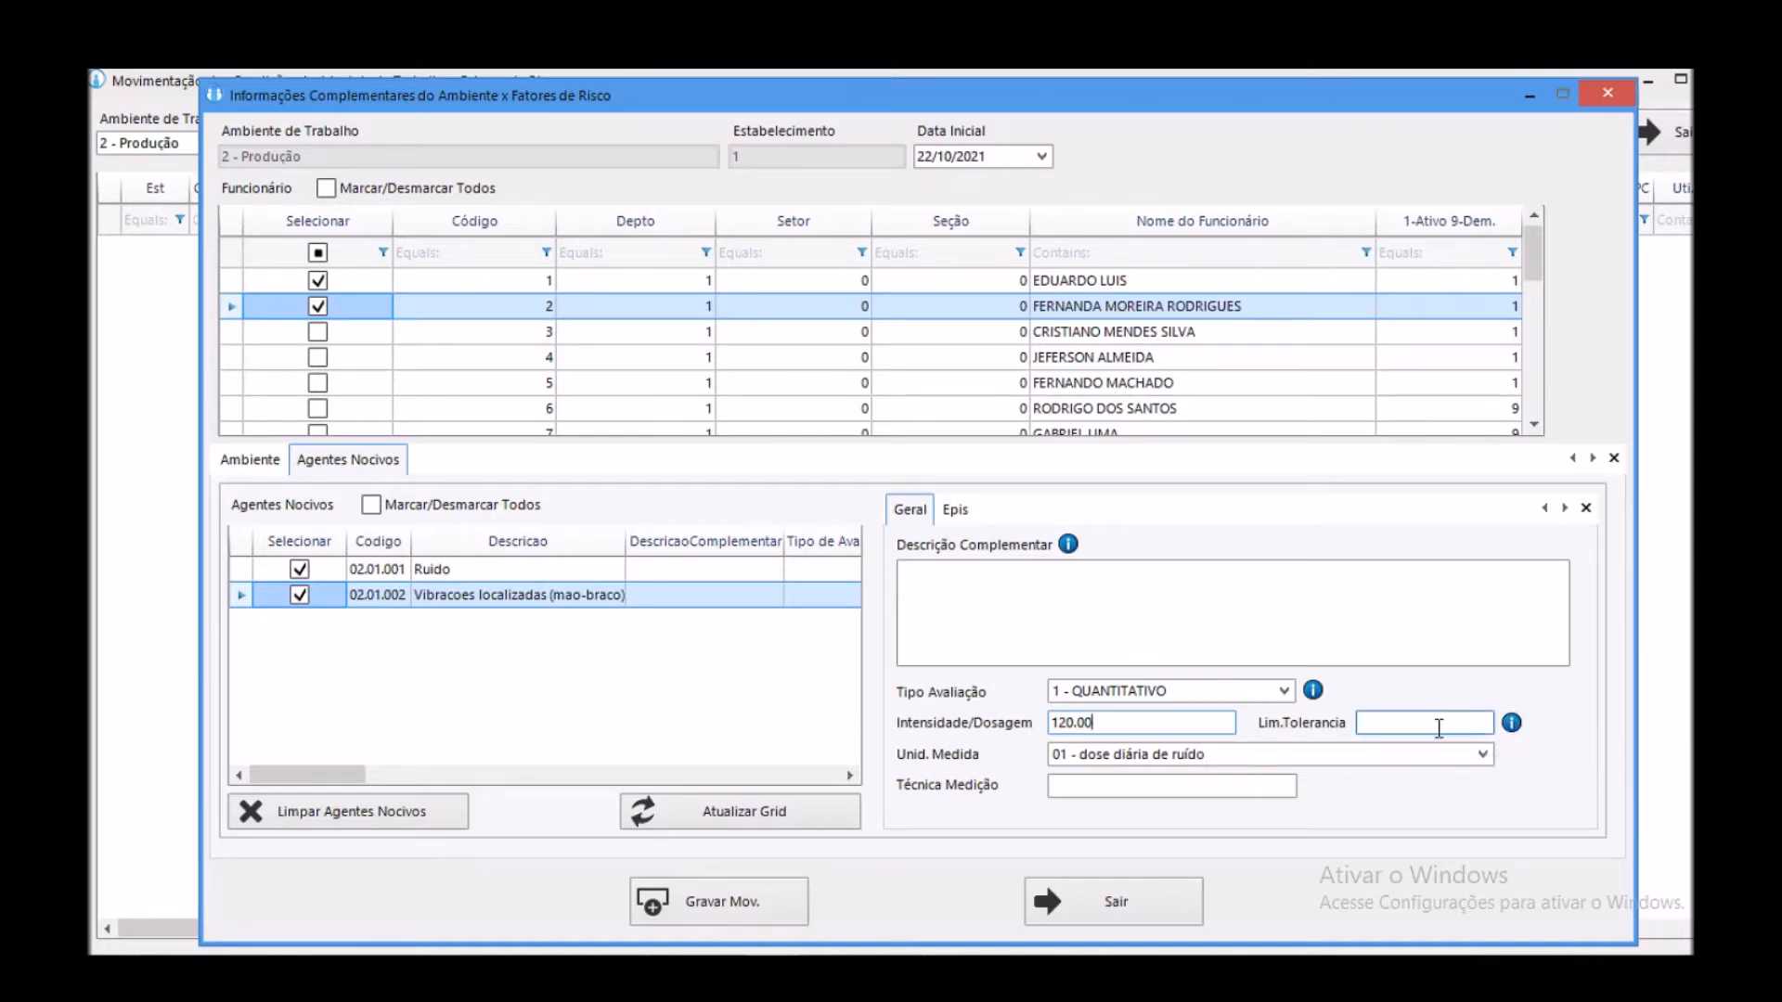
left_click(1203, 752)
left_click(1178, 759)
left_click(1106, 786)
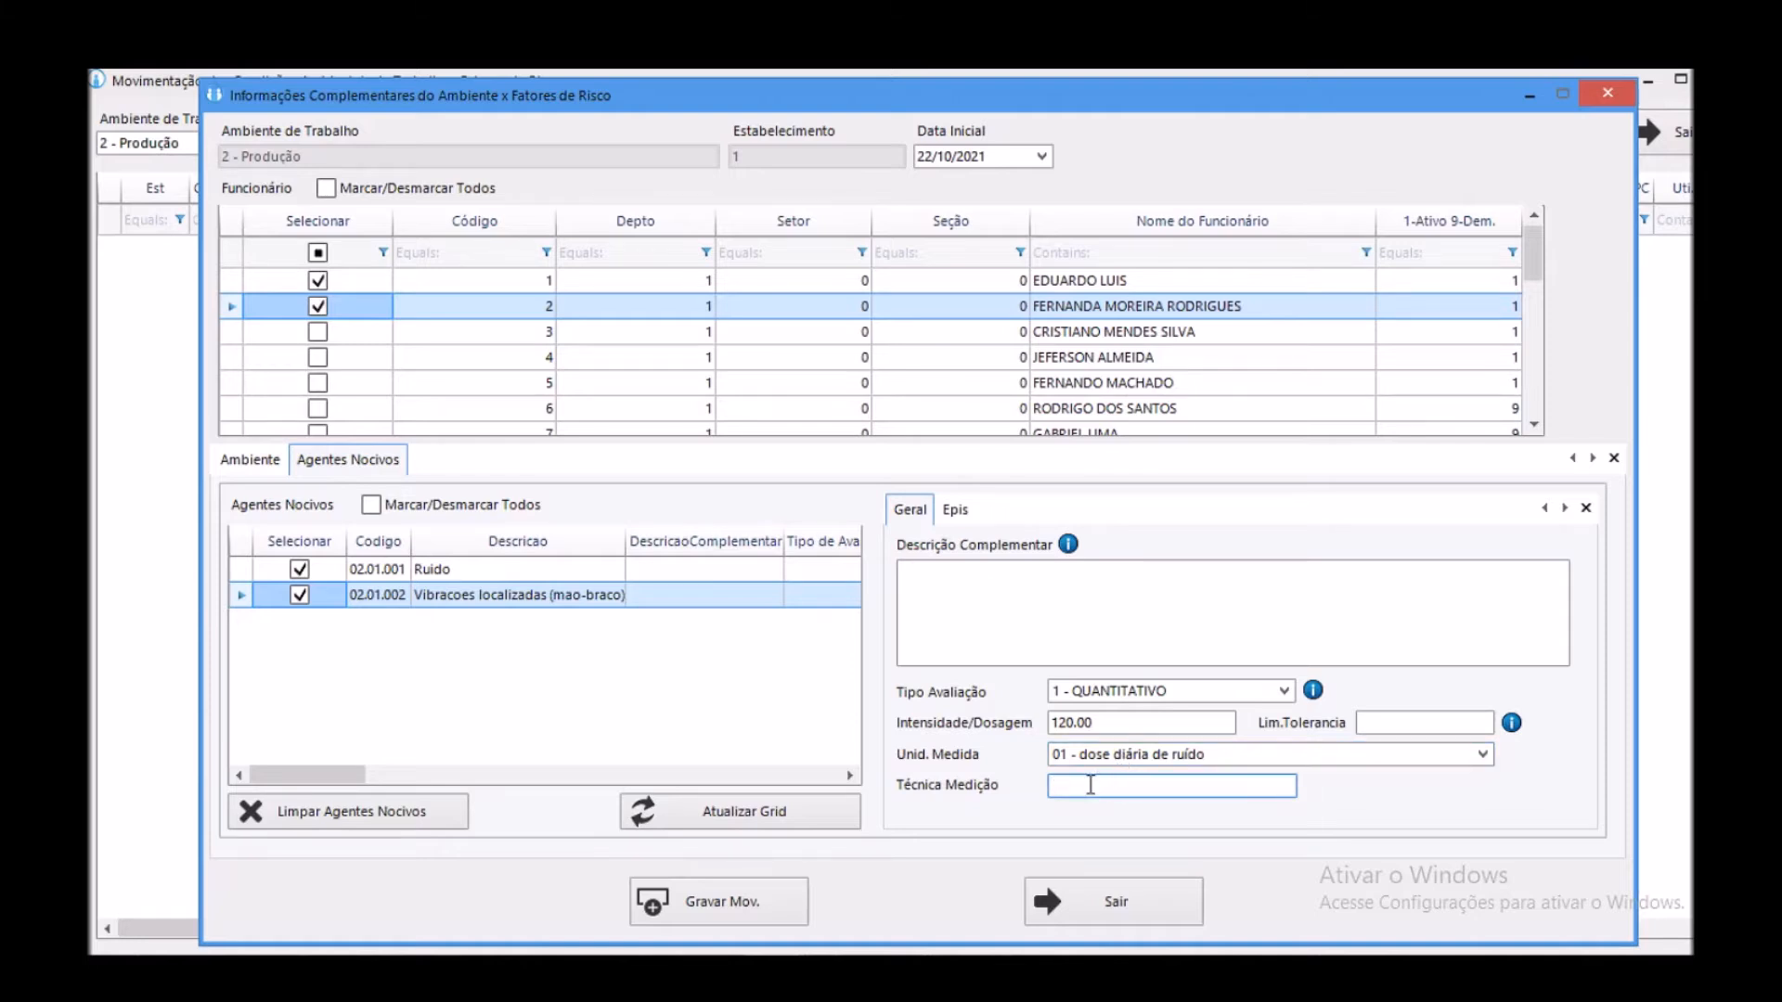
left_click(1110, 625)
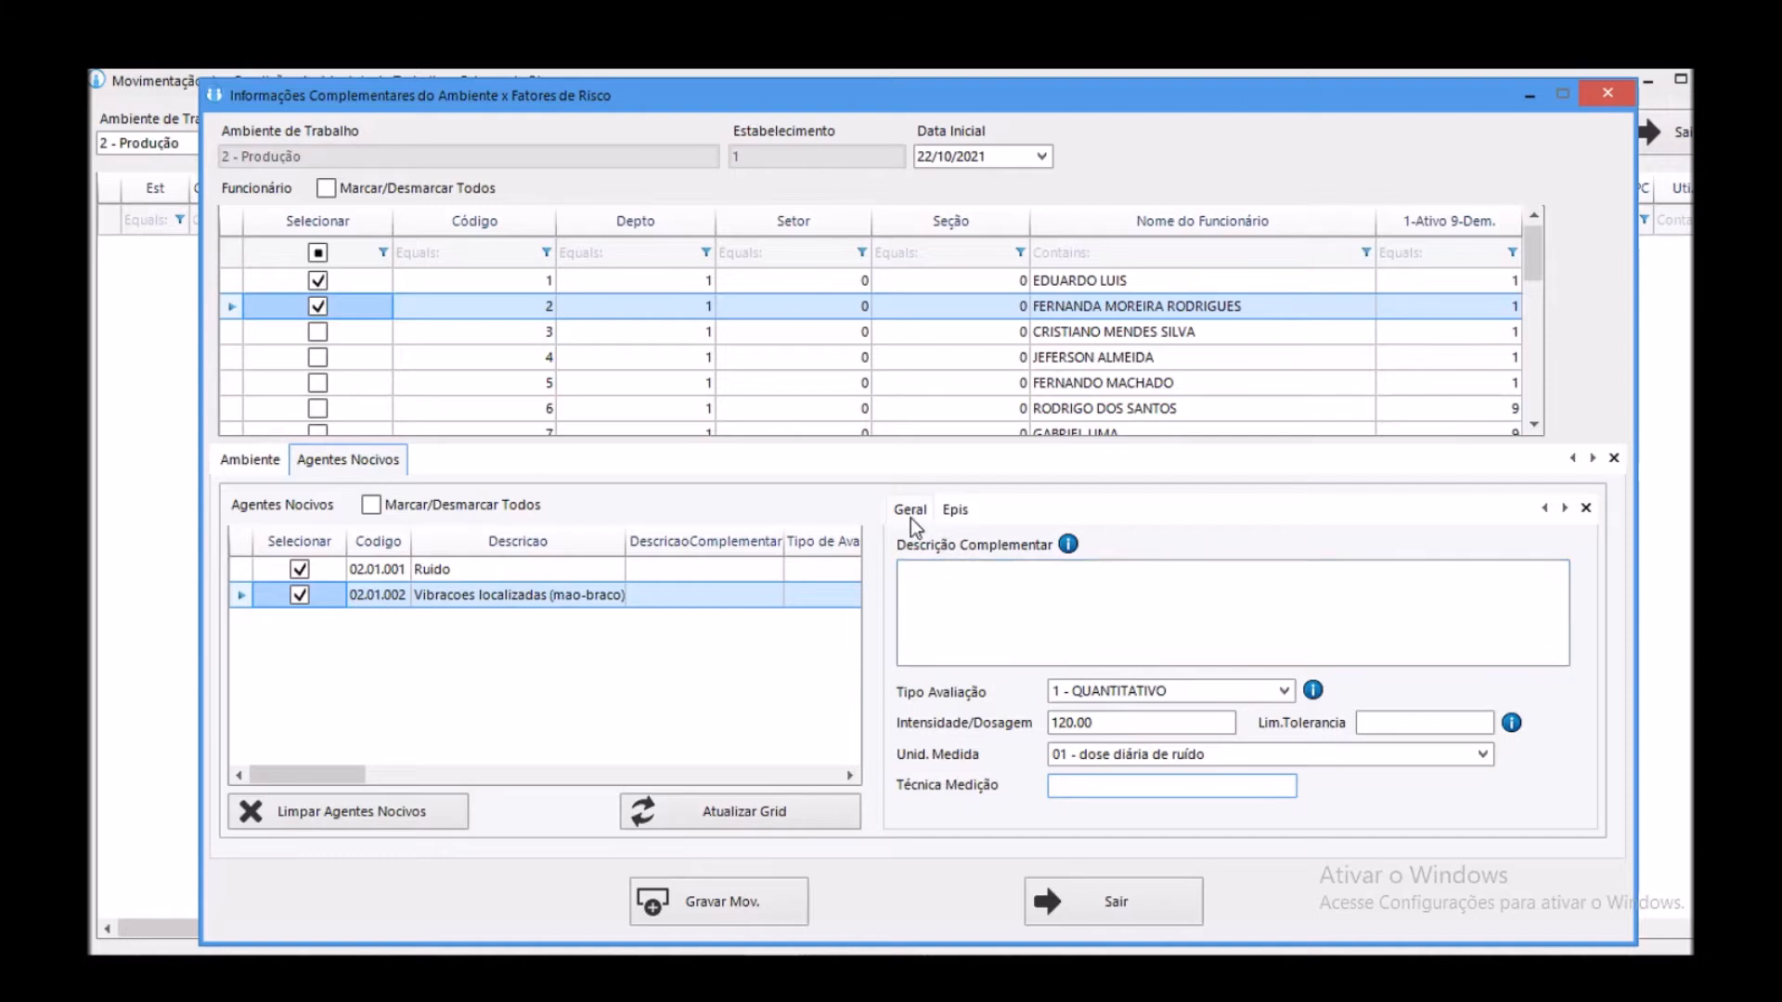
- Set EPI use to 2 - EPI UTILIZADO, mark it effective with all six protection conditions, and apply the details to the selected agents
left_click(956, 510)
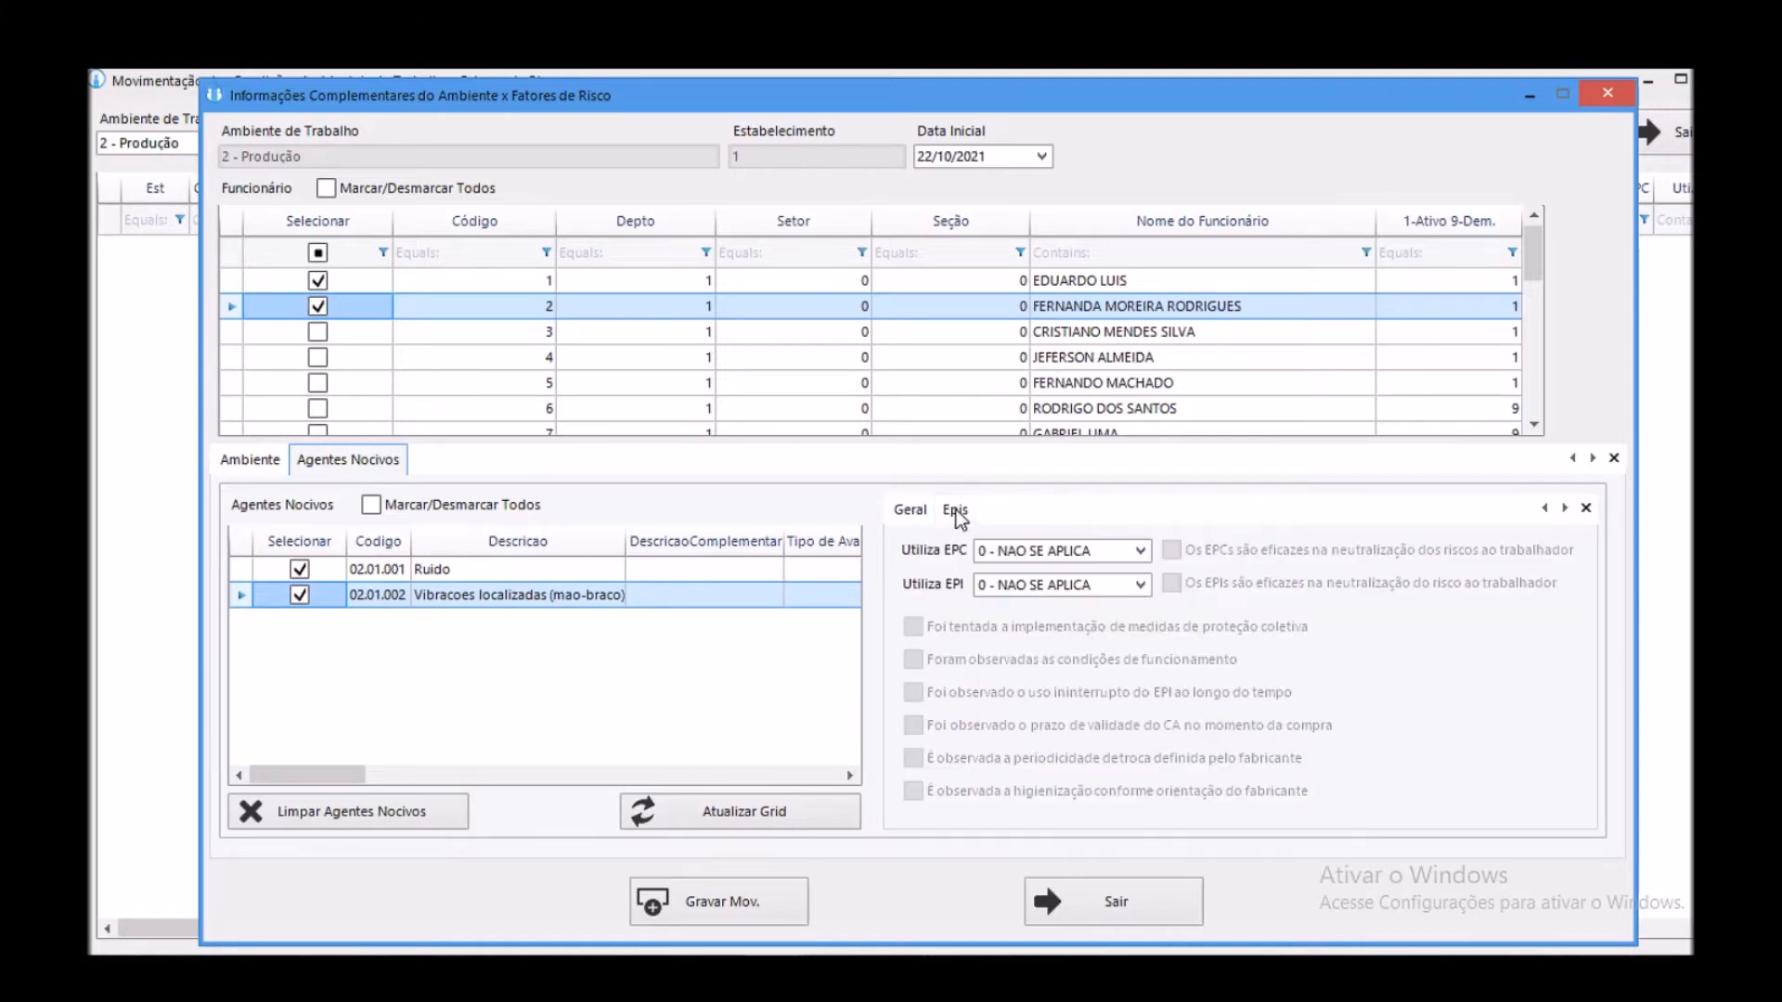
left_click(1047, 583)
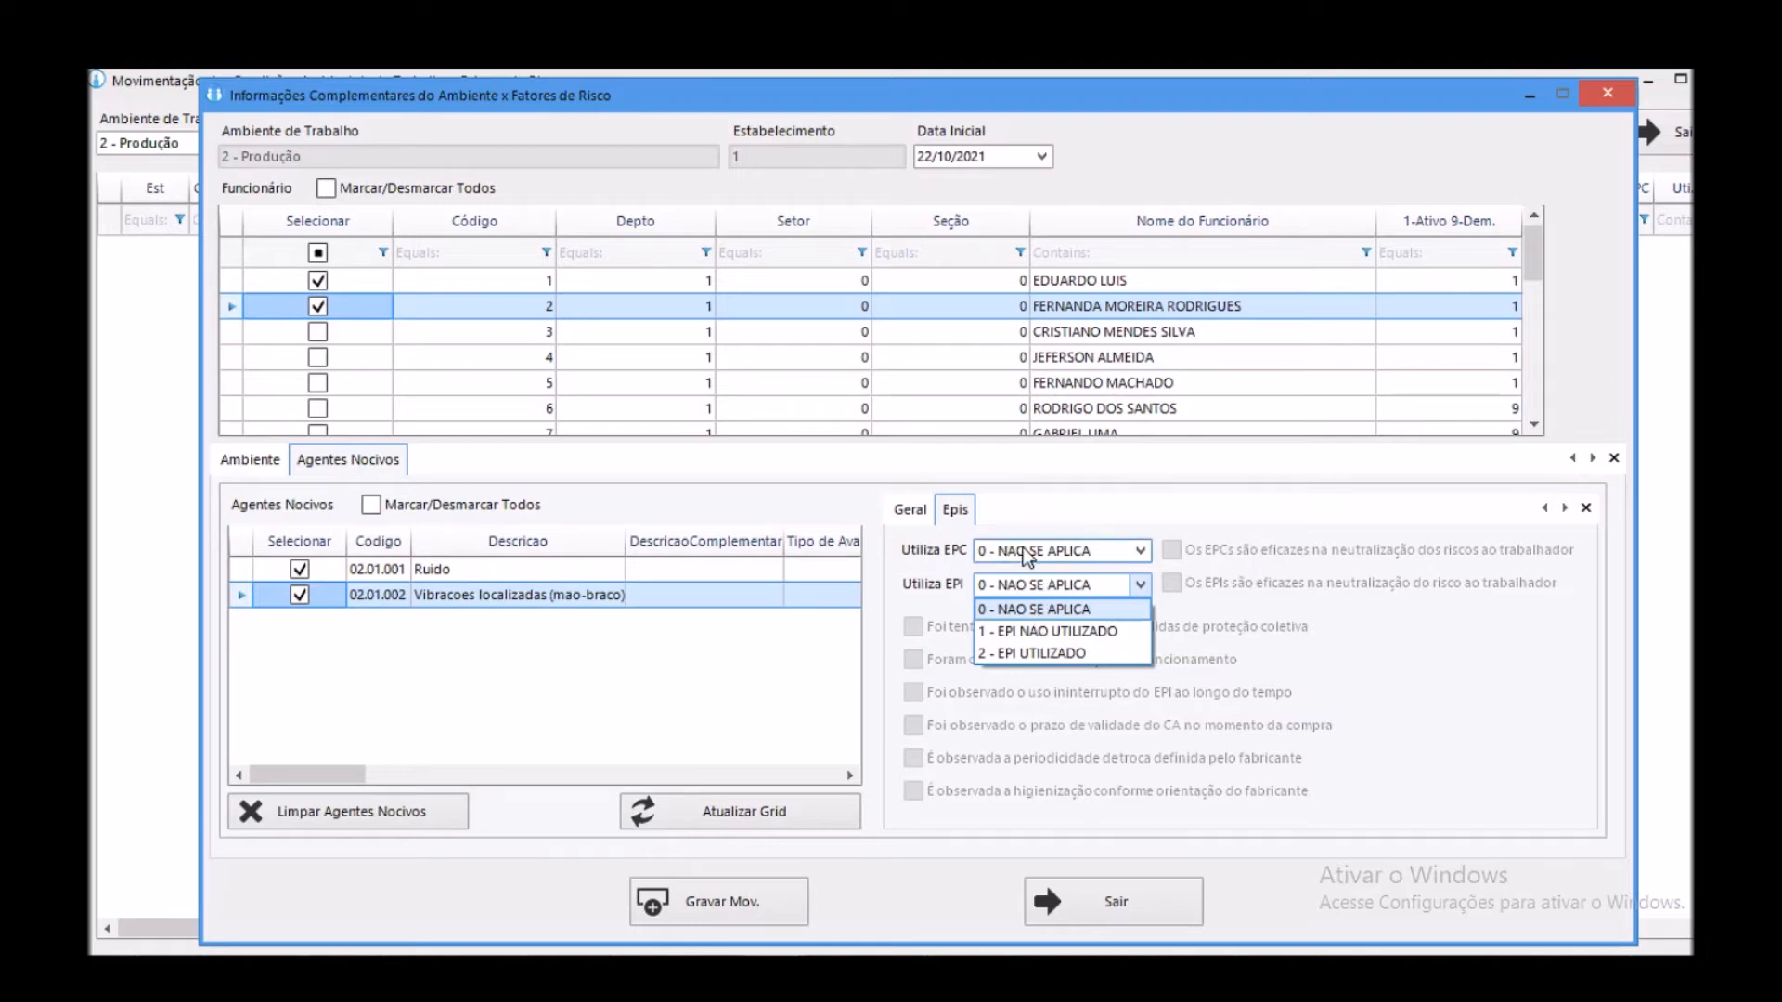
left_click(1060, 551)
left_click(1060, 552)
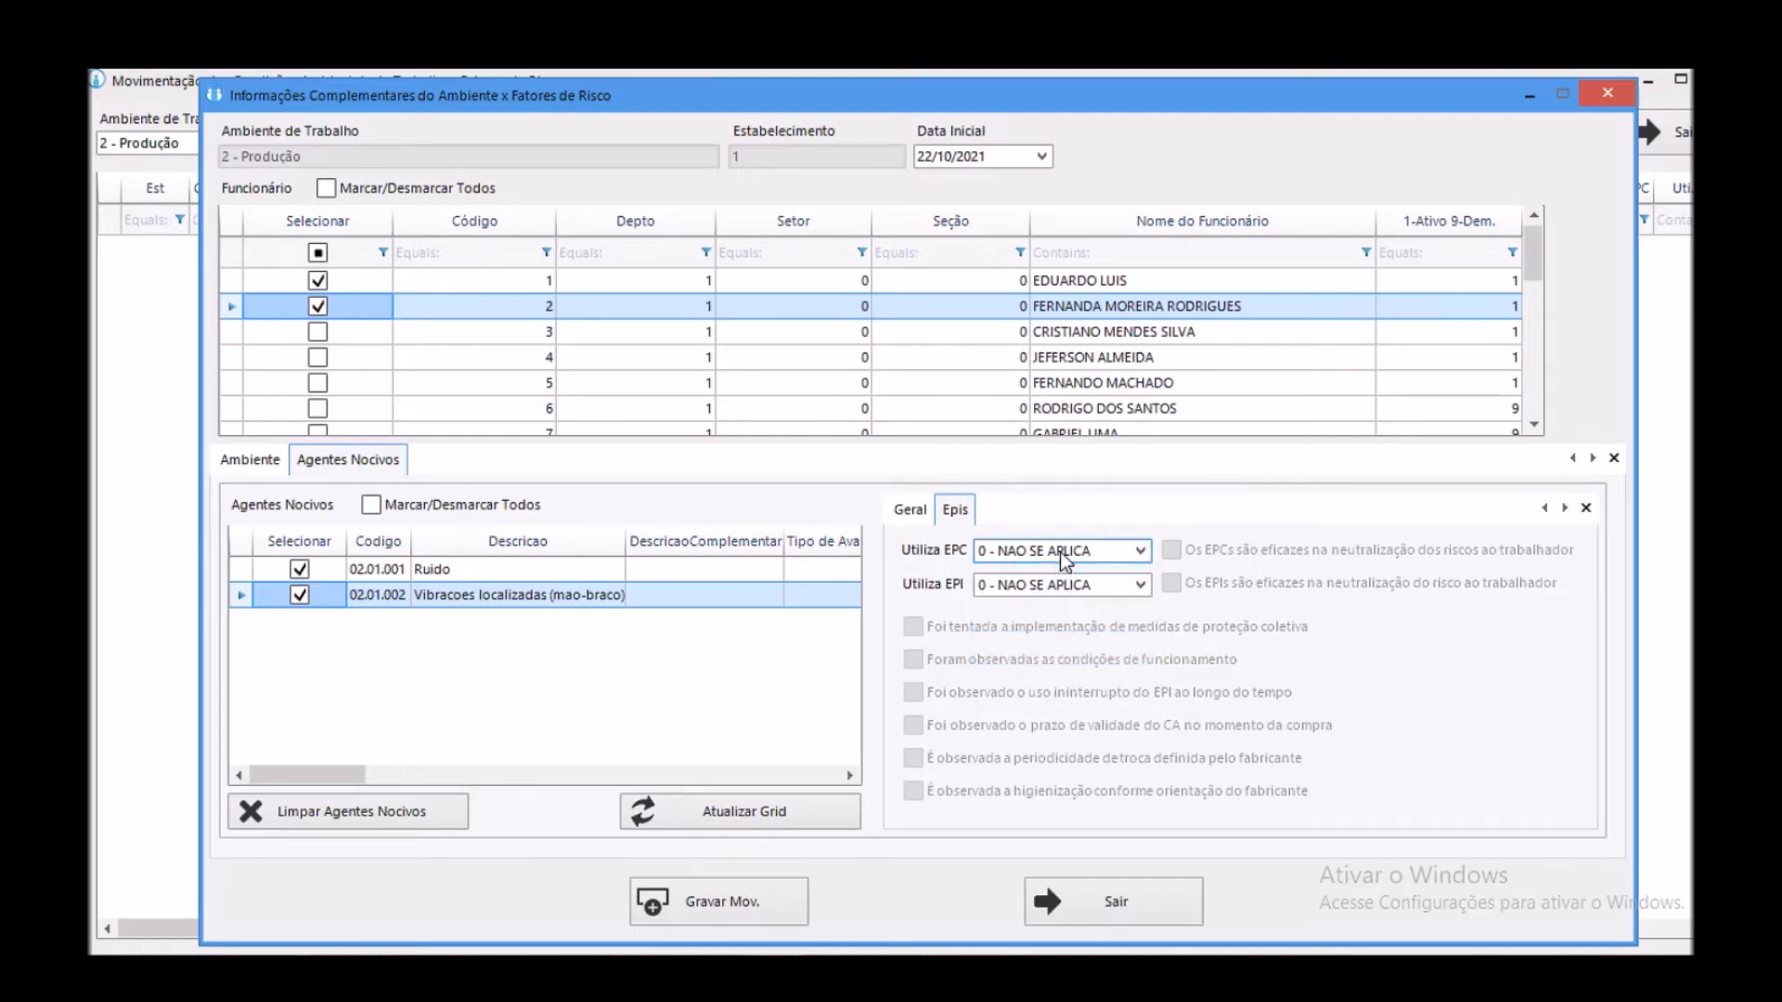
left_click(1099, 586)
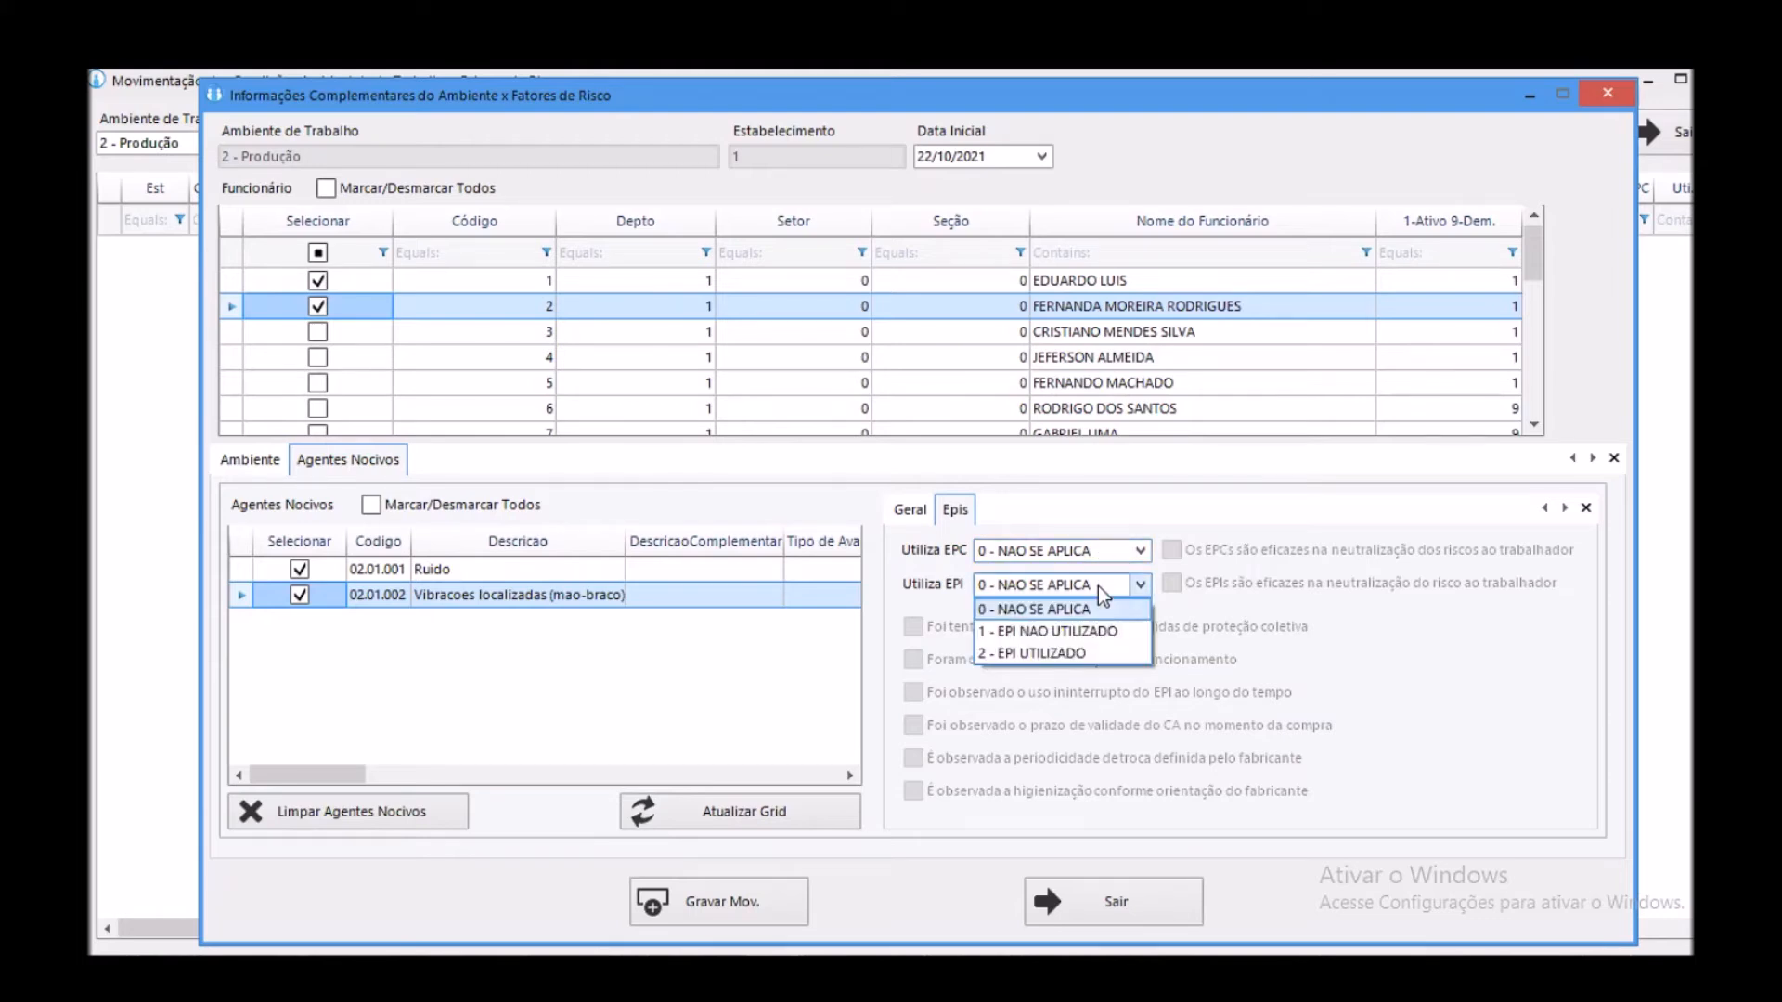
left_click(1050, 655)
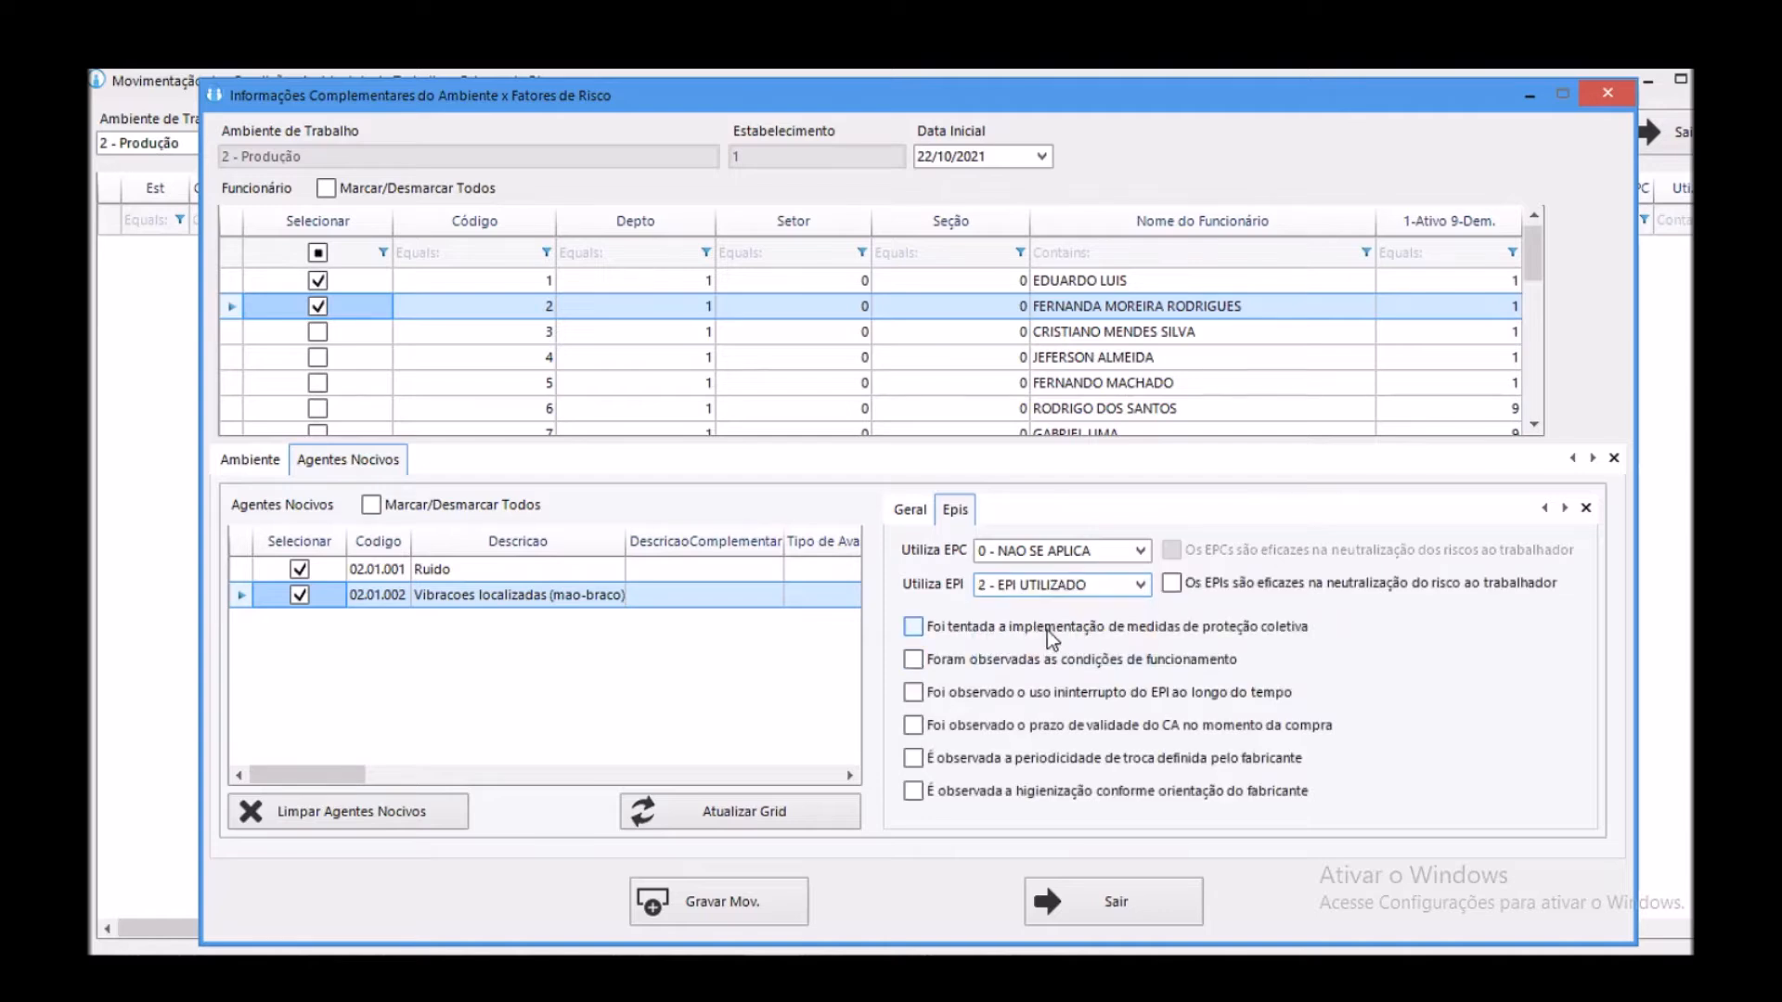
left_click(1171, 583)
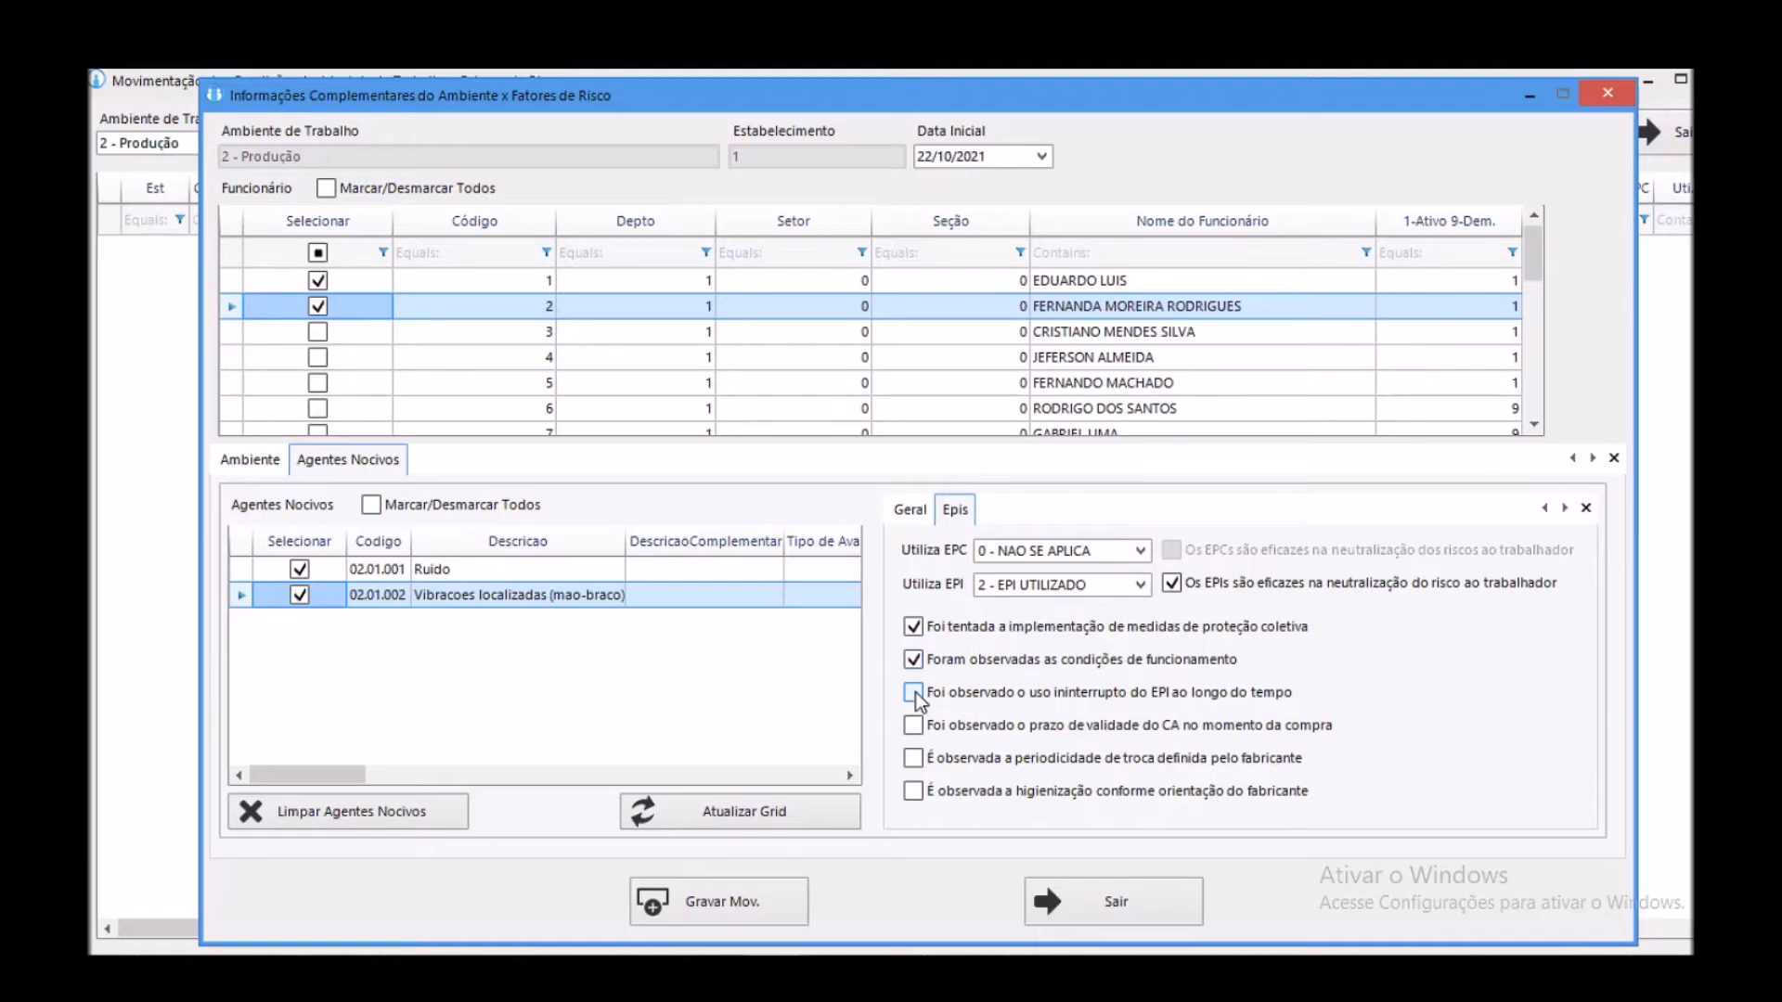
left_click(915, 760)
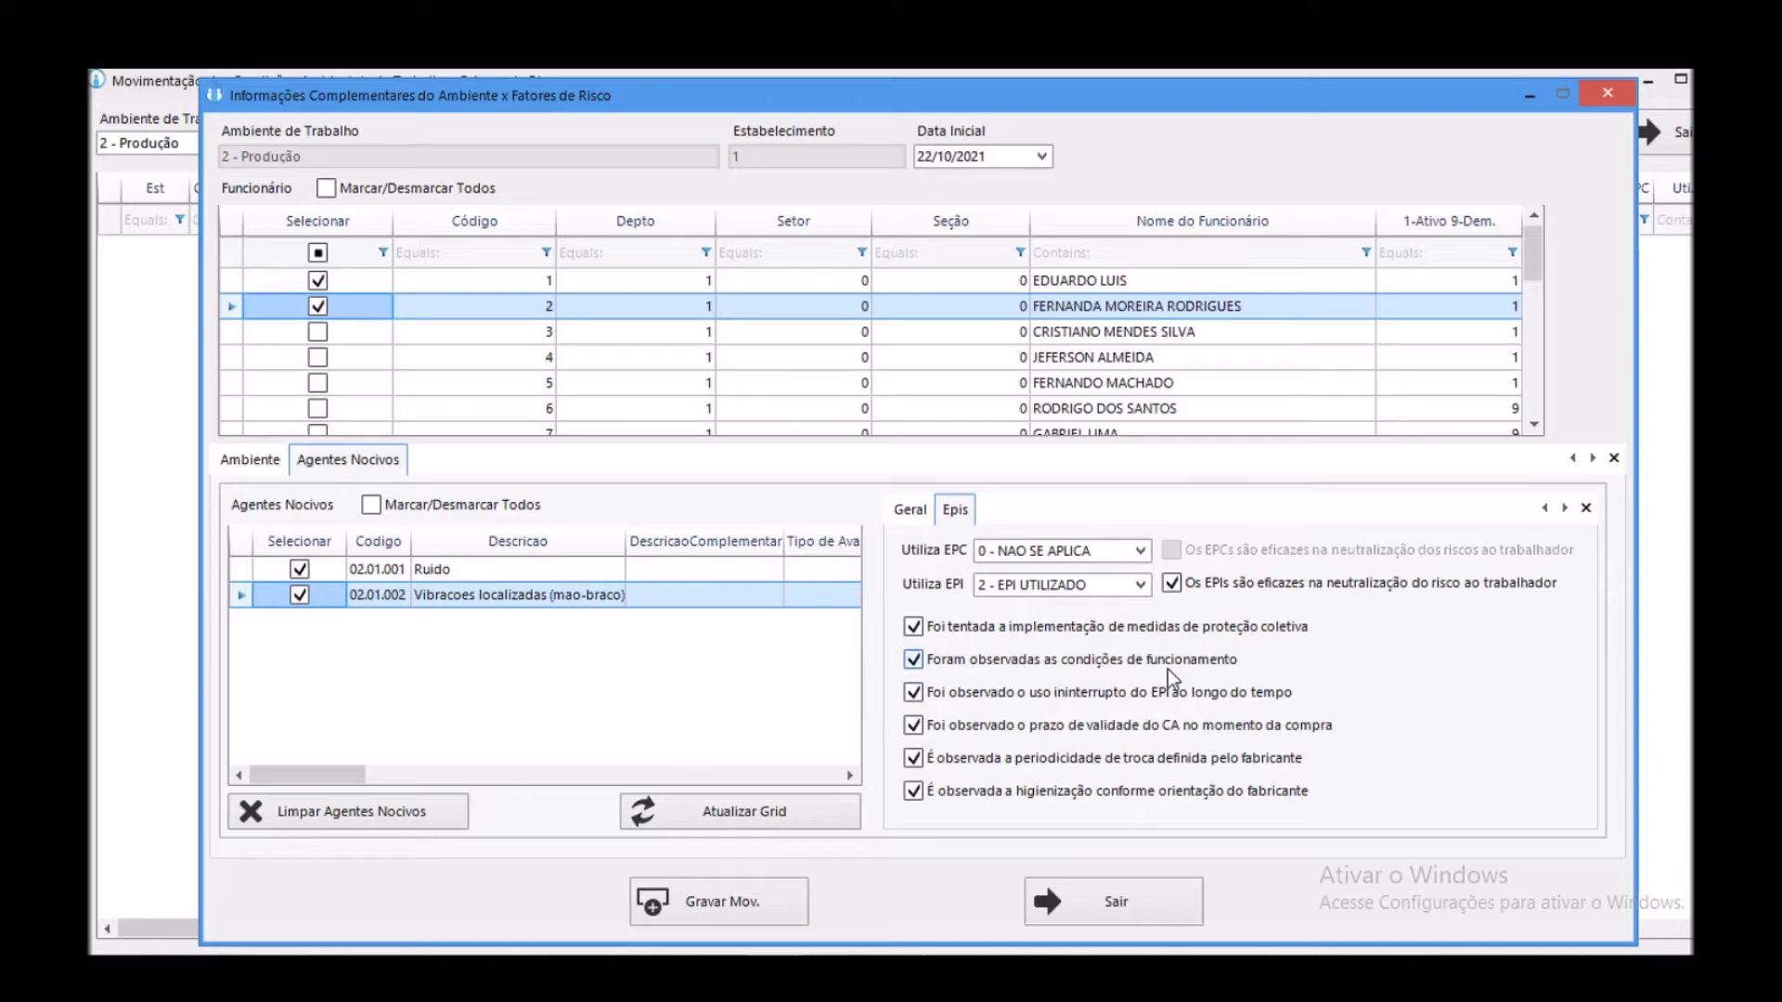
left_click(762, 809)
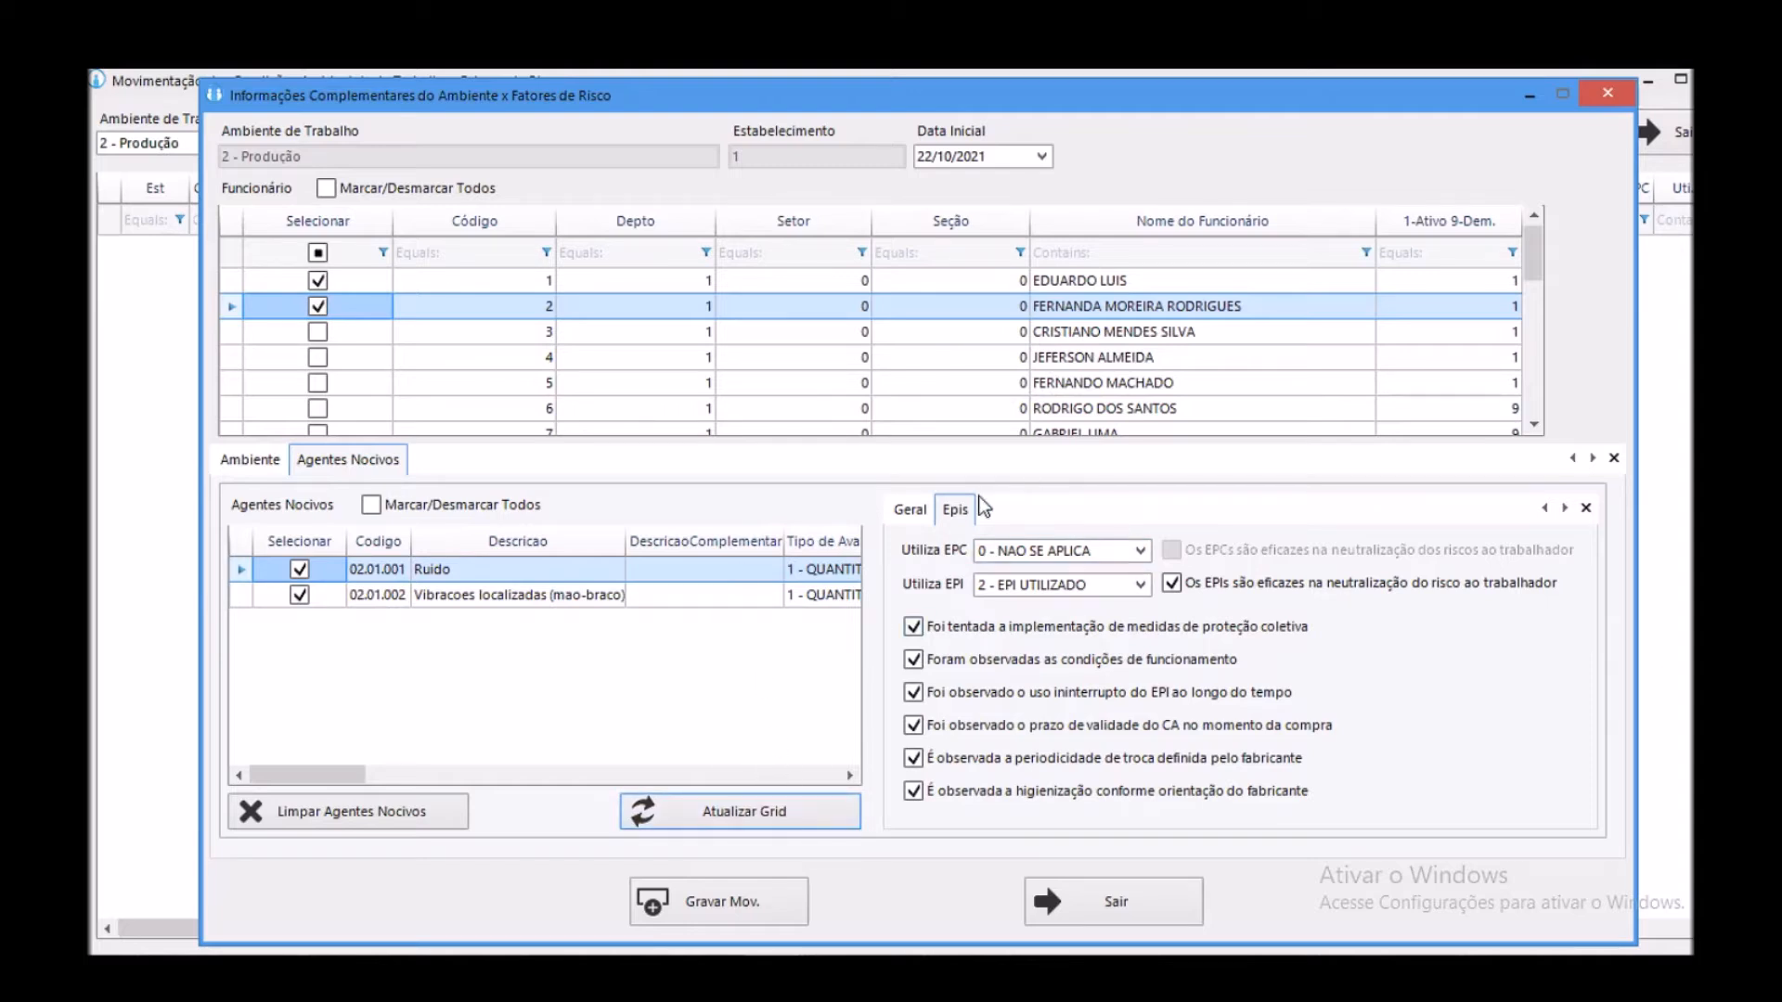
- Review the agents' general and EPI details, then save the environmental condition for the selected employees
left_click_drag(310, 771, 244, 756)
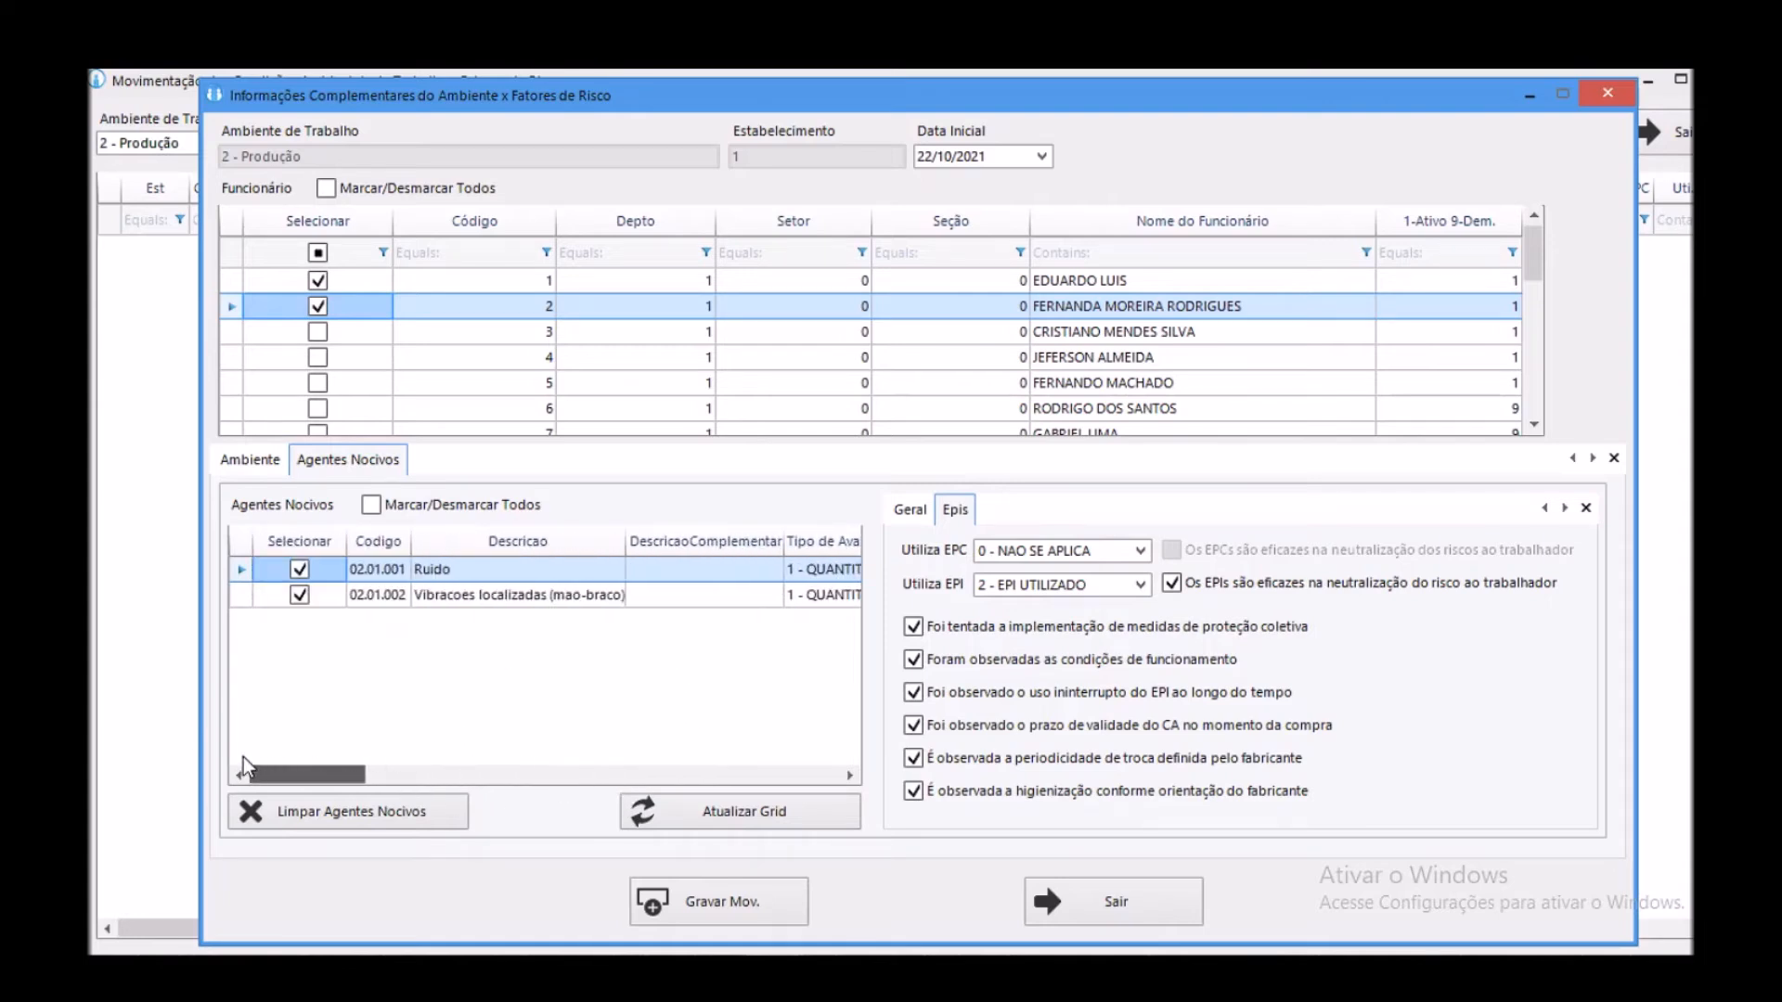
left_click(914, 510)
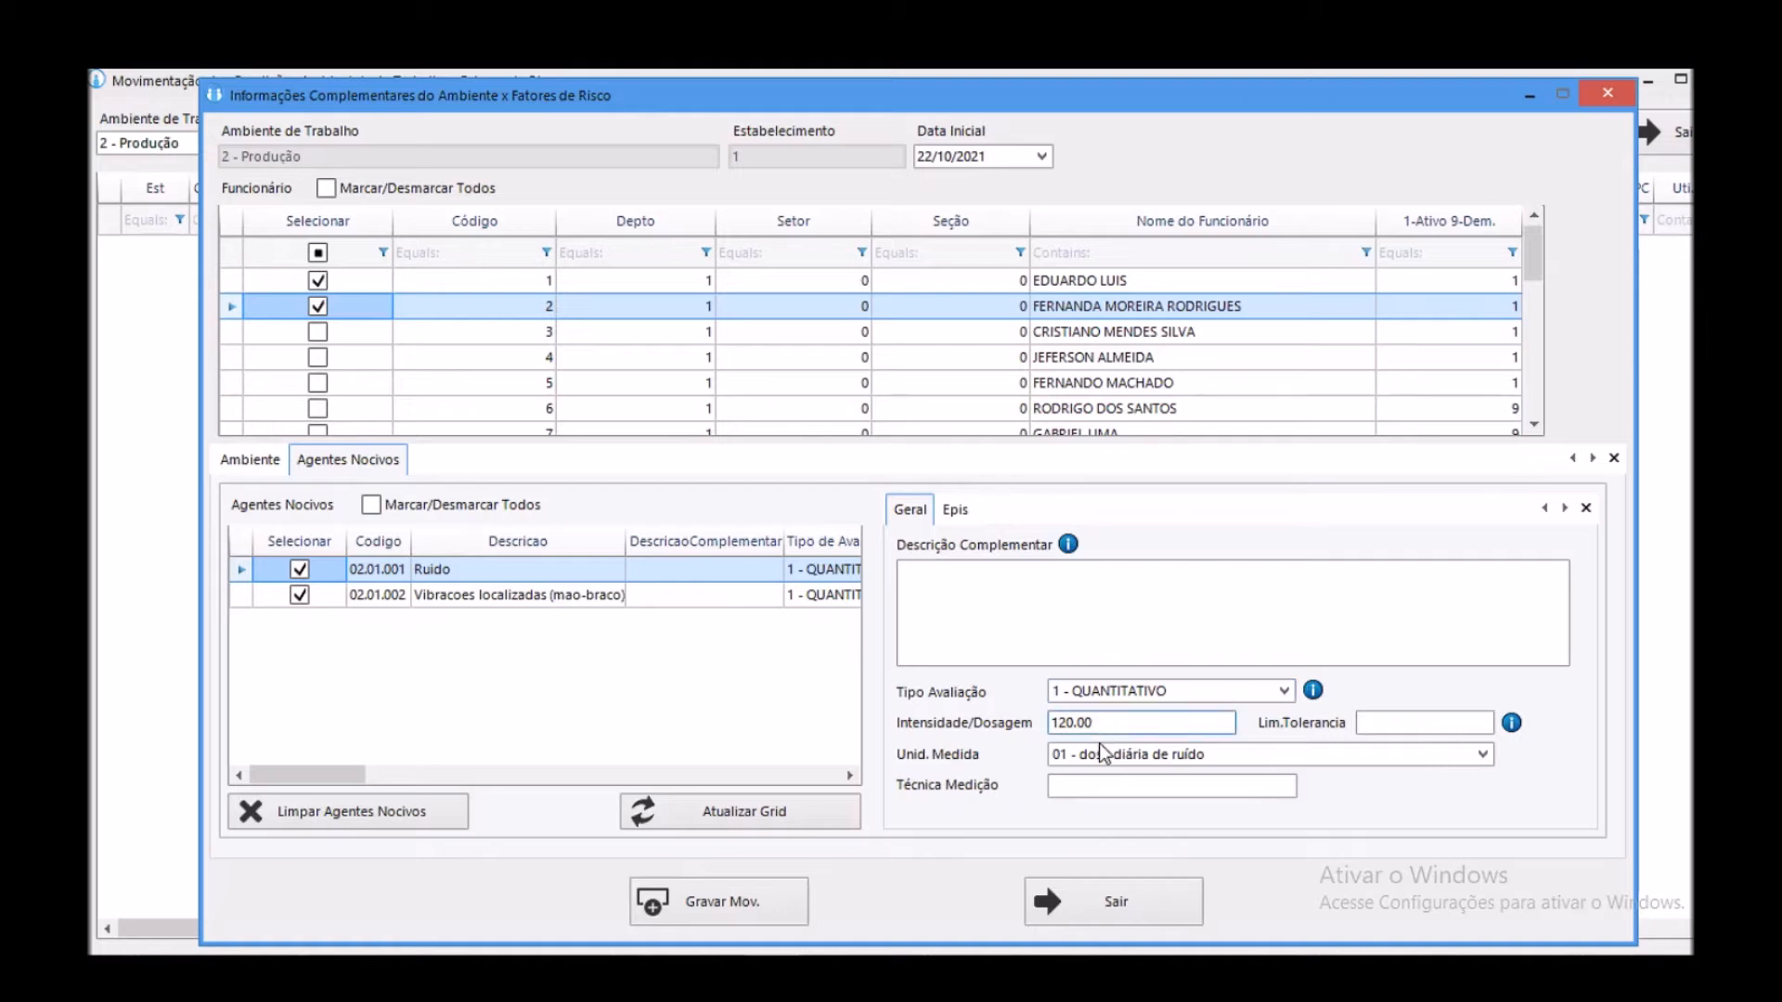
left_click(954, 510)
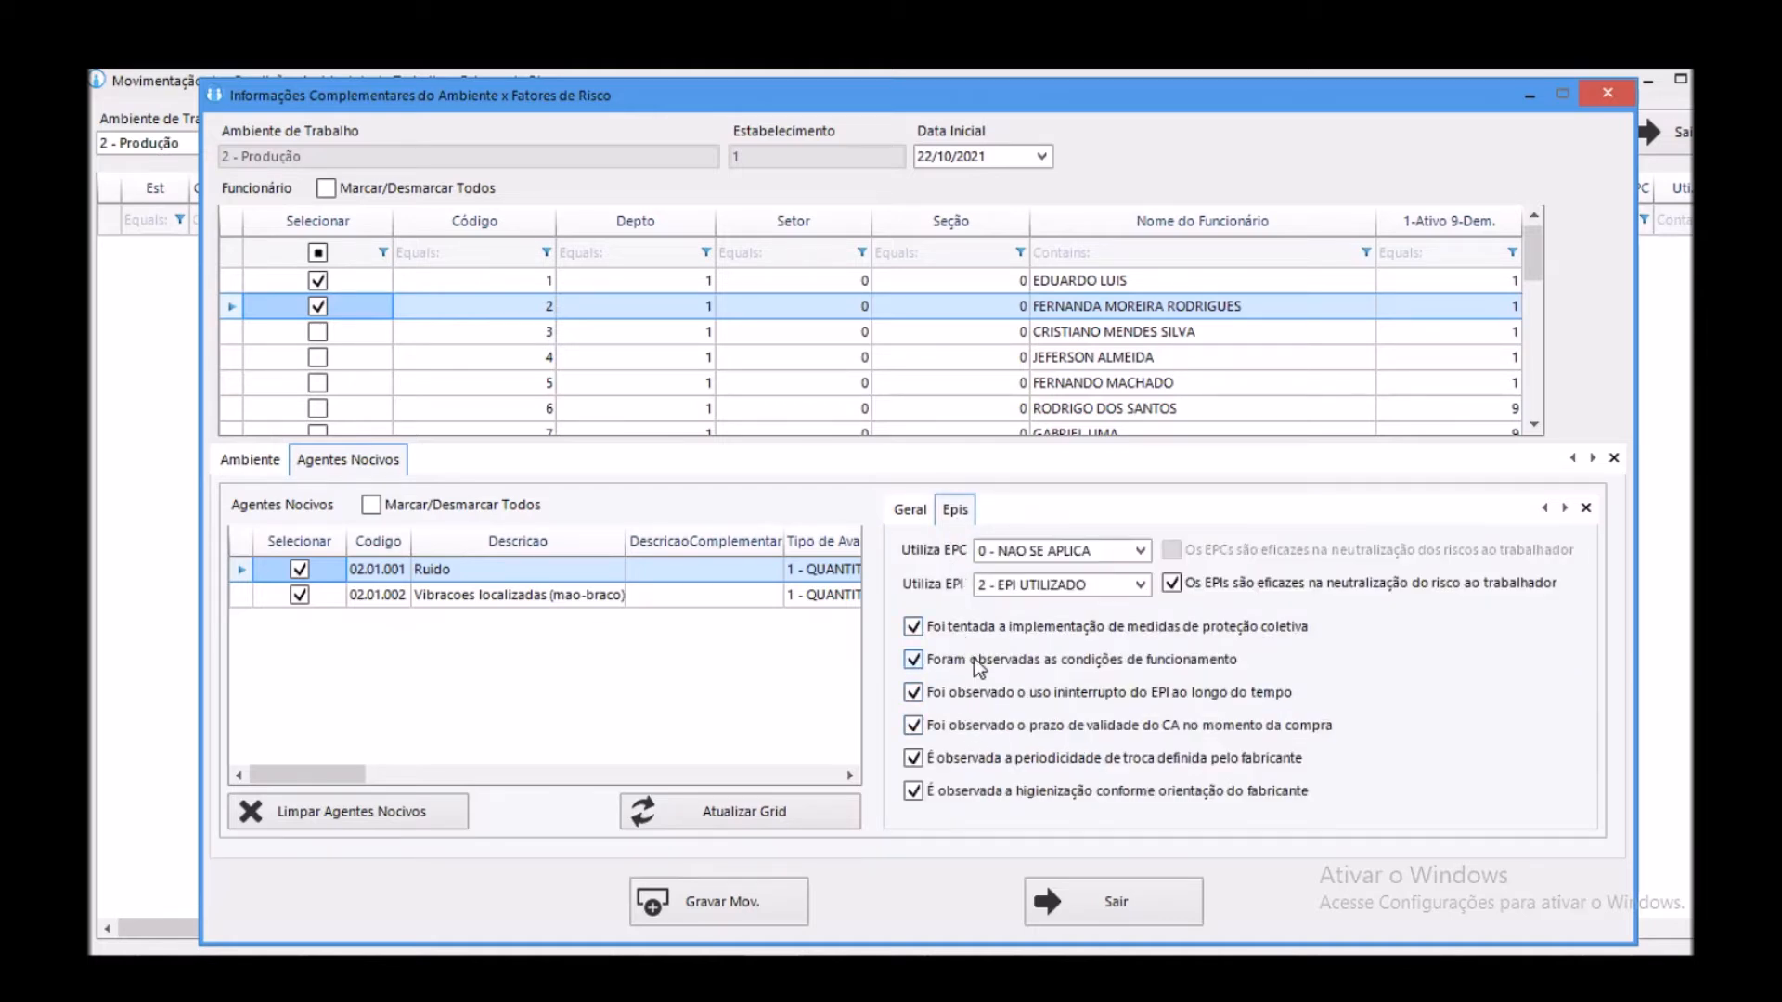
left_click(911, 511)
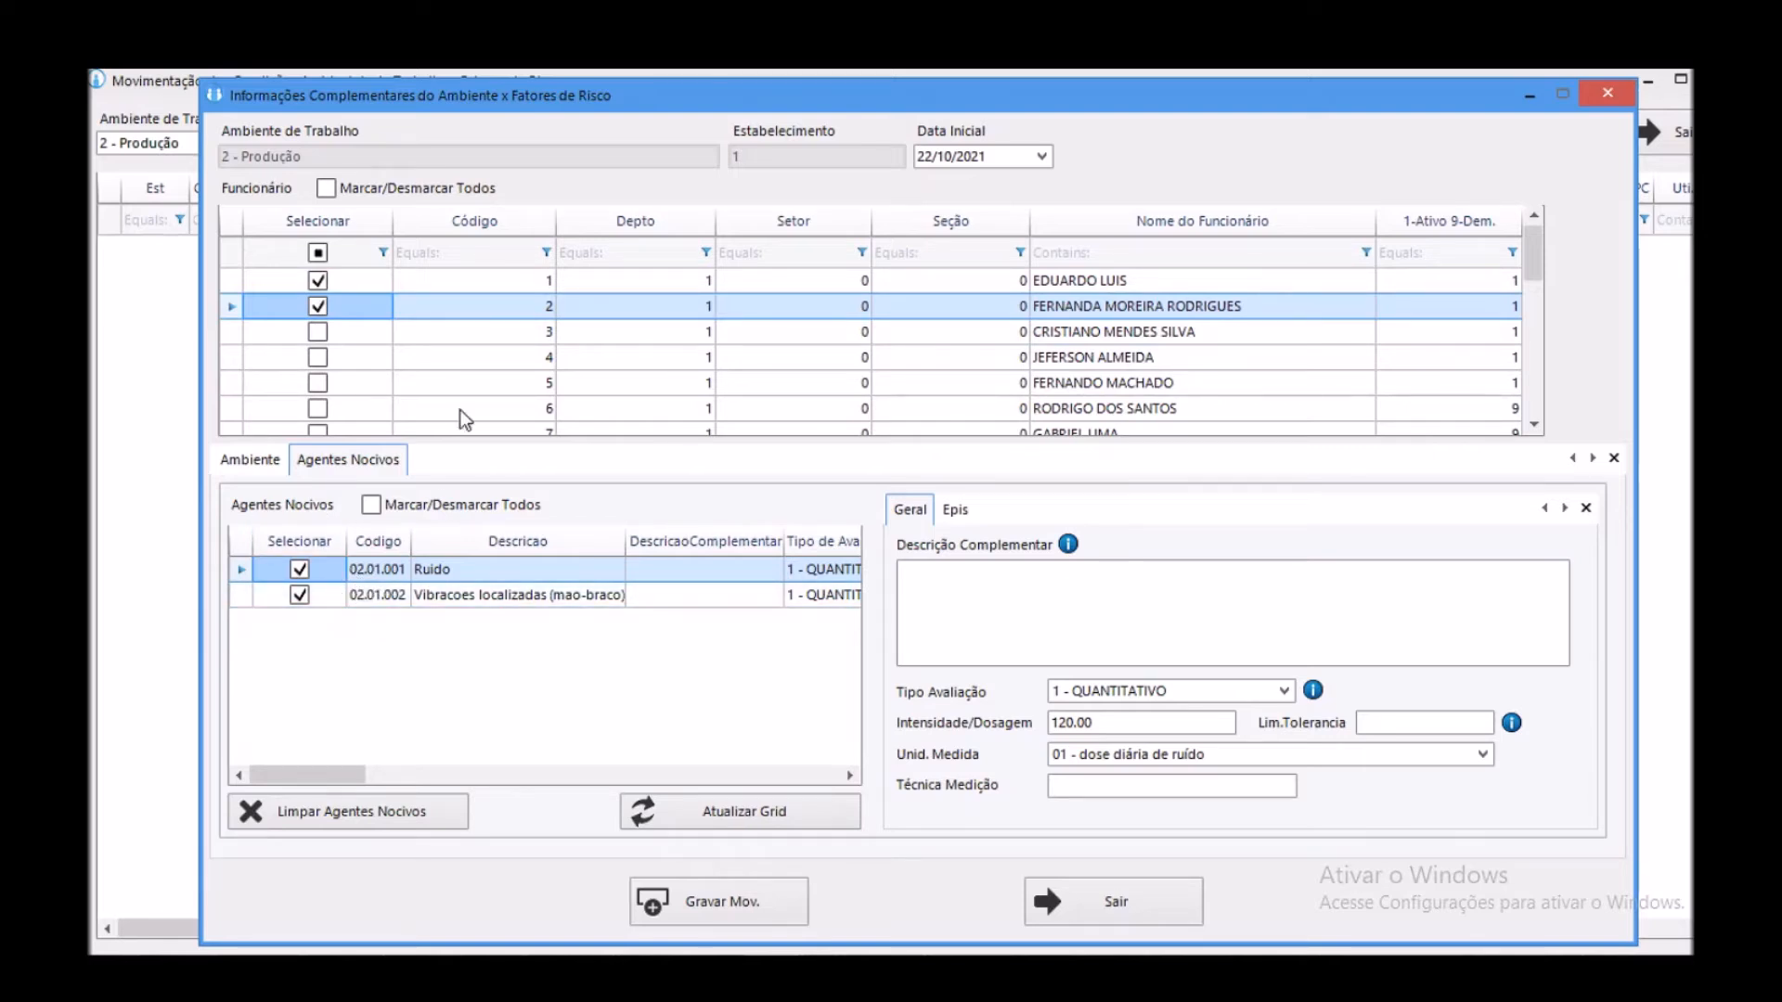
left_click(955, 598)
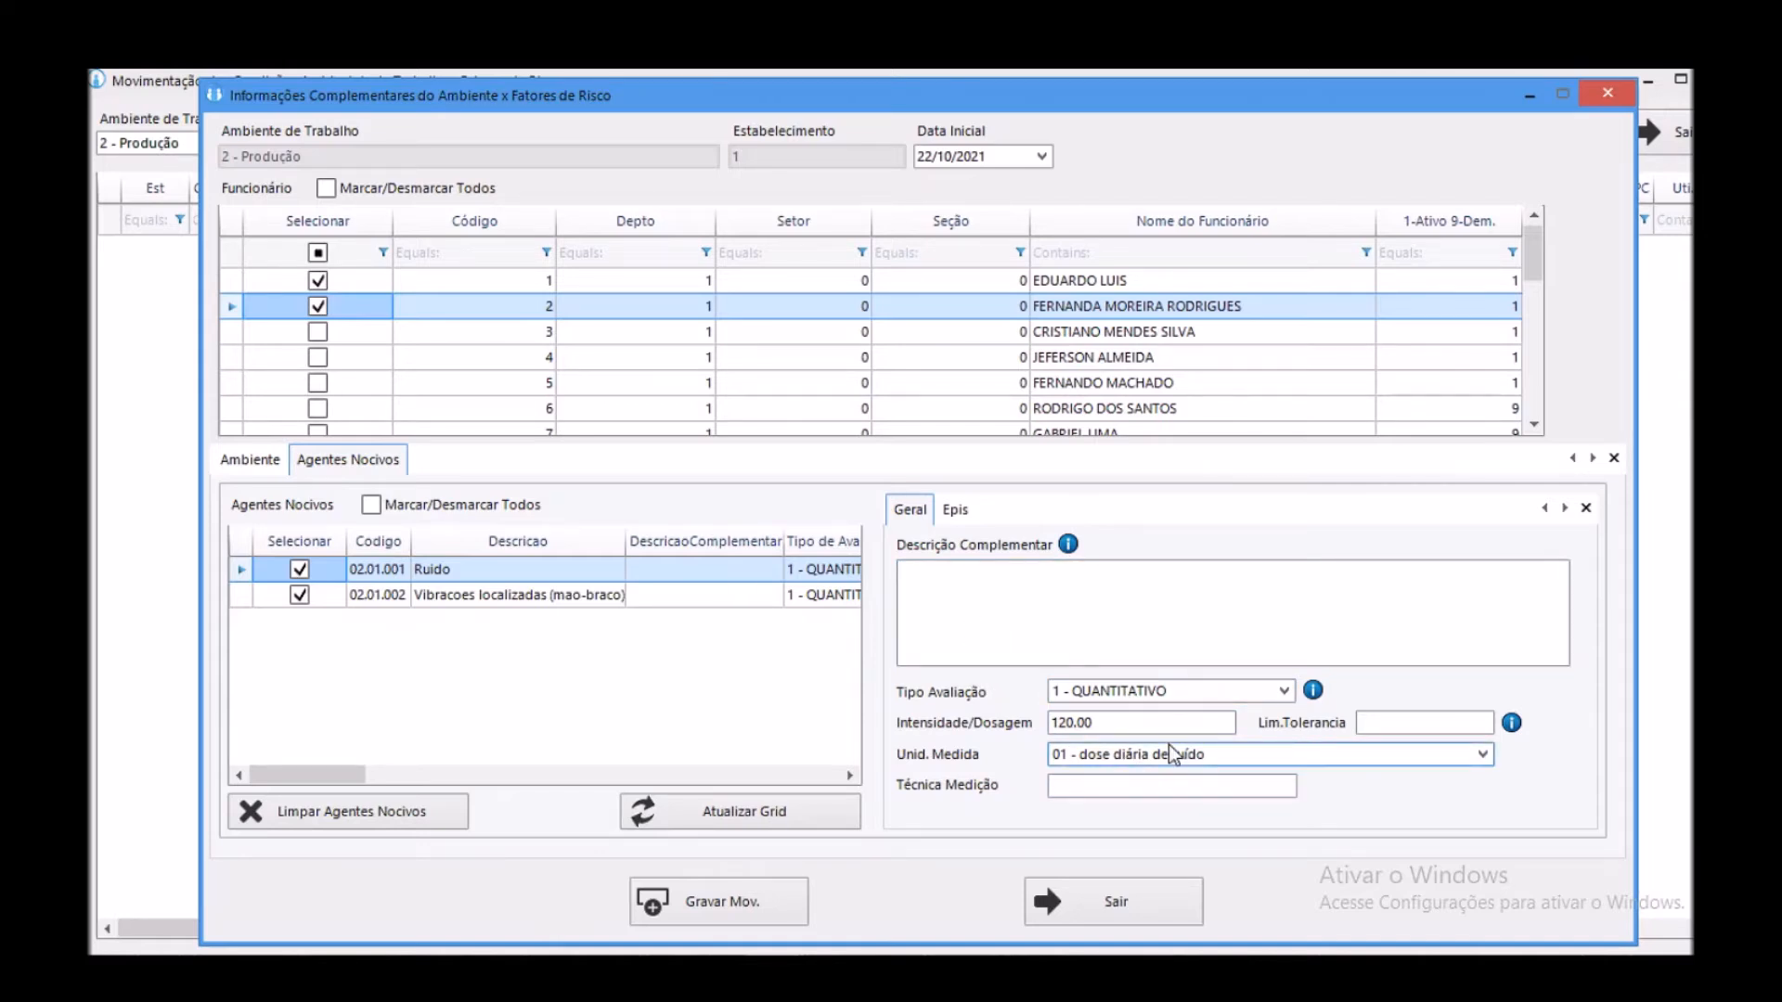
left_click(955, 510)
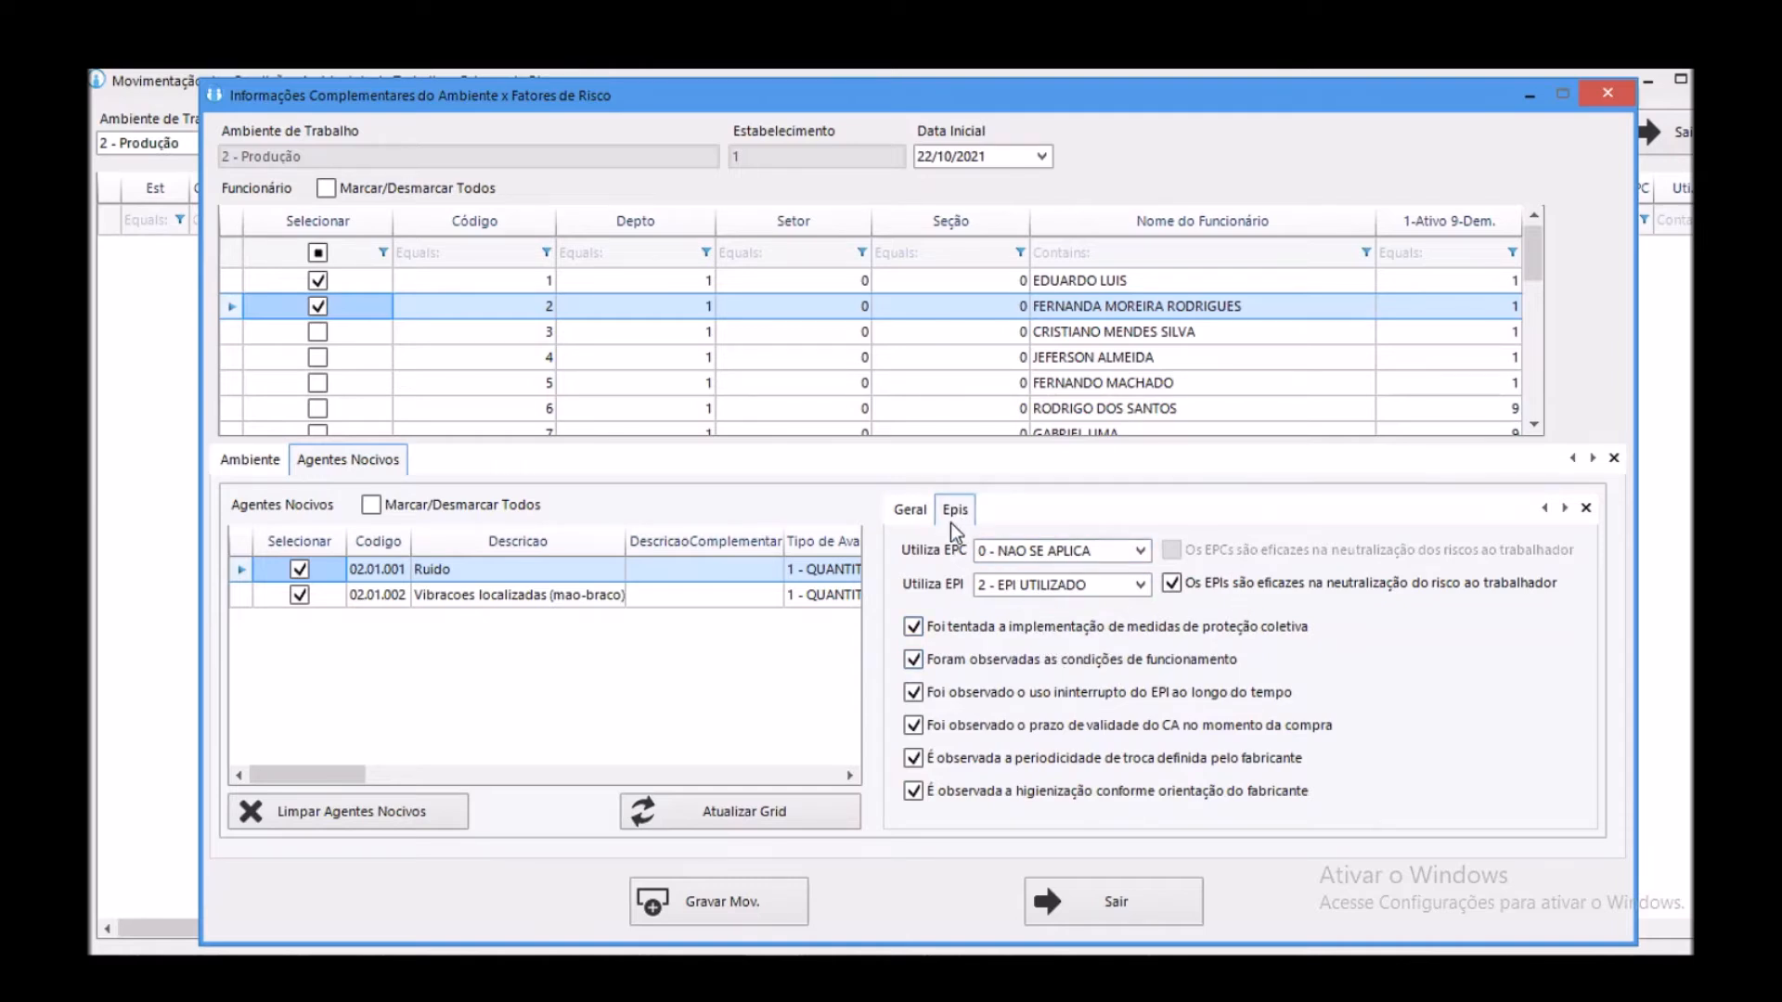
left_click(911, 510)
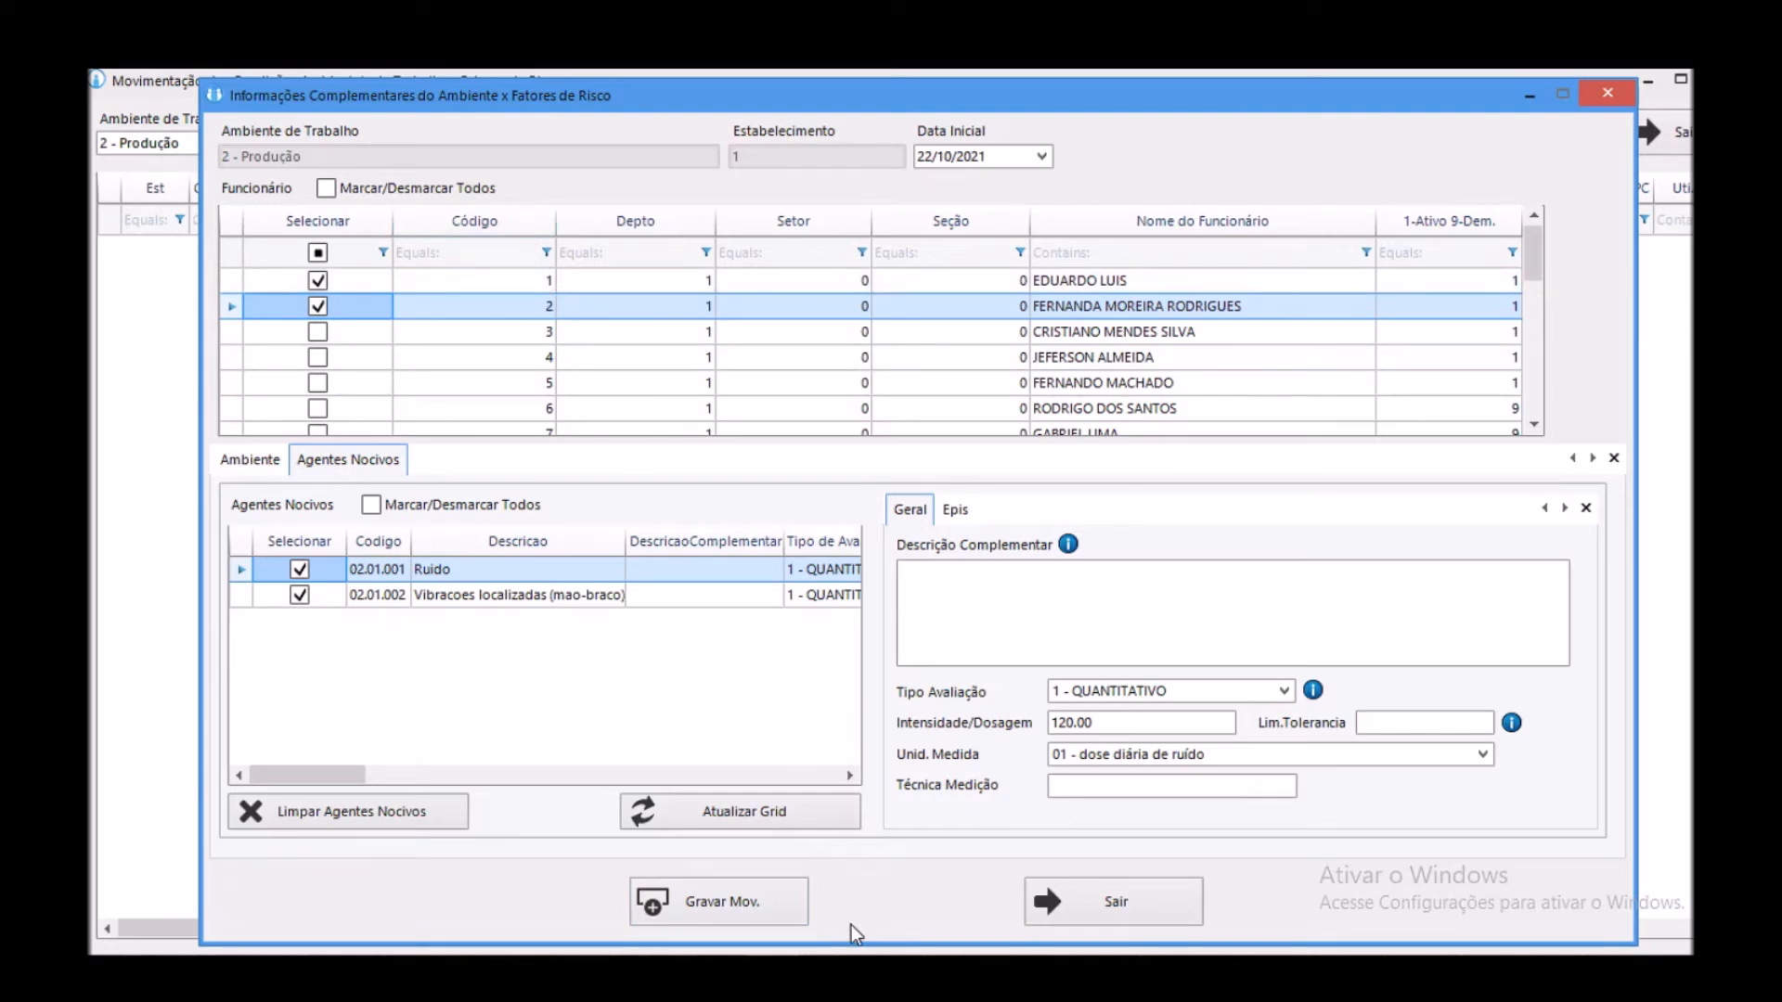
left_click(755, 900)
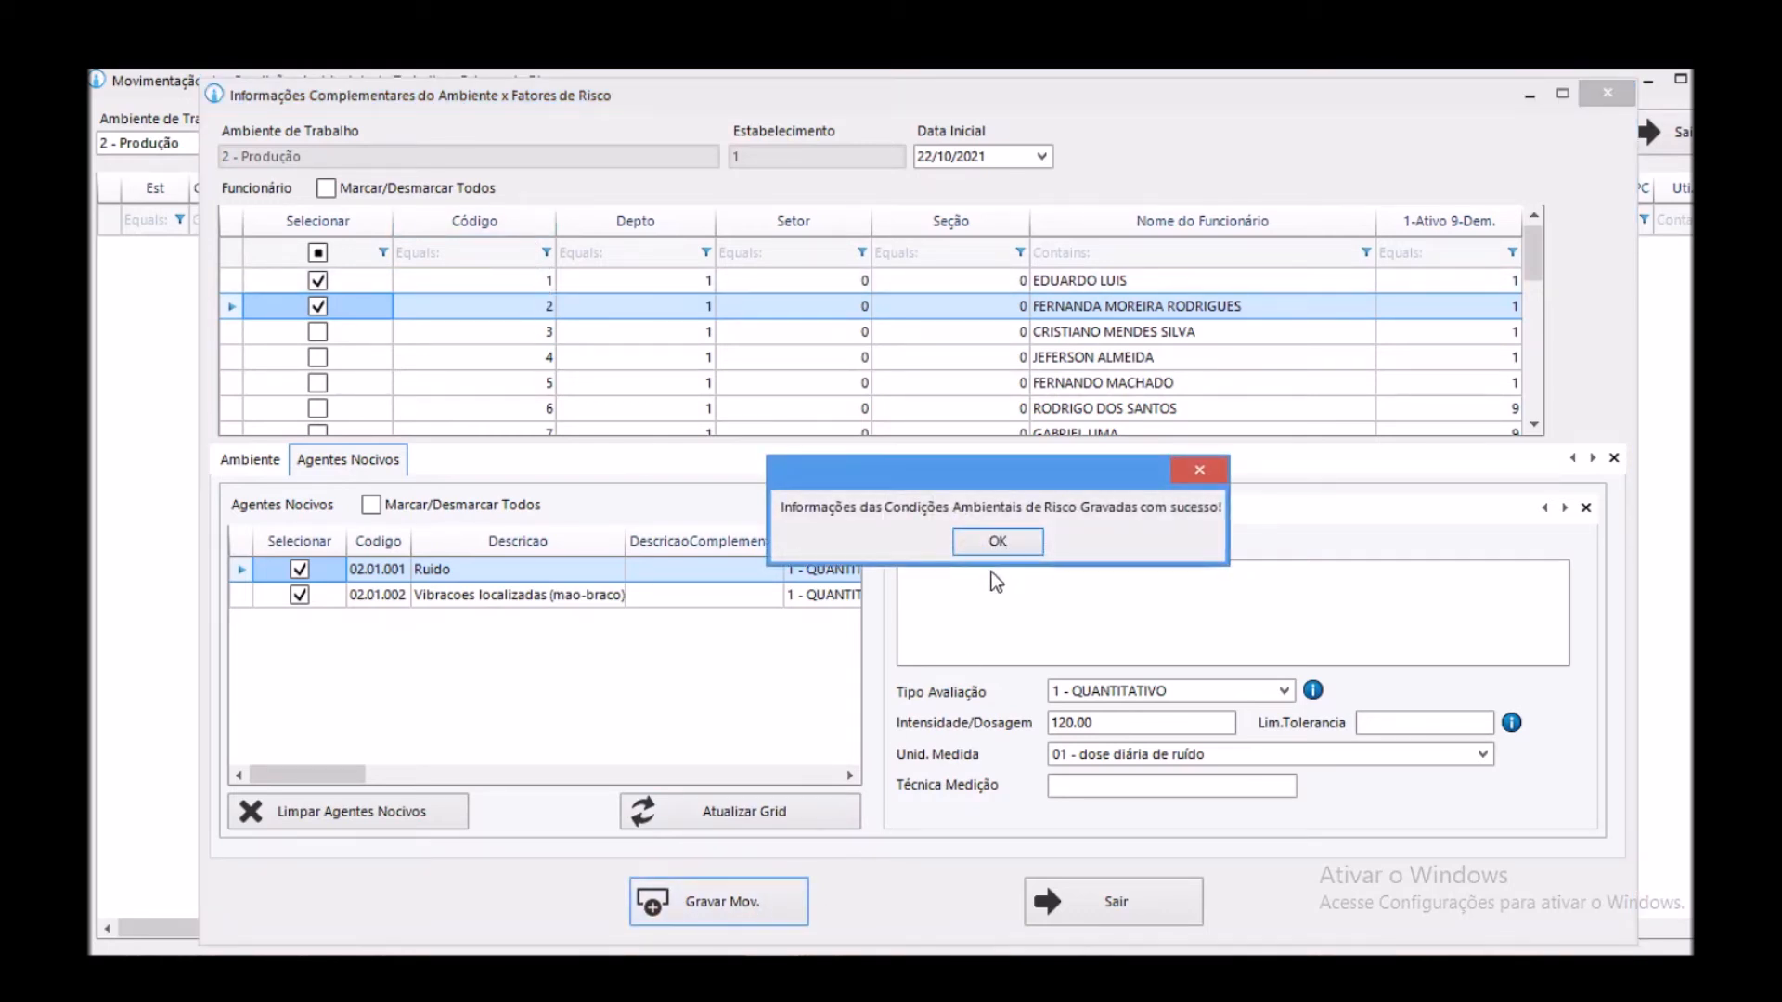
left_click(1000, 543)
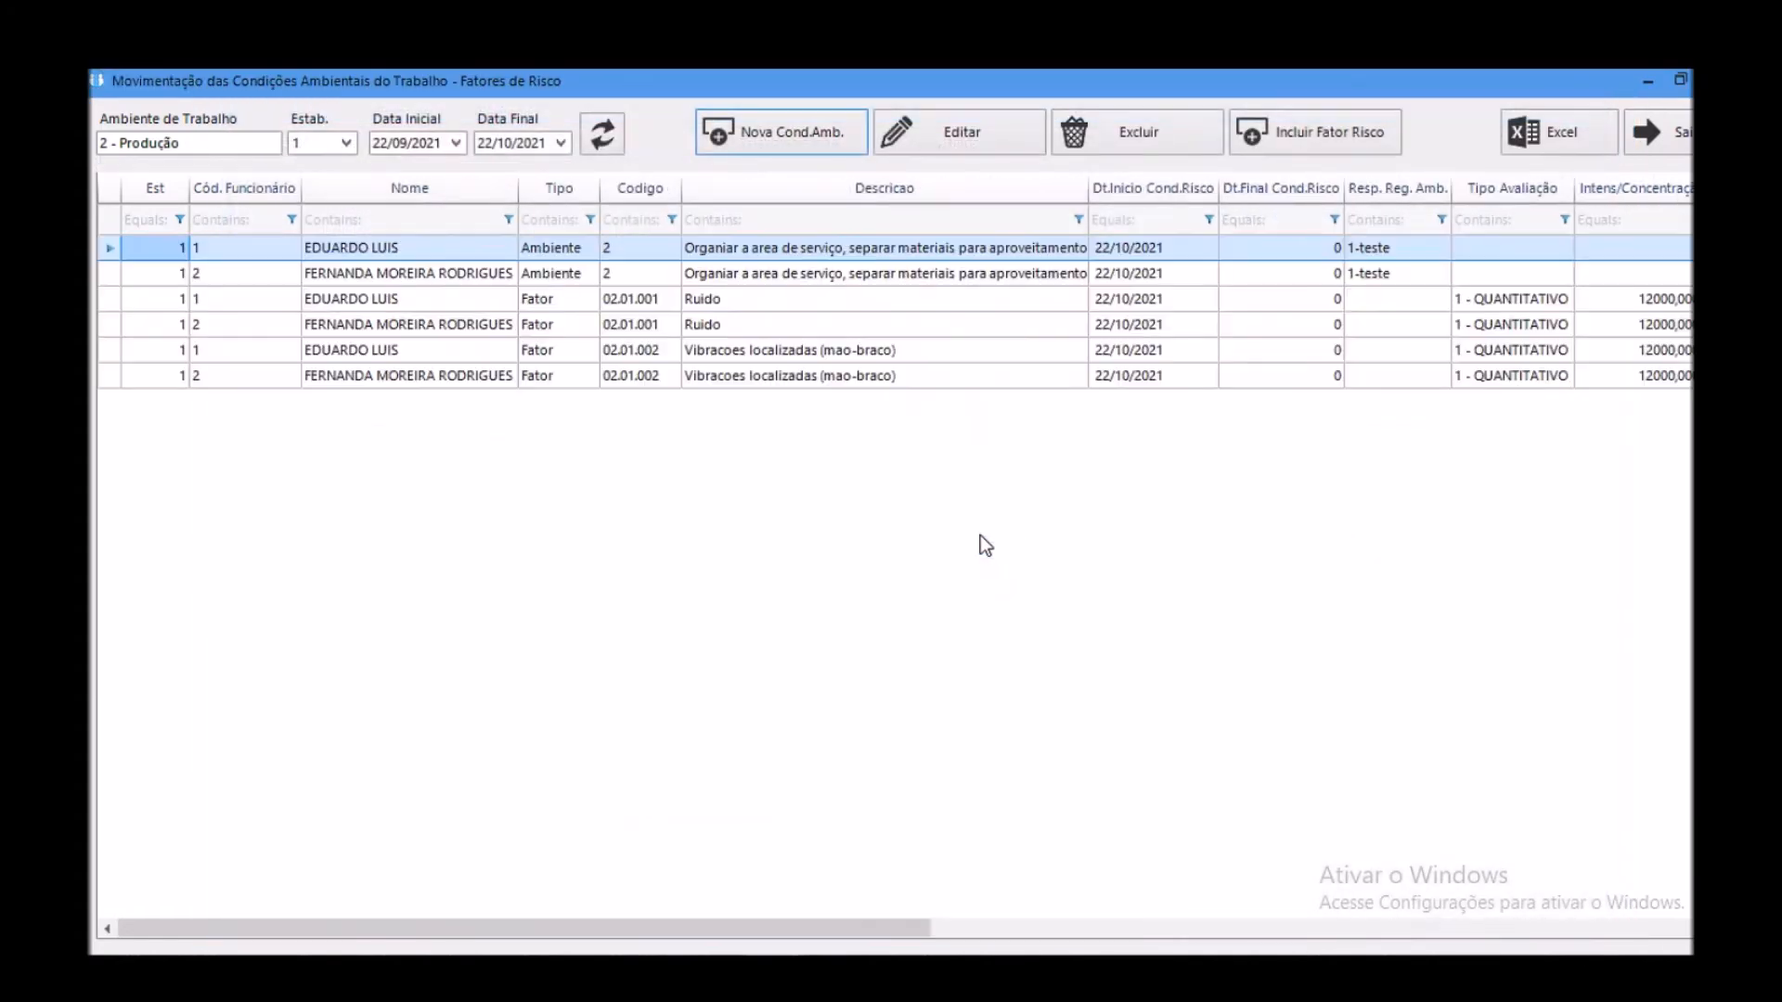
- Check the Ruido and Vibracoes localizadas entries recorded for the linked employees and return to the work environments list
left_click(427, 301)
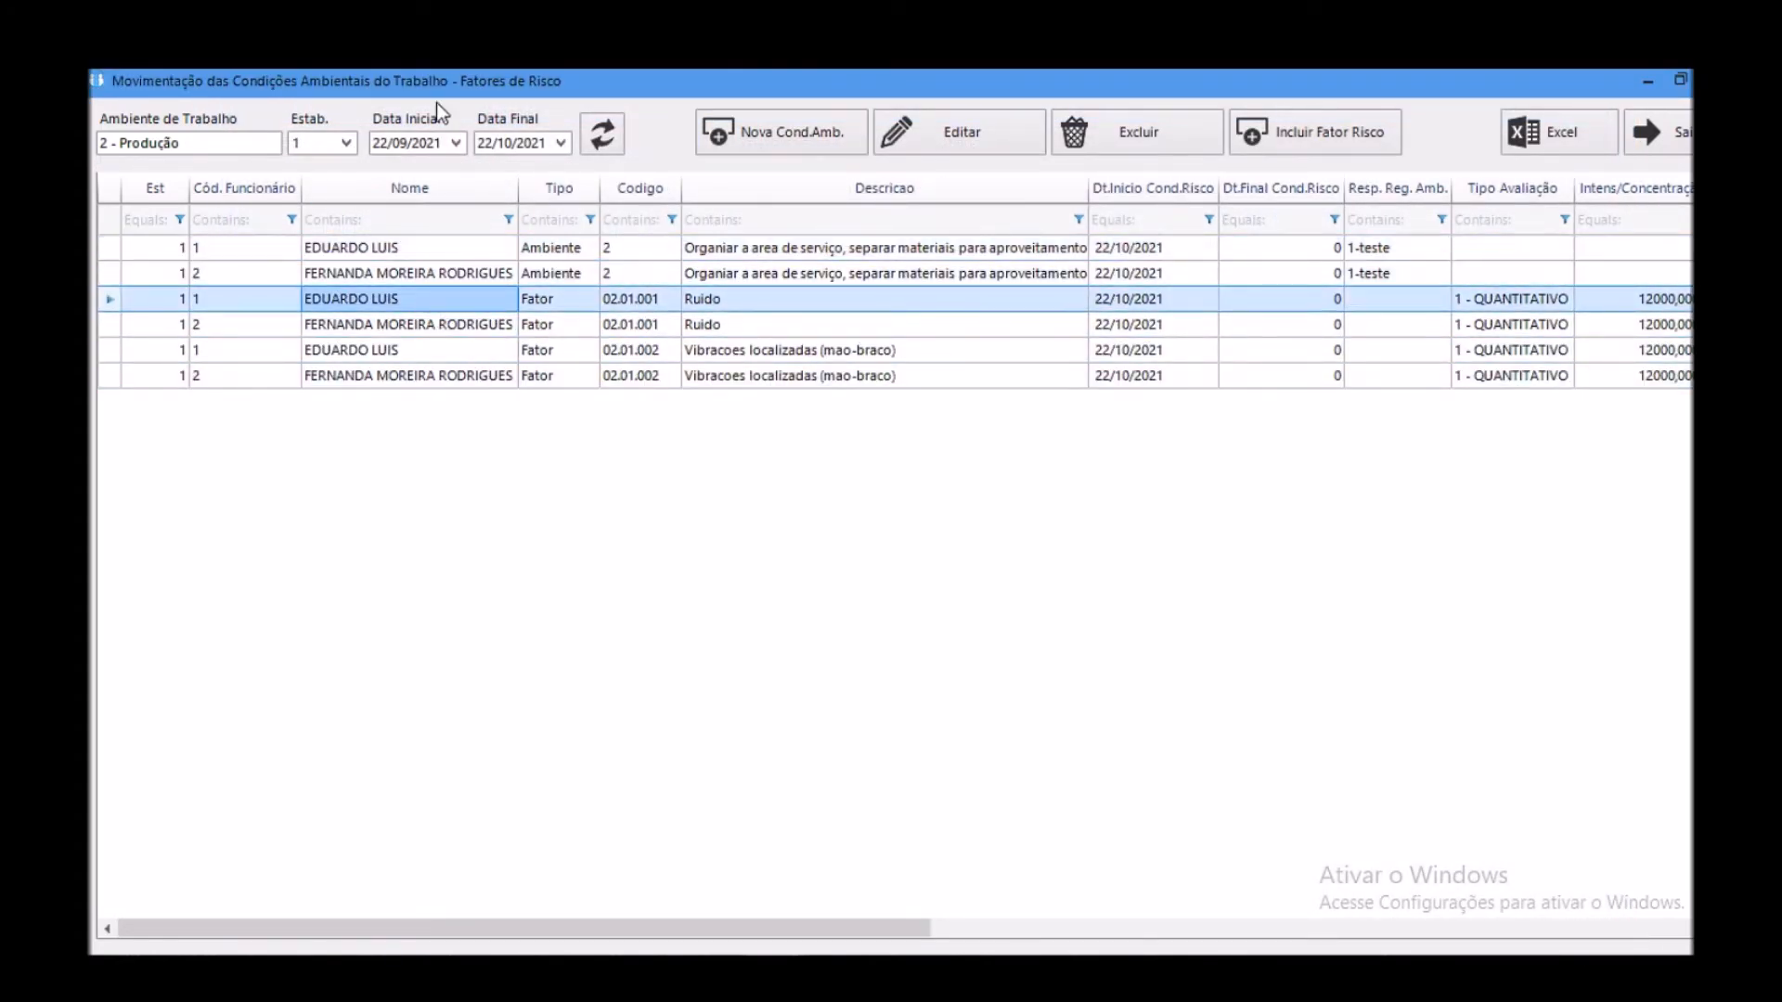
left_click(626, 353)
left_click(630, 301)
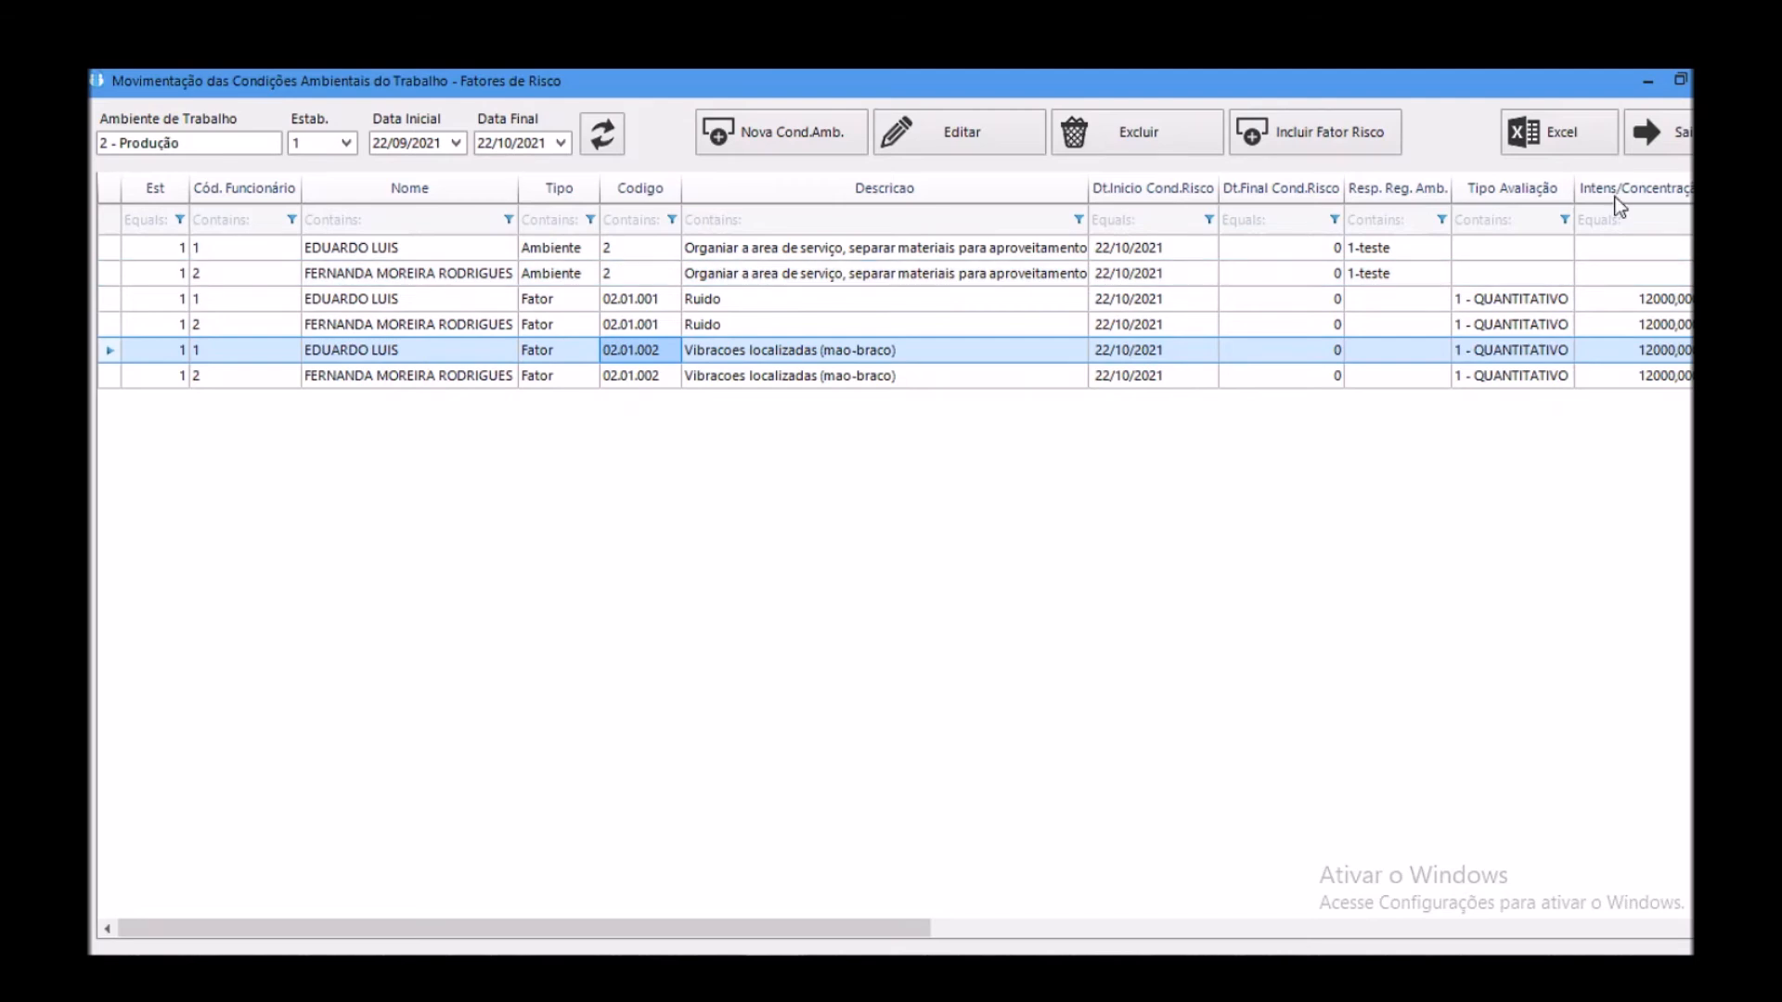
left_click(1684, 136)
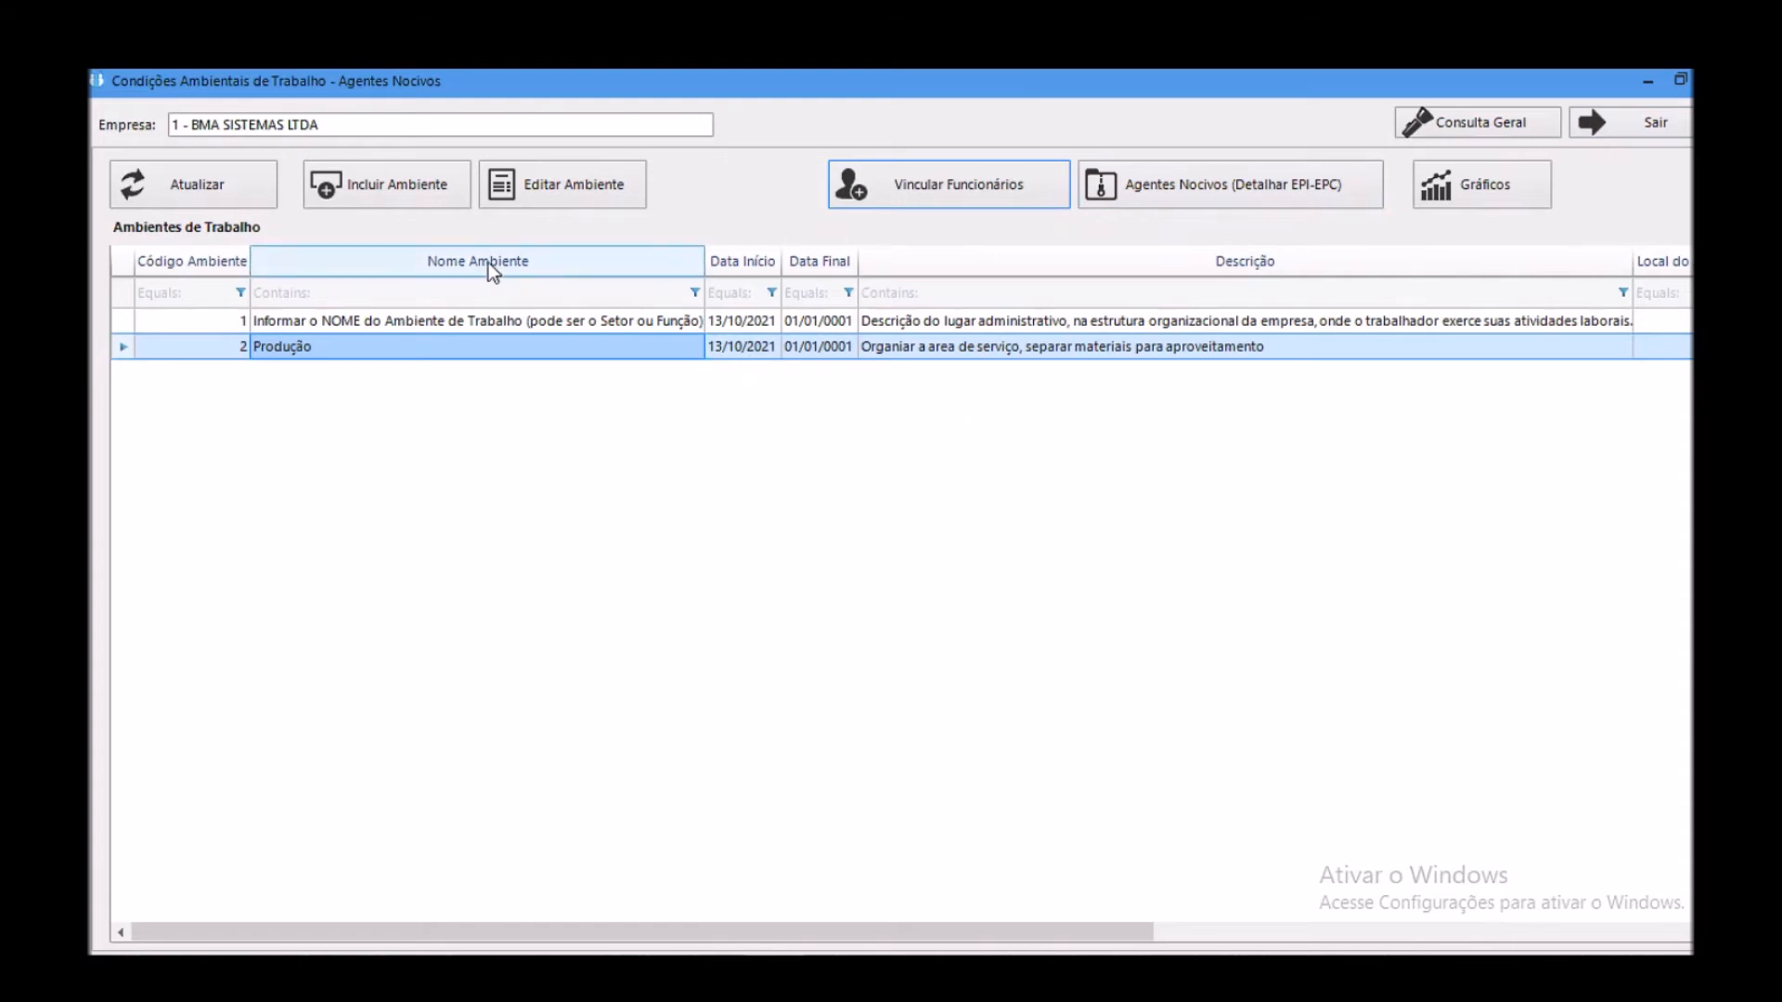
- Open the linking of risk factors to EPI/EPC equipment for the Produção environment and sort the risk factors by code
left_click(526, 341)
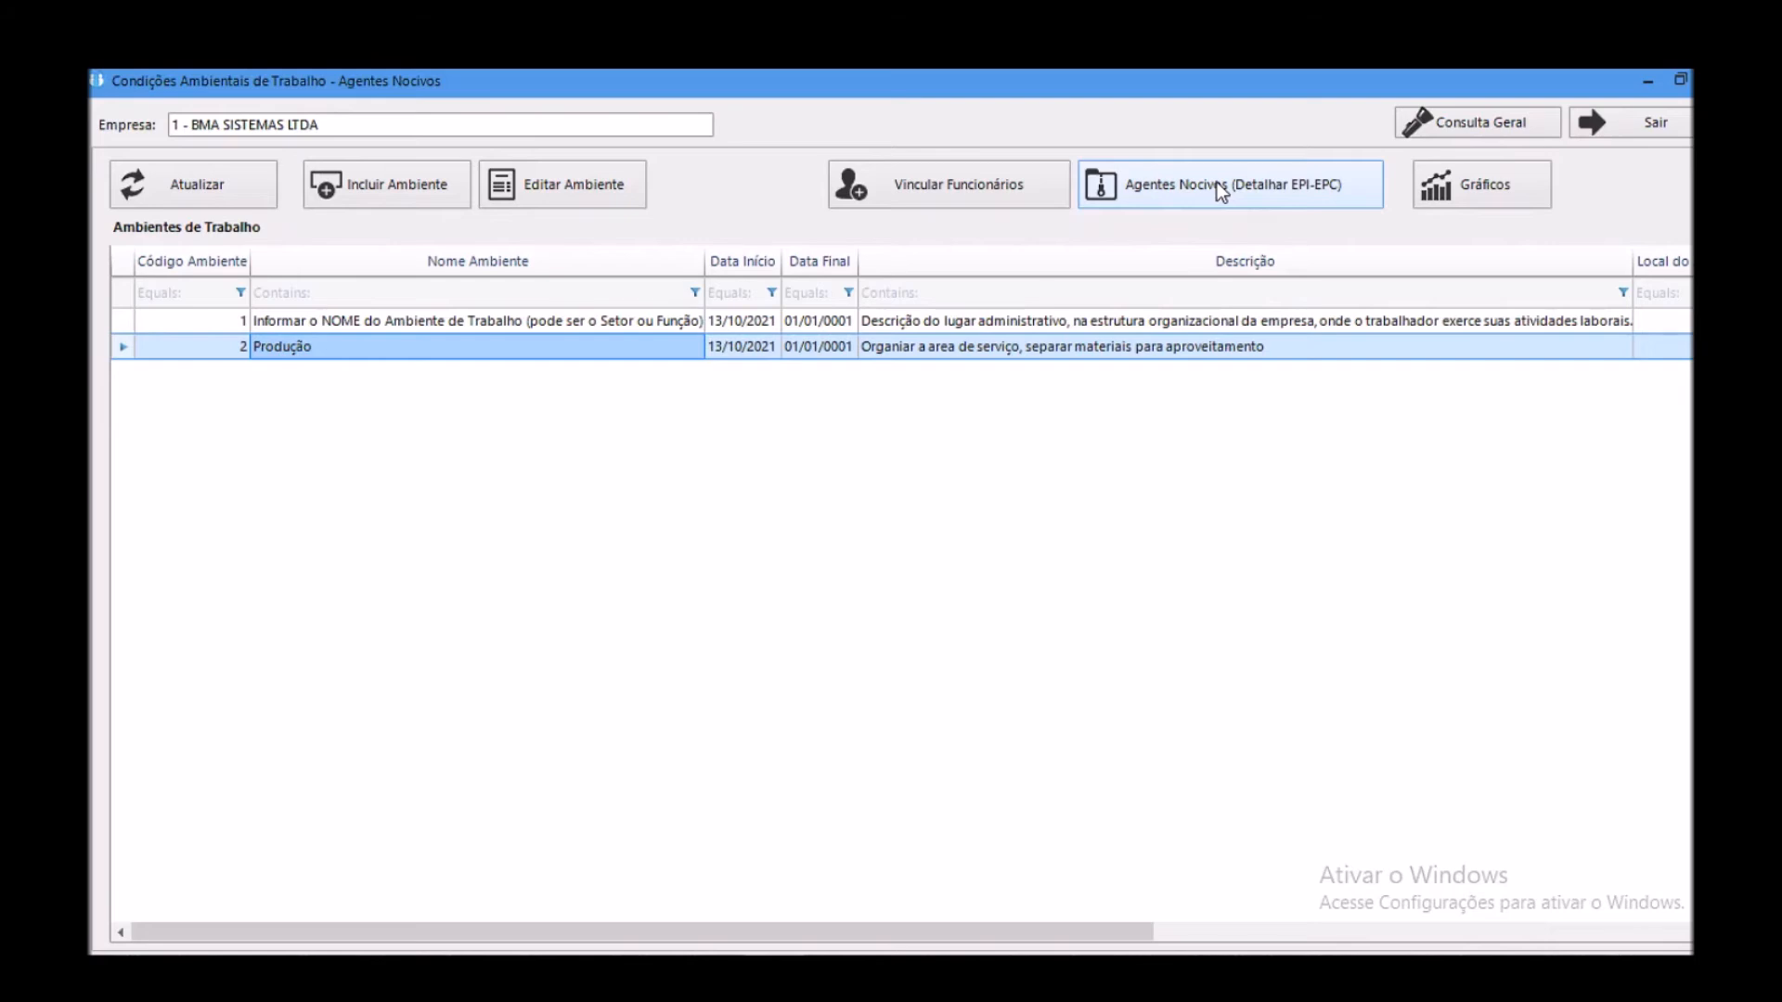
left_click(1268, 193)
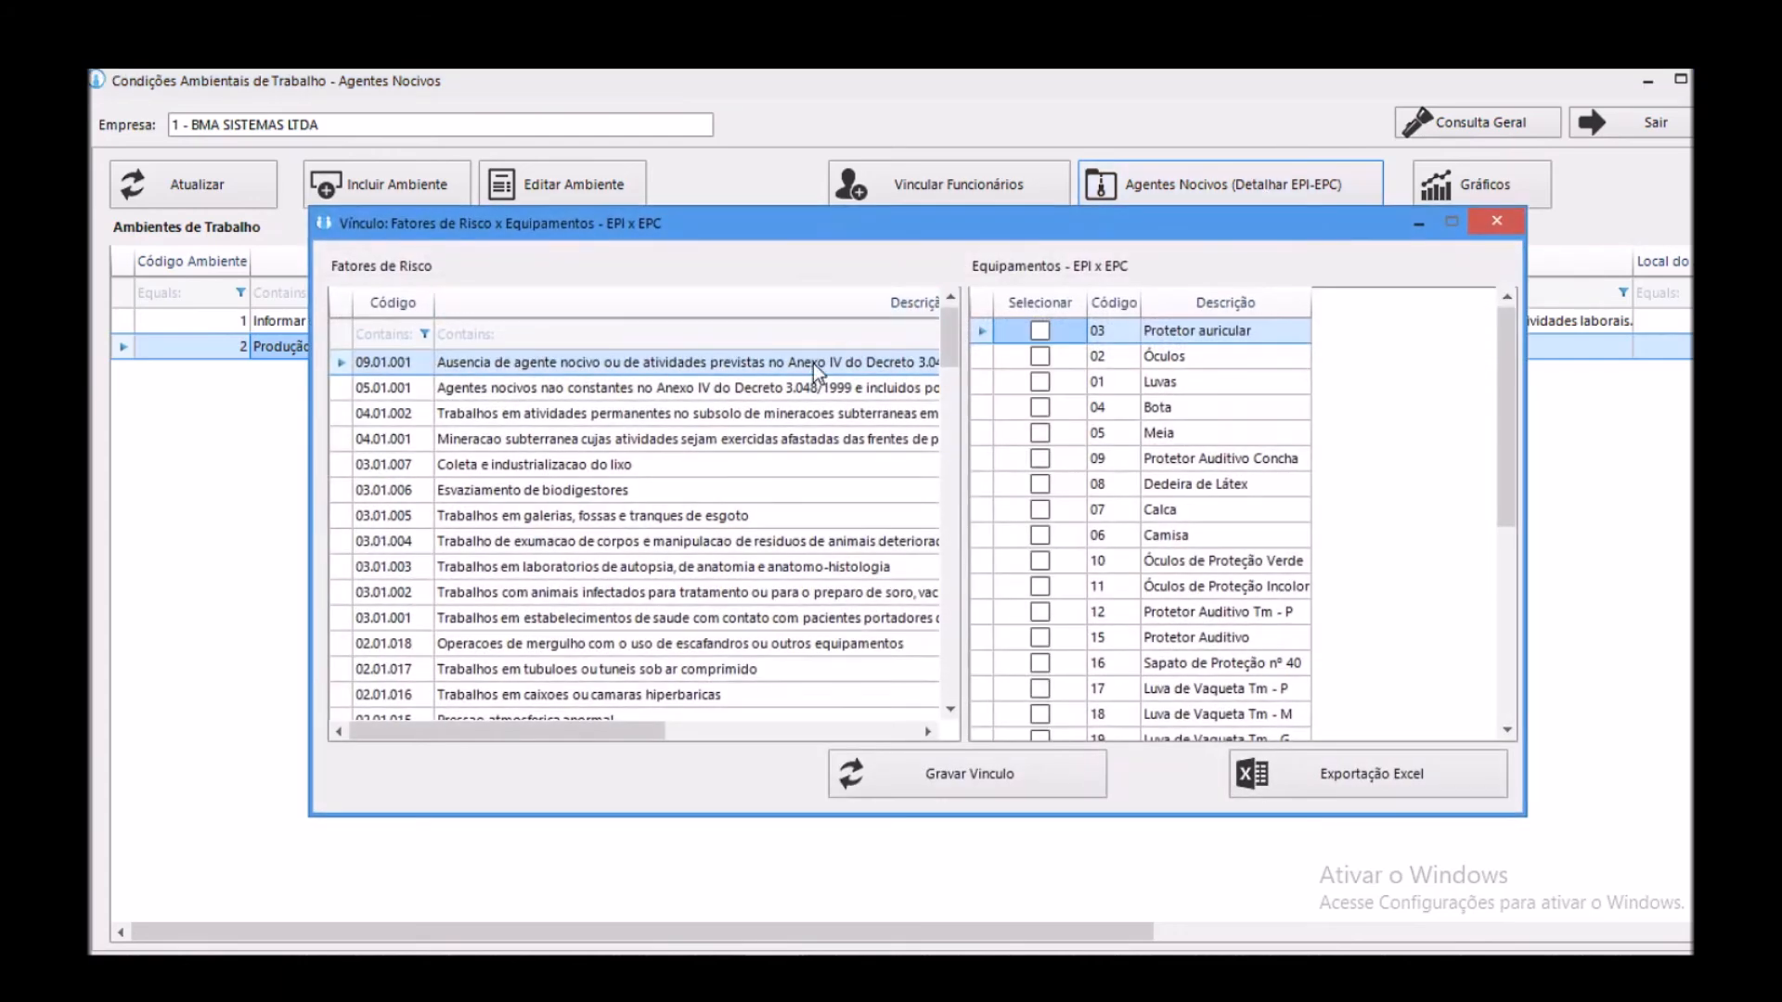
left_click(396, 302)
- Link the equipment 09 Protetor Auditivo Concha to risk factor 02.01.001 Ruido and save the link
scroll(414, 565, "down", 15)
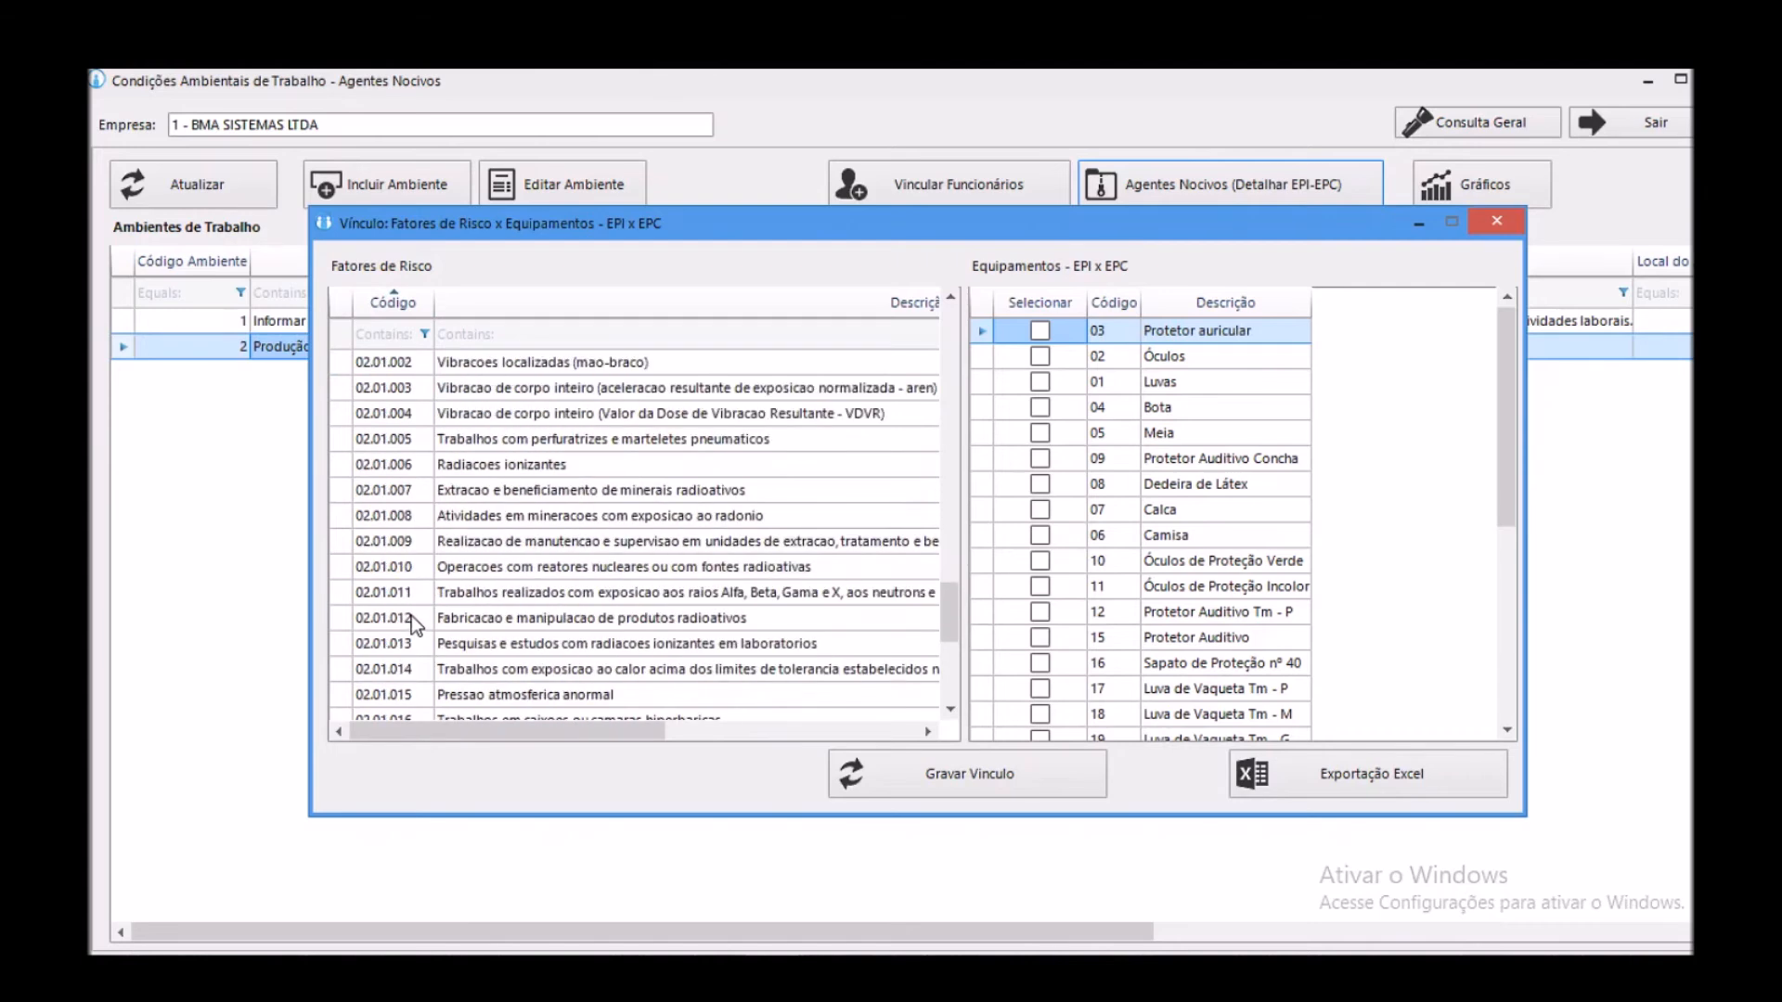
scroll(436, 475, "up", 2)
left_click(467, 492)
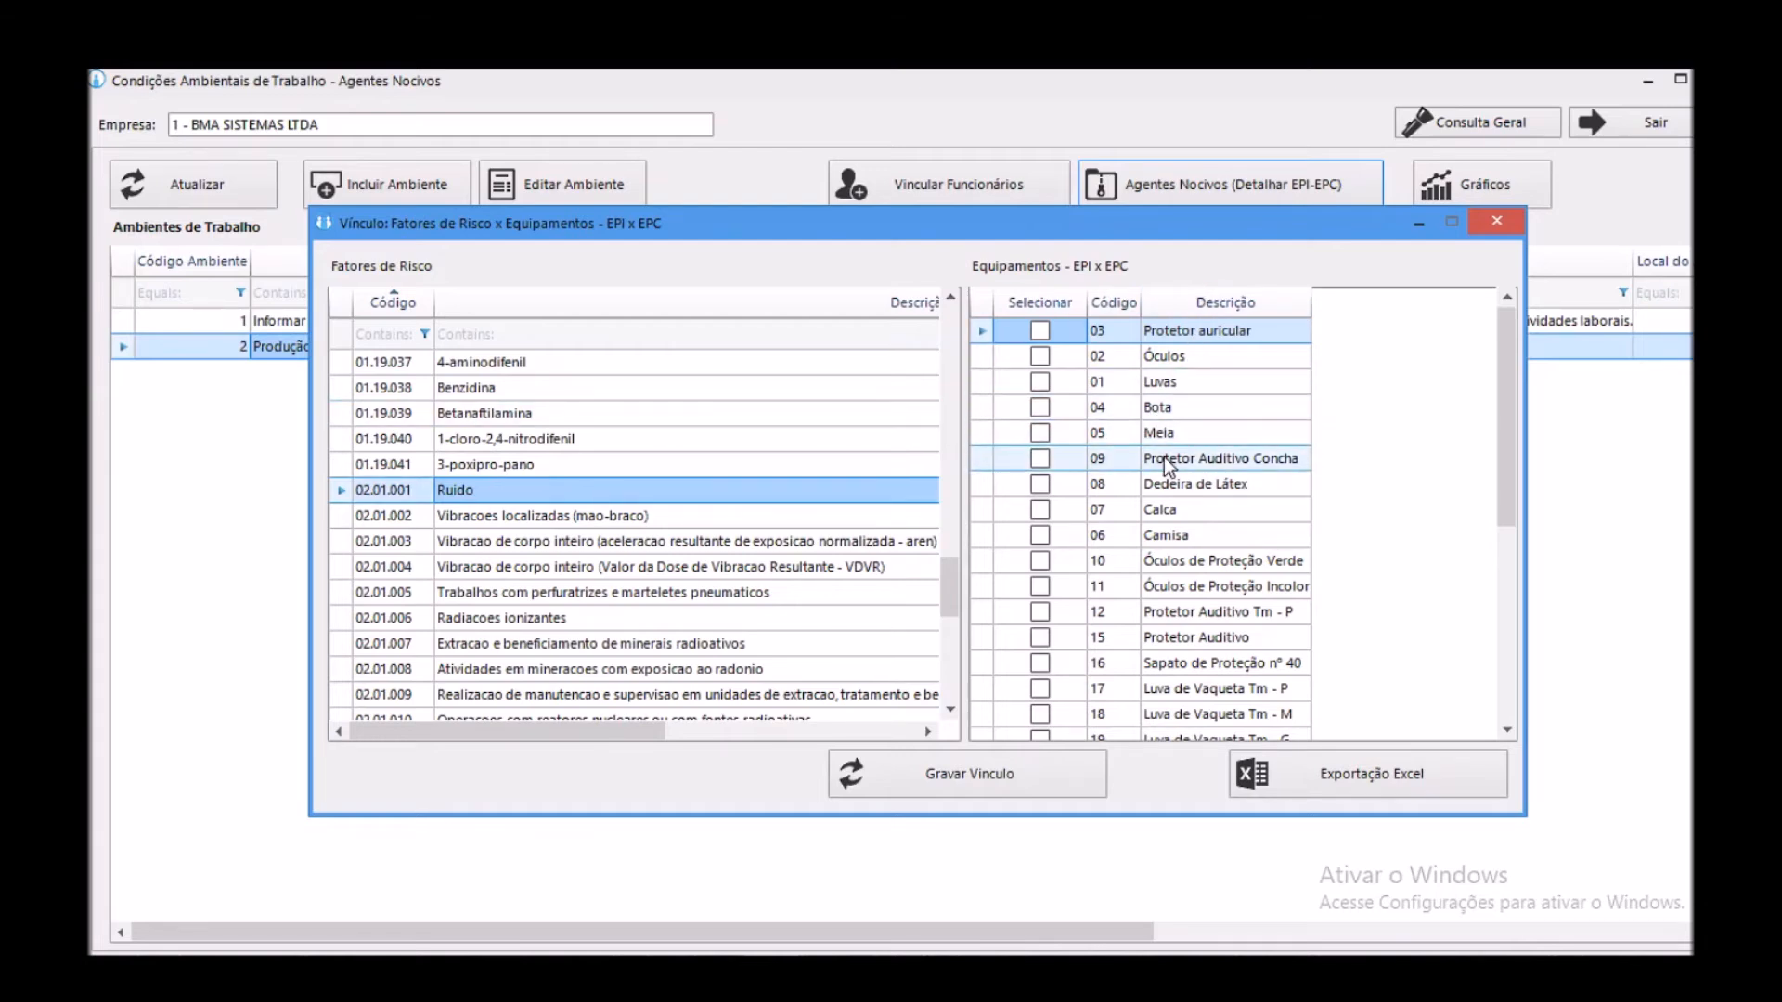
left_click(1040, 459)
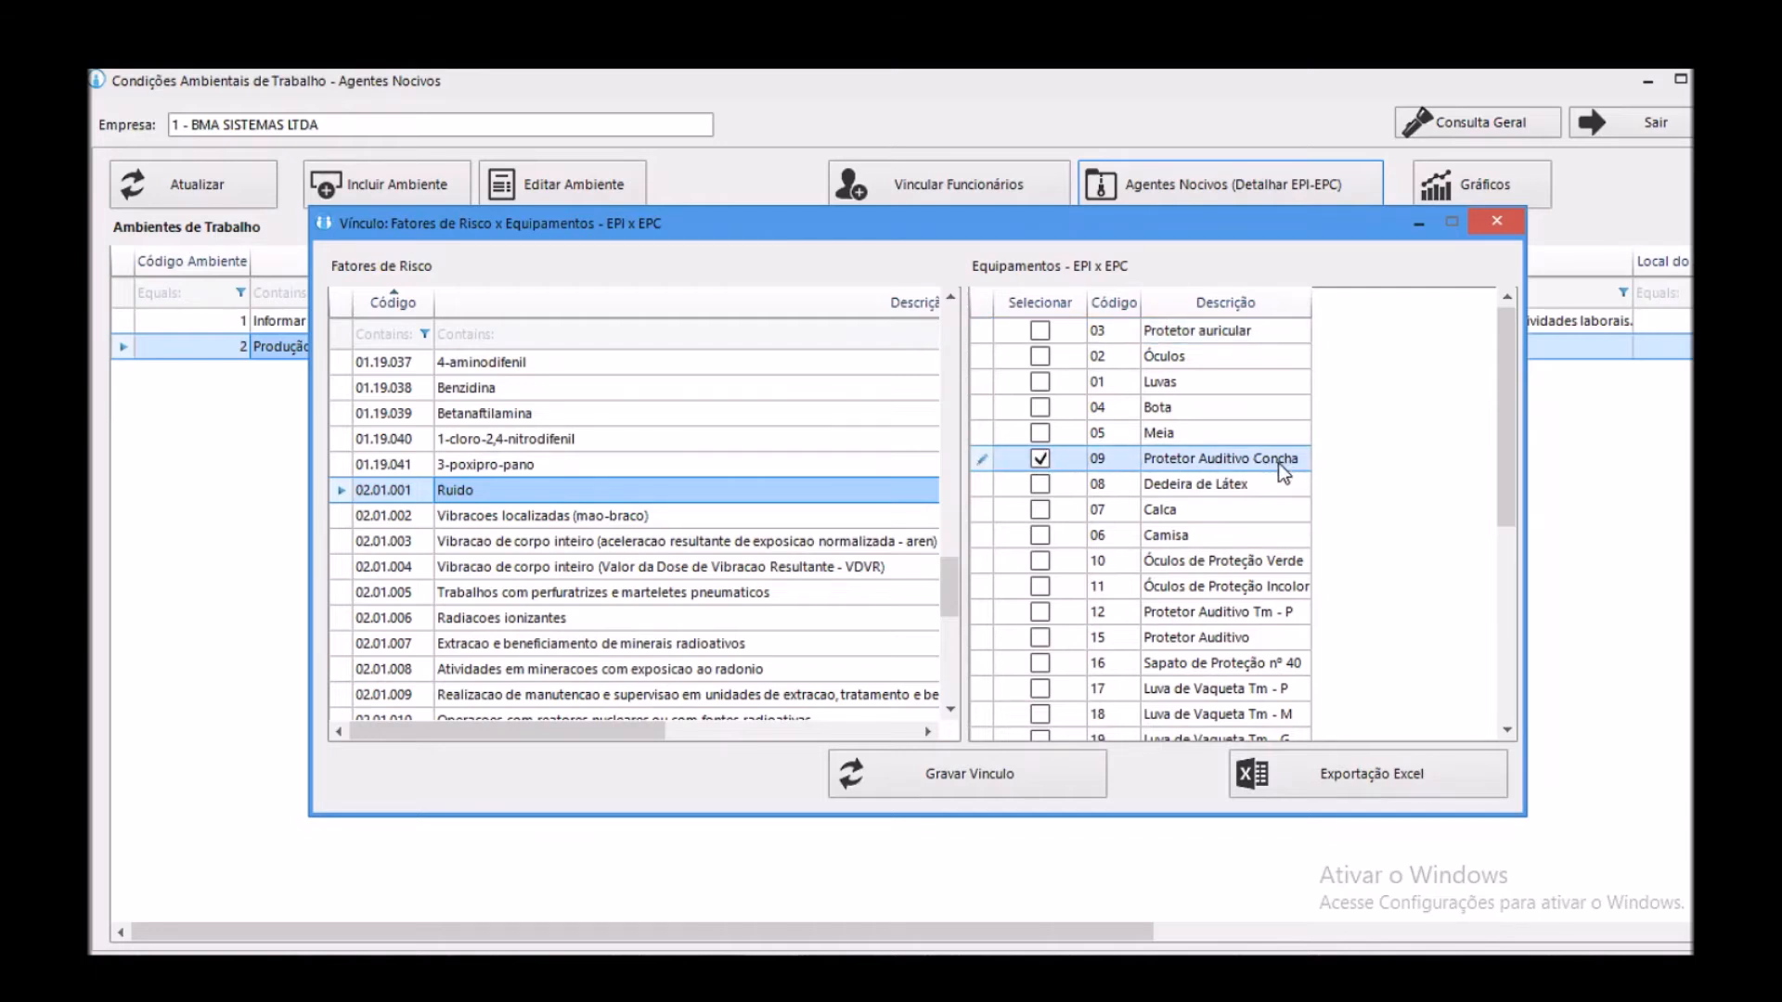
left_click(997, 776)
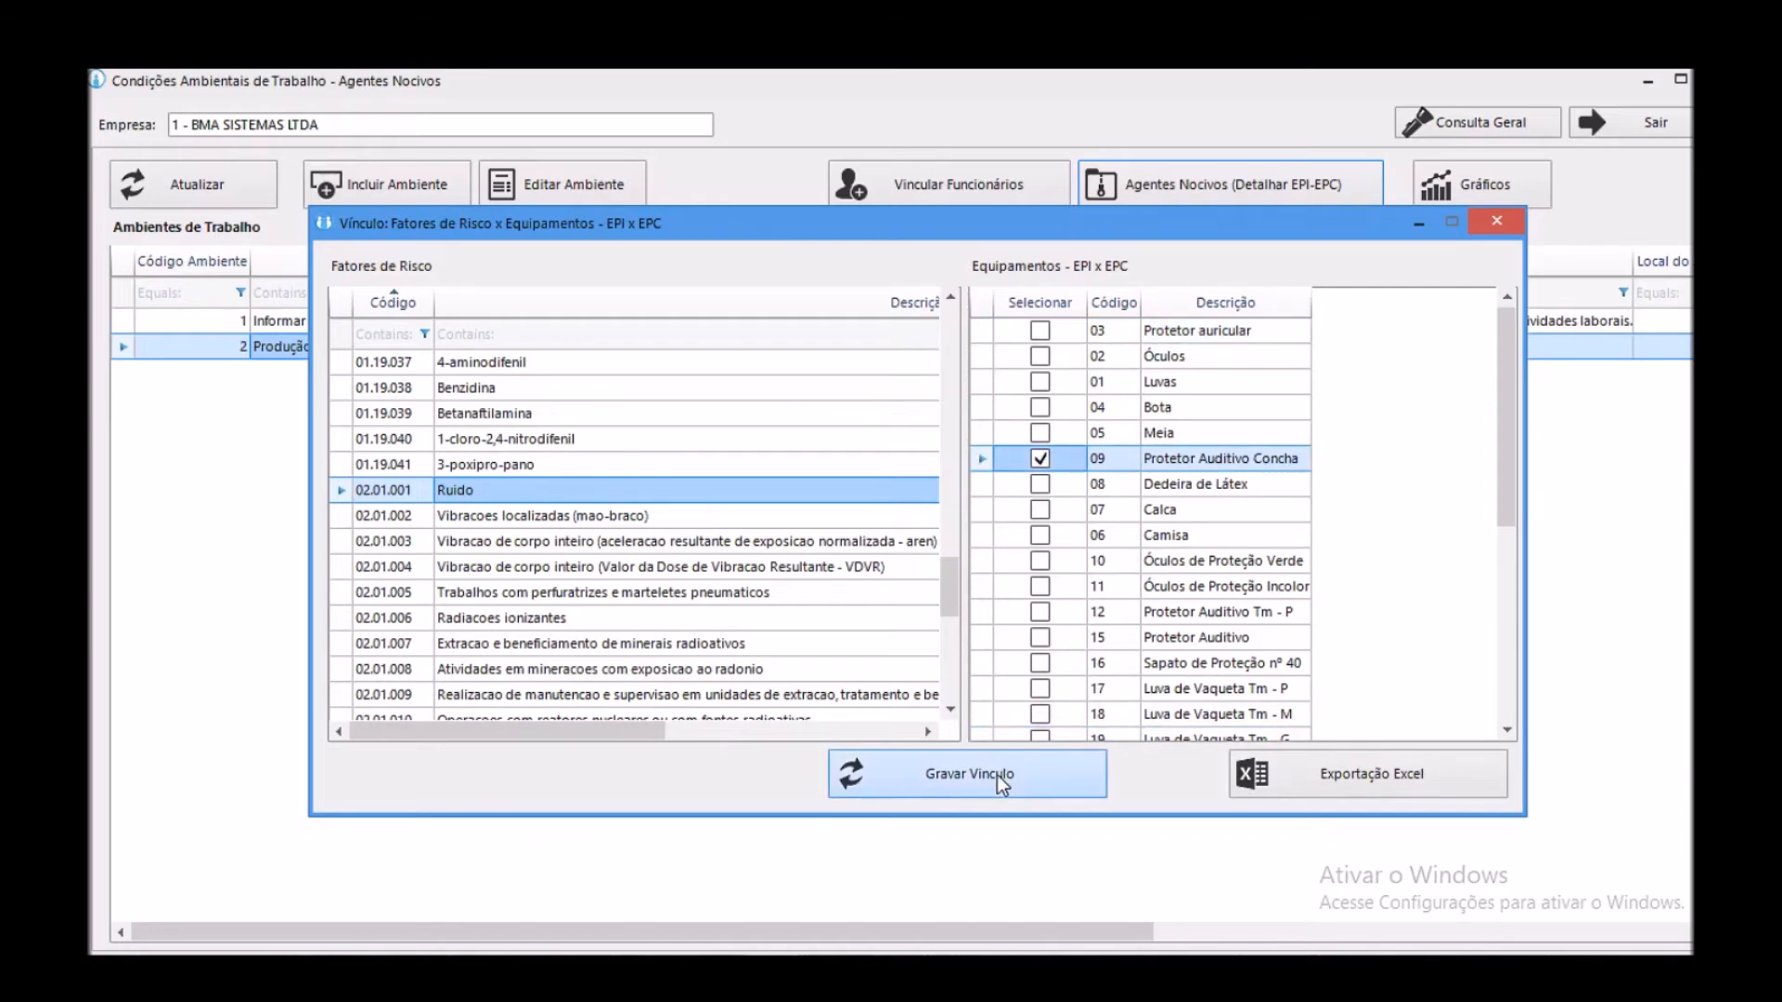
left_click(802, 543)
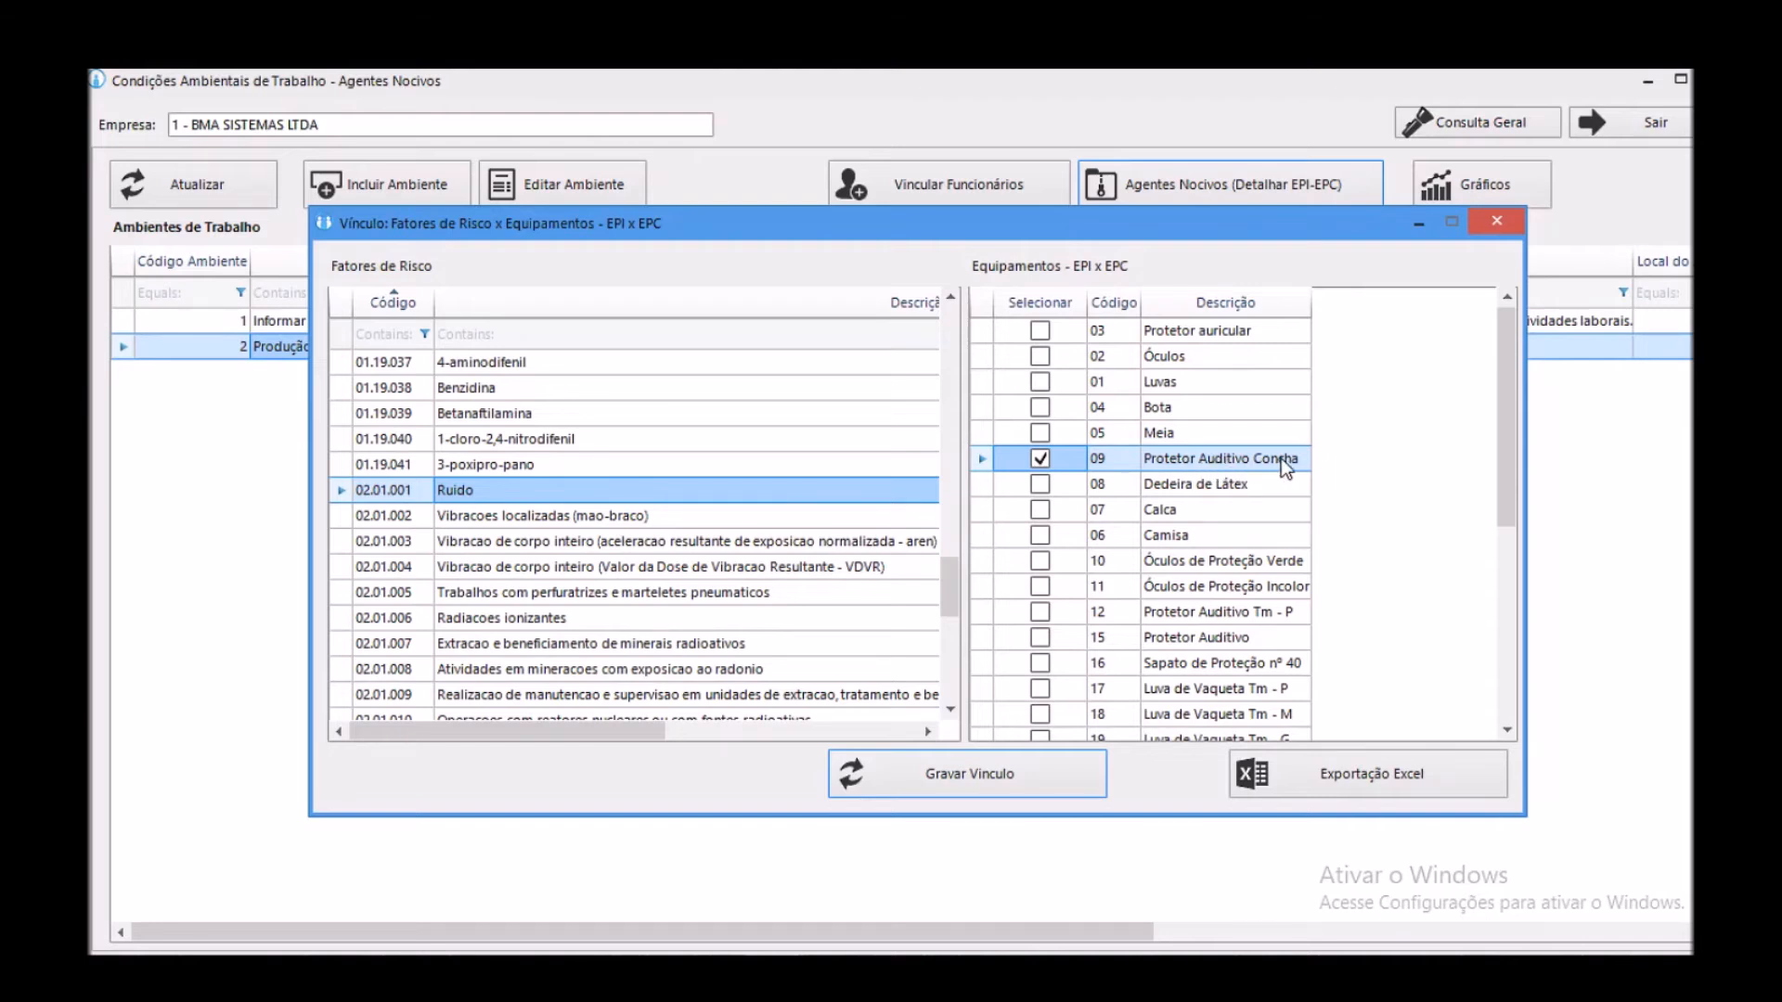
- Link the equipment 01 Luvas to risk factor 02.01.002 Vibracoes localizadas (mao-braco), save the link and close the linking window
left_click(472, 520)
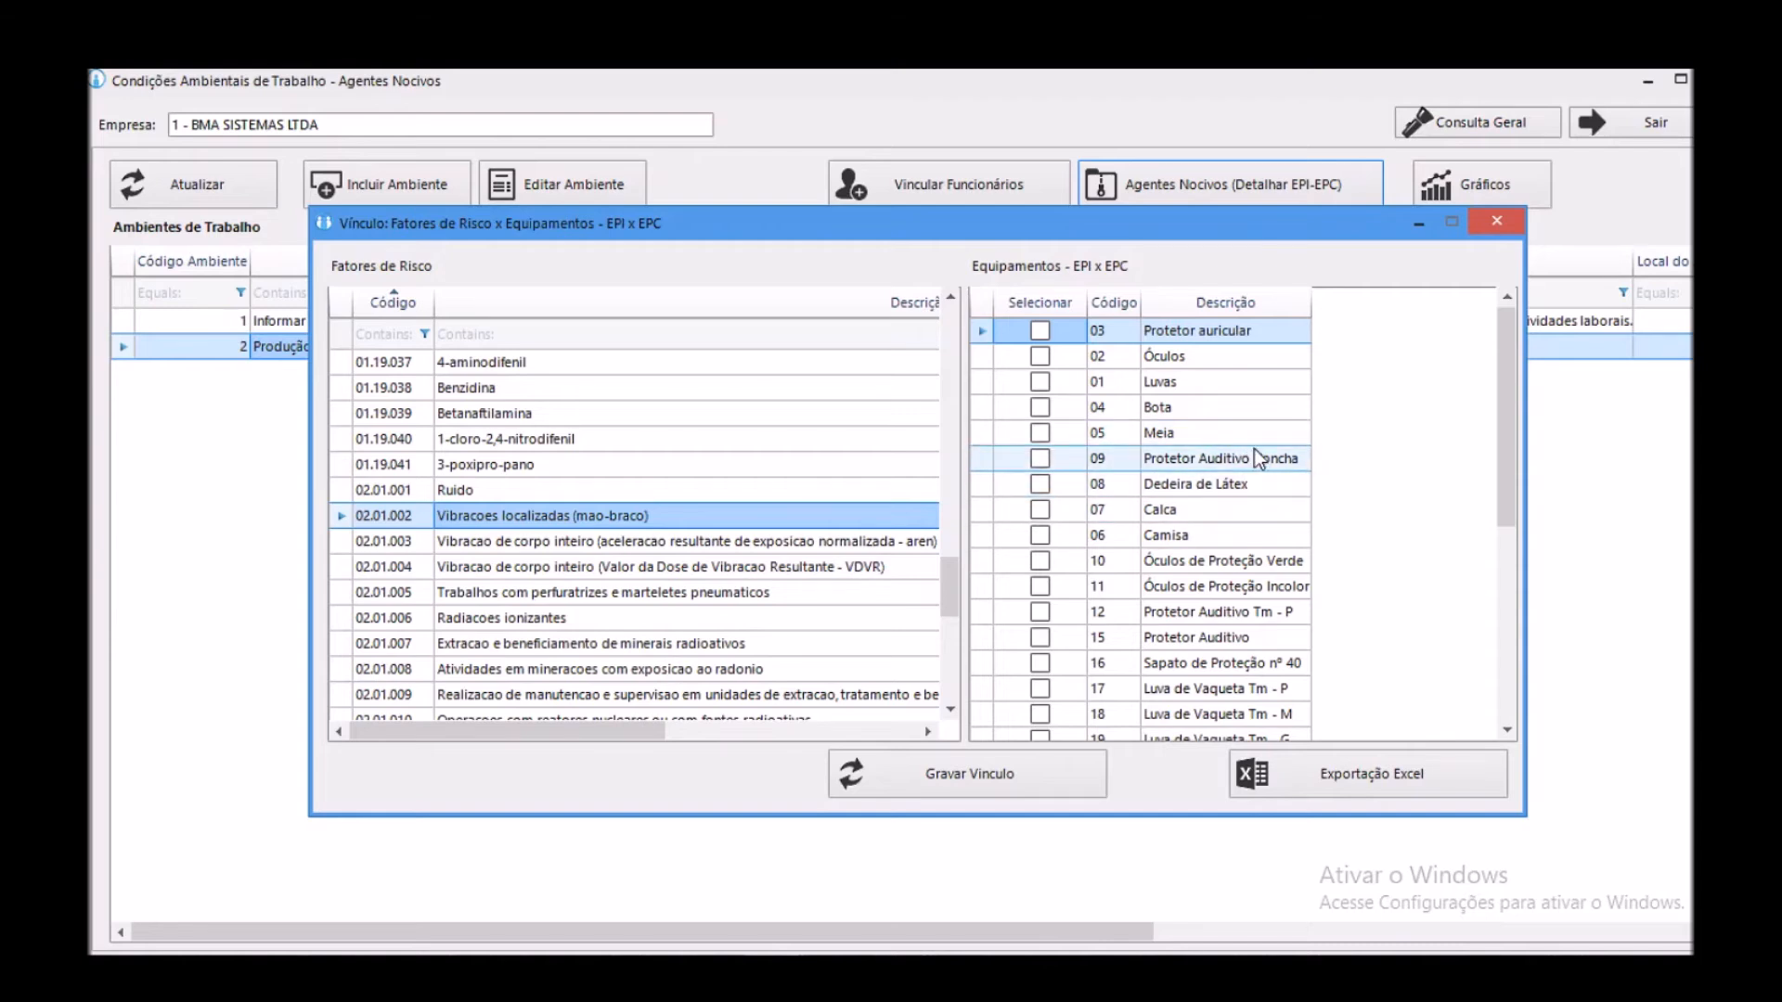
left_click(1040, 381)
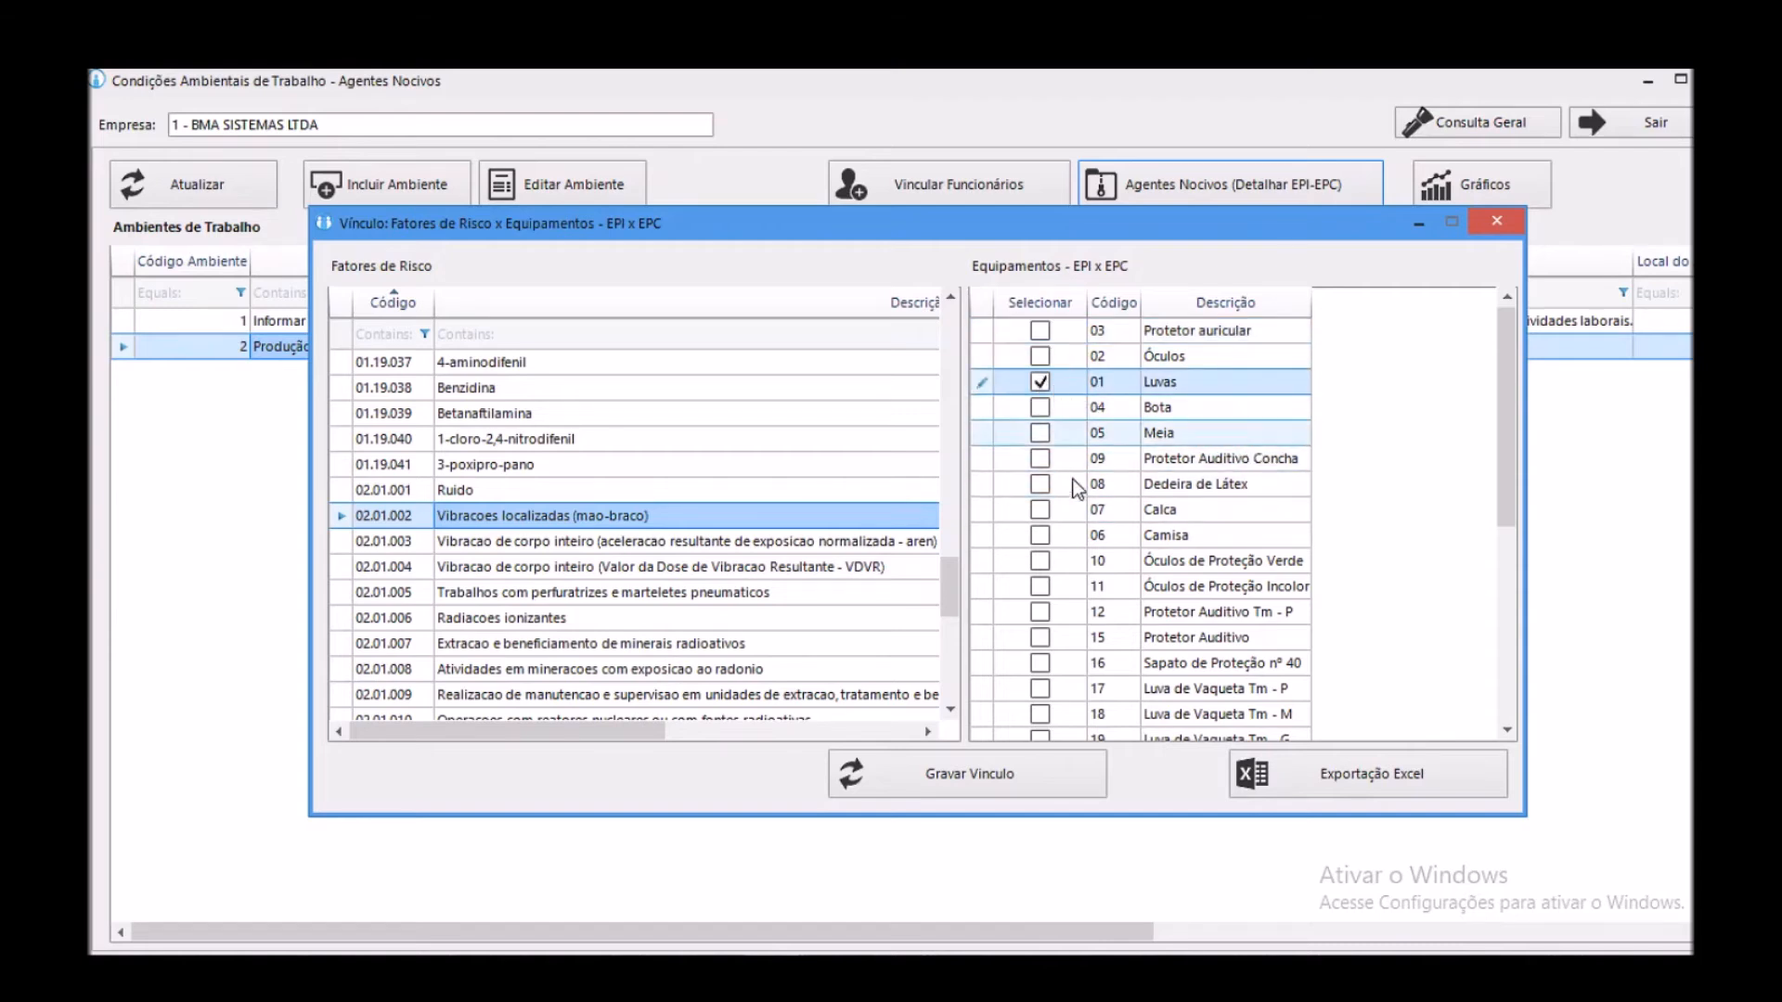
left_click(972, 771)
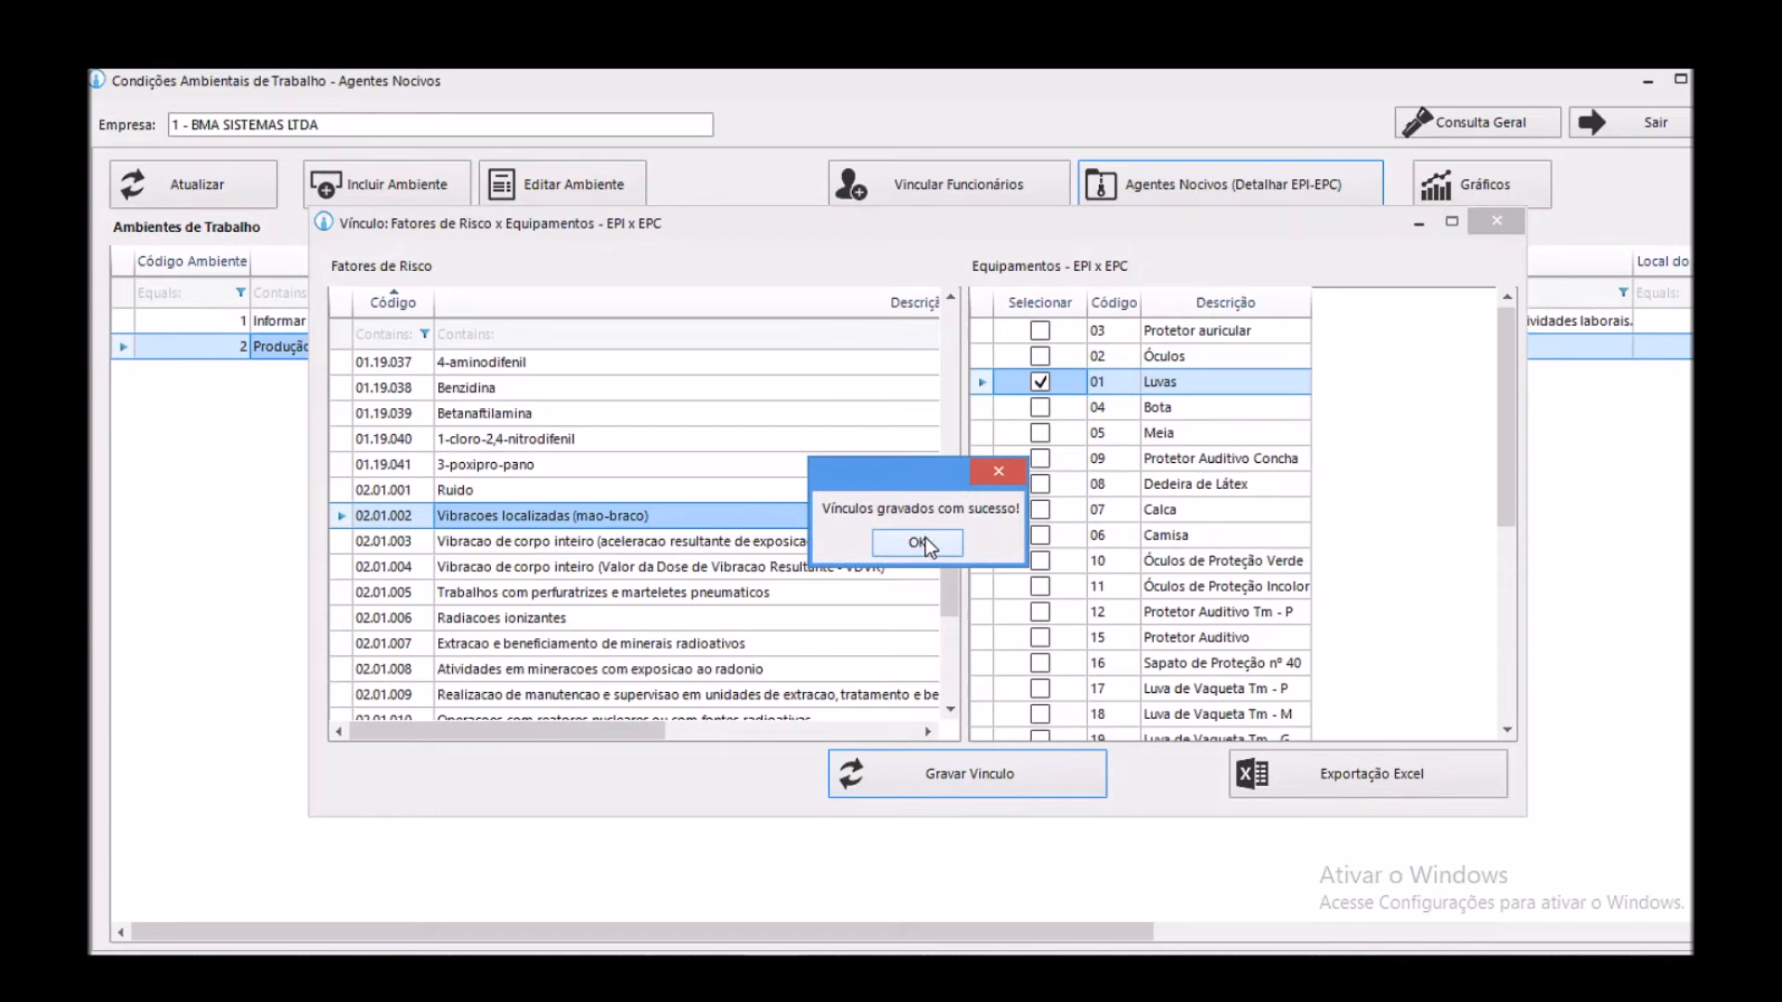
left_click(918, 542)
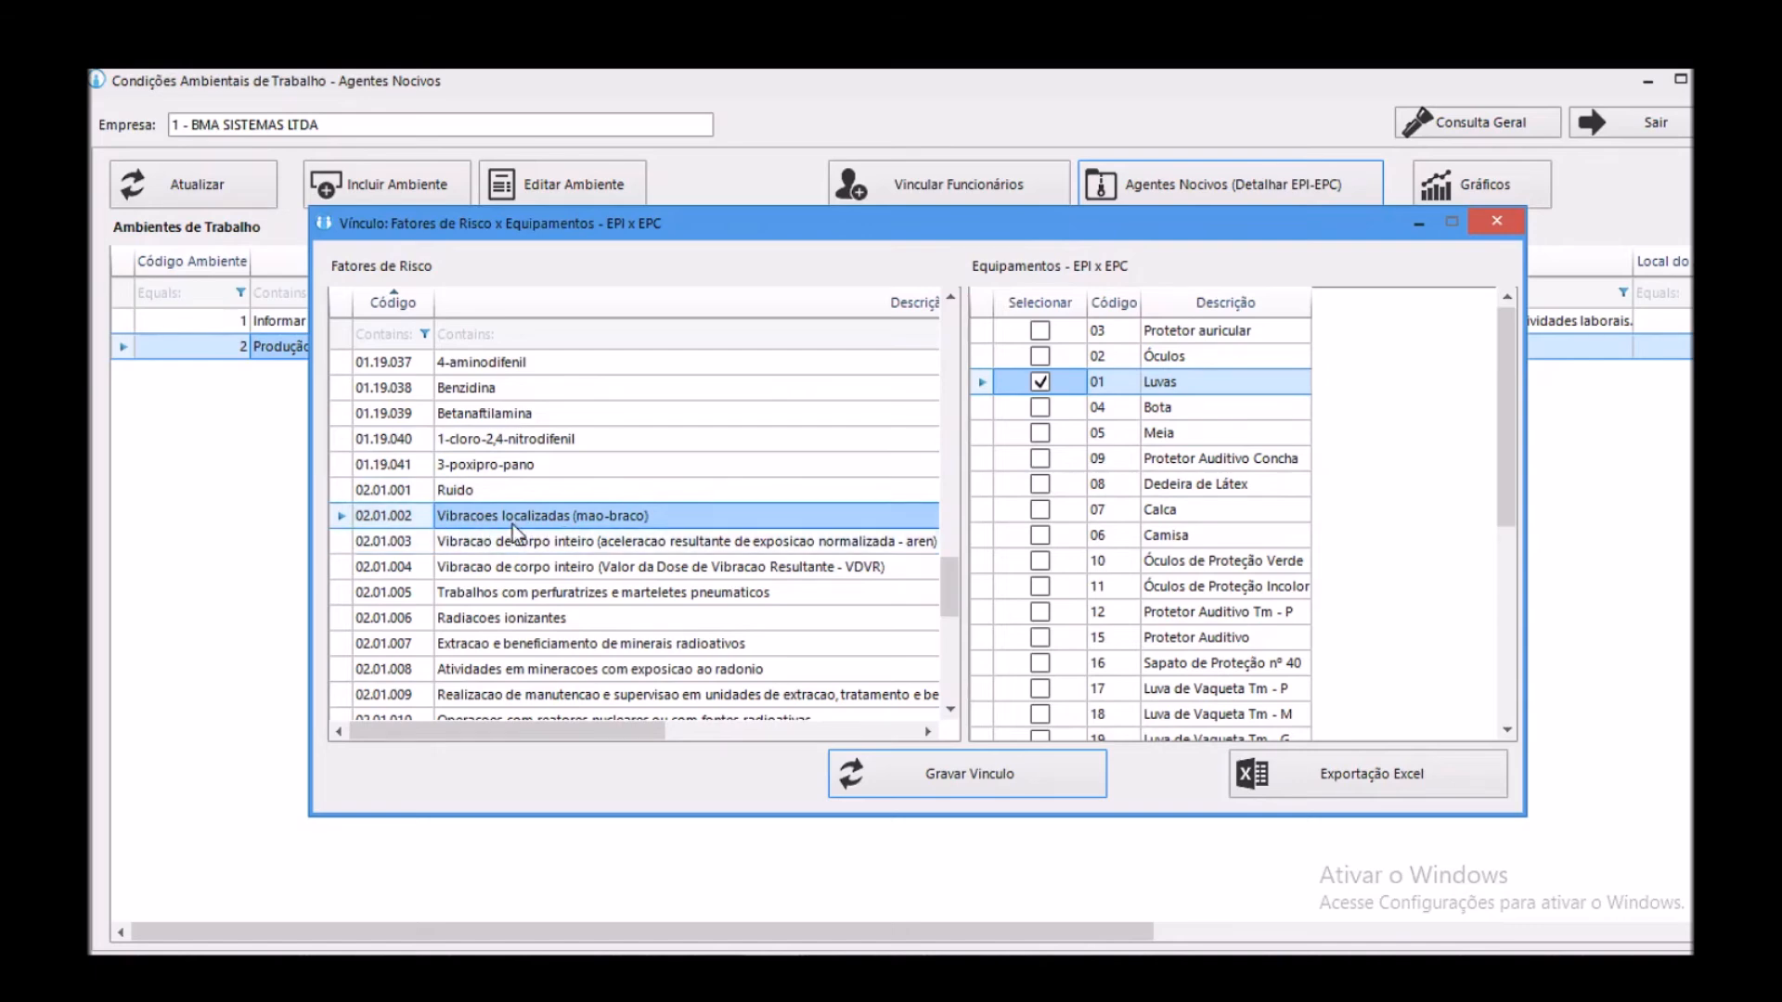
left_click(1497, 222)
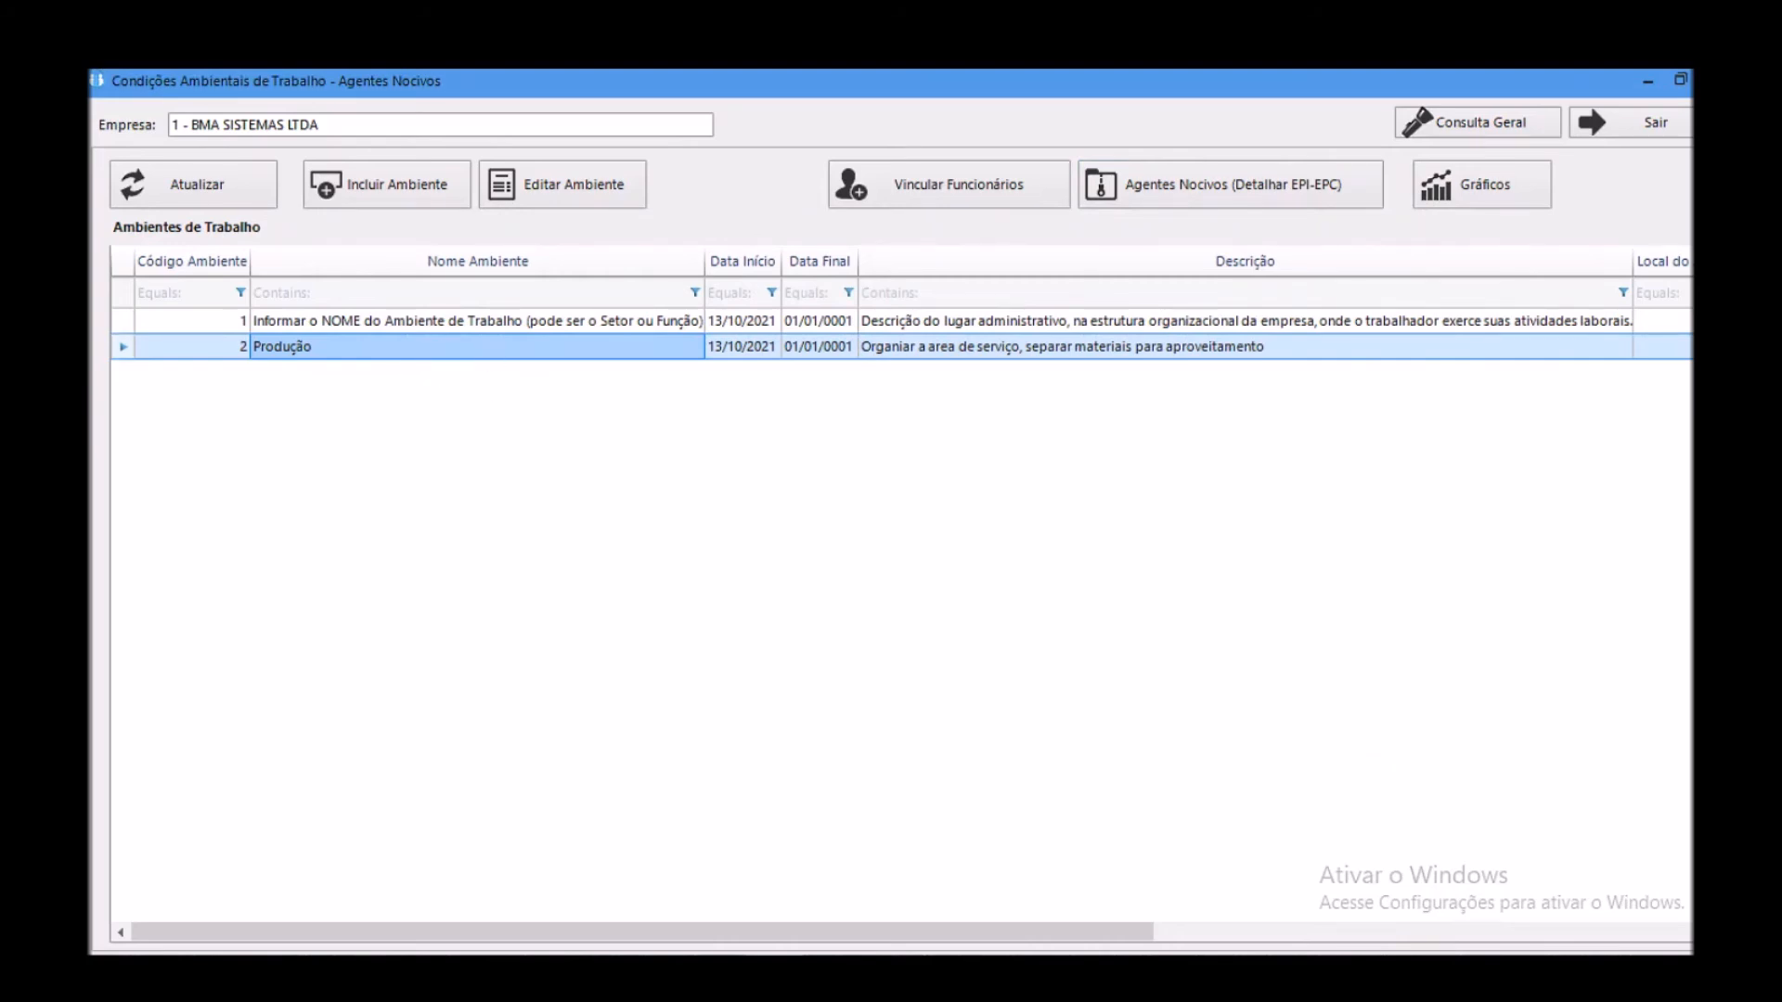
- Examine the pending S-2240 Condições Ambientais records and their full identifiers in the eSocial communication centre, then return to the main screen
left_click(1713, 81)
left_click(608, 205)
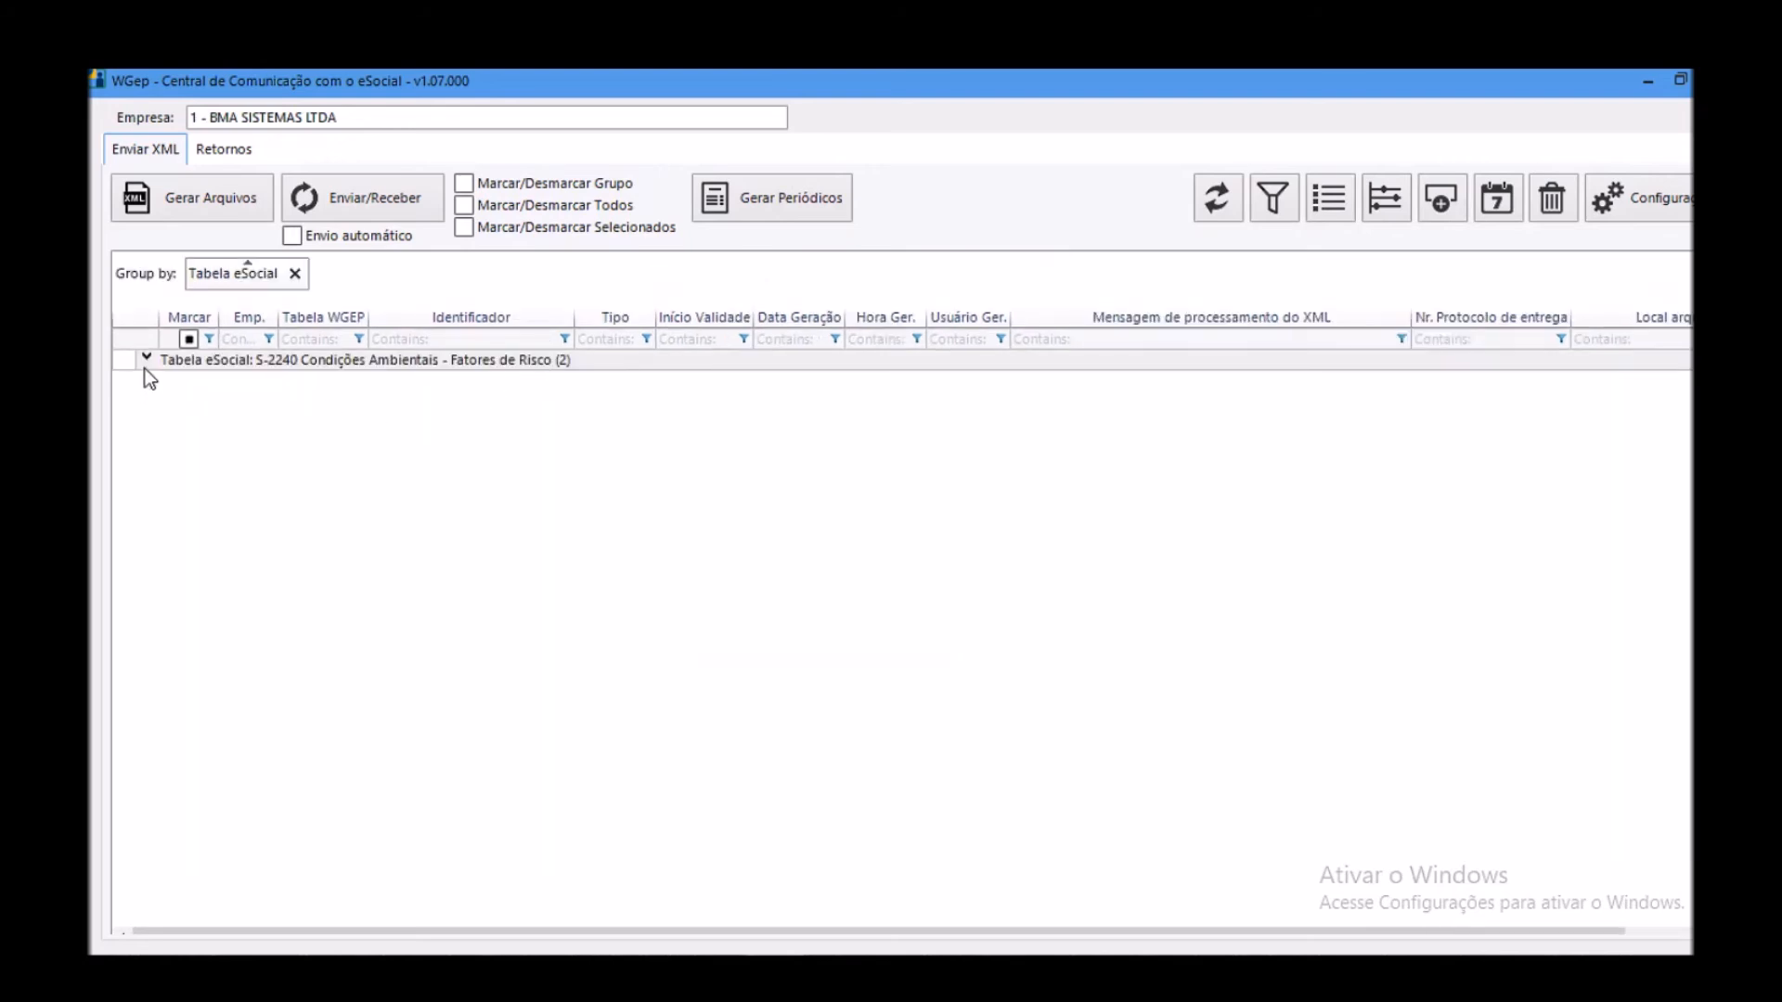
left_click(148, 357)
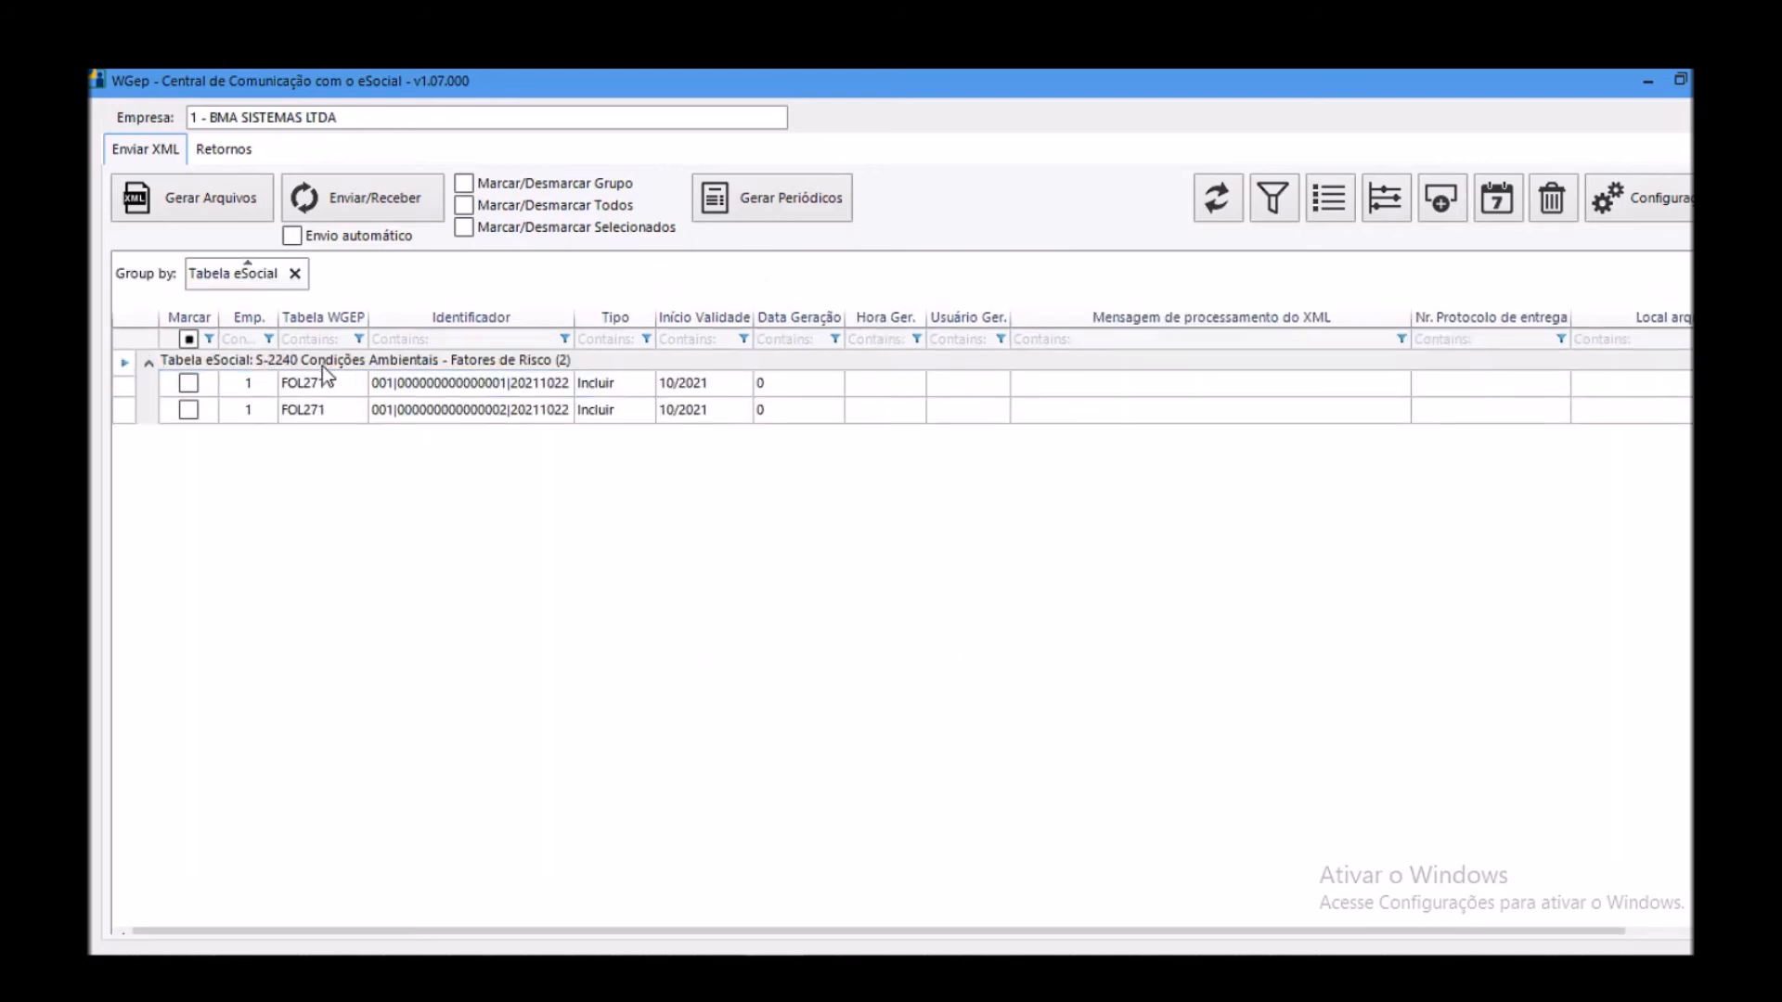
left_click_drag(573, 318, 670, 317)
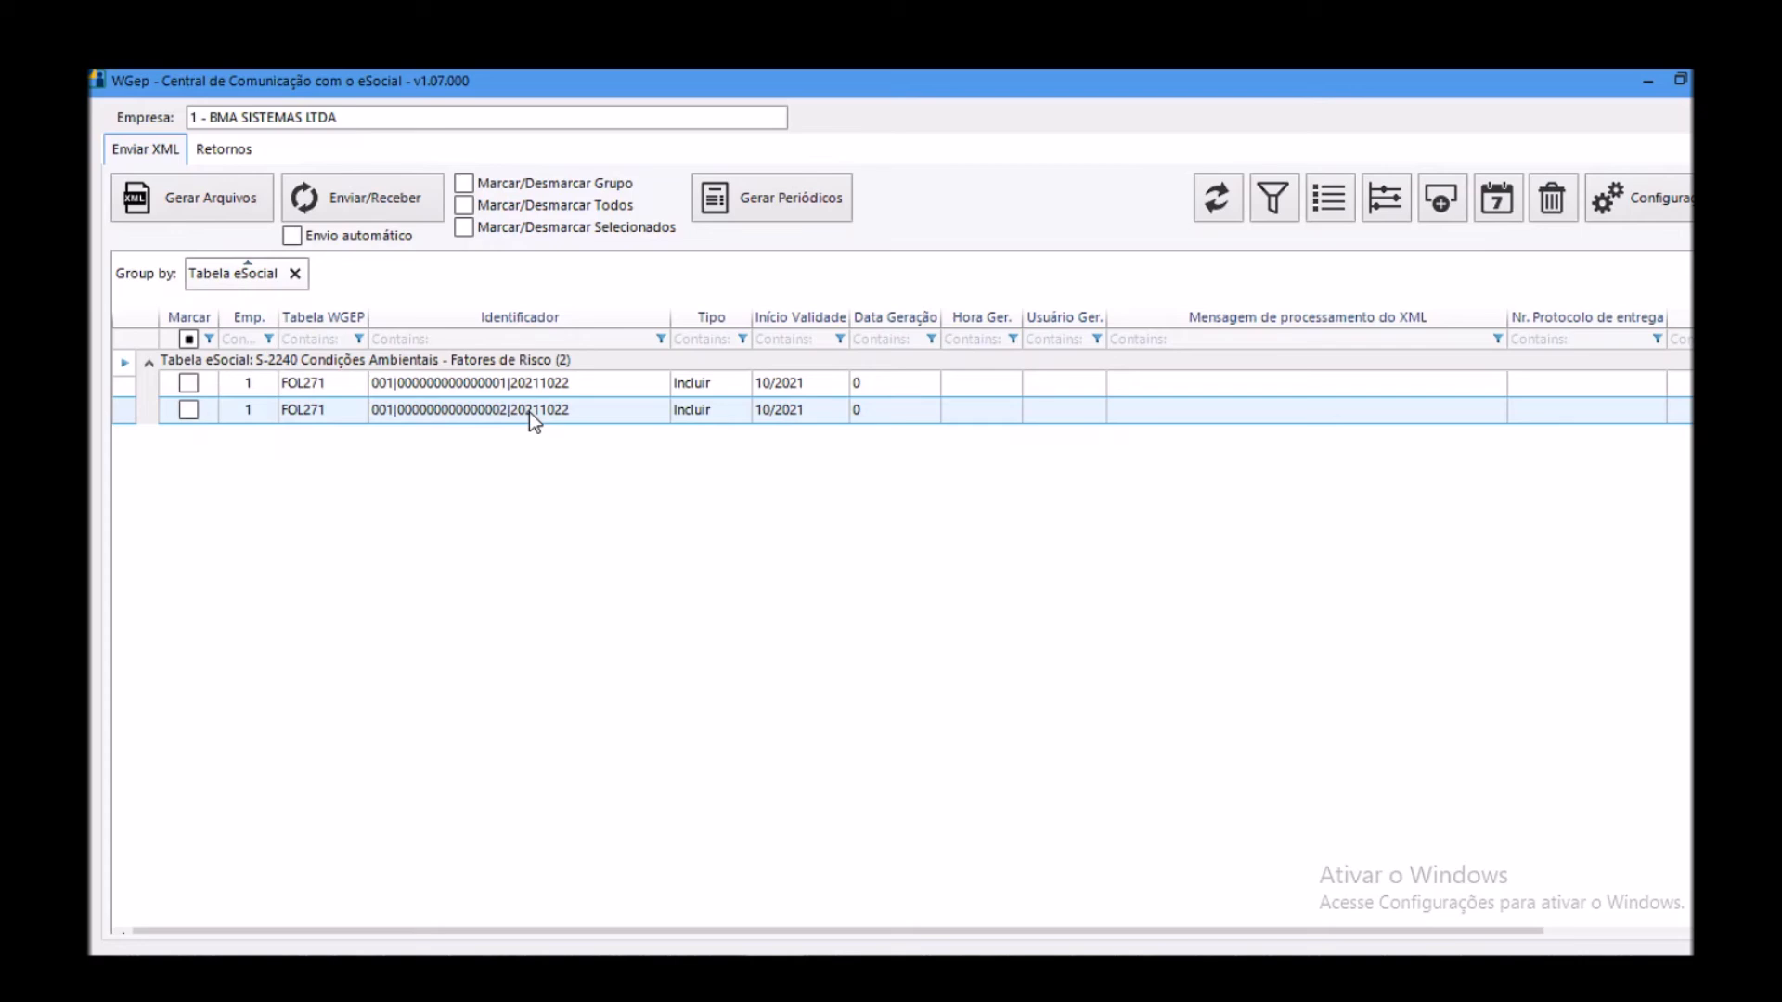
left_click(439, 384)
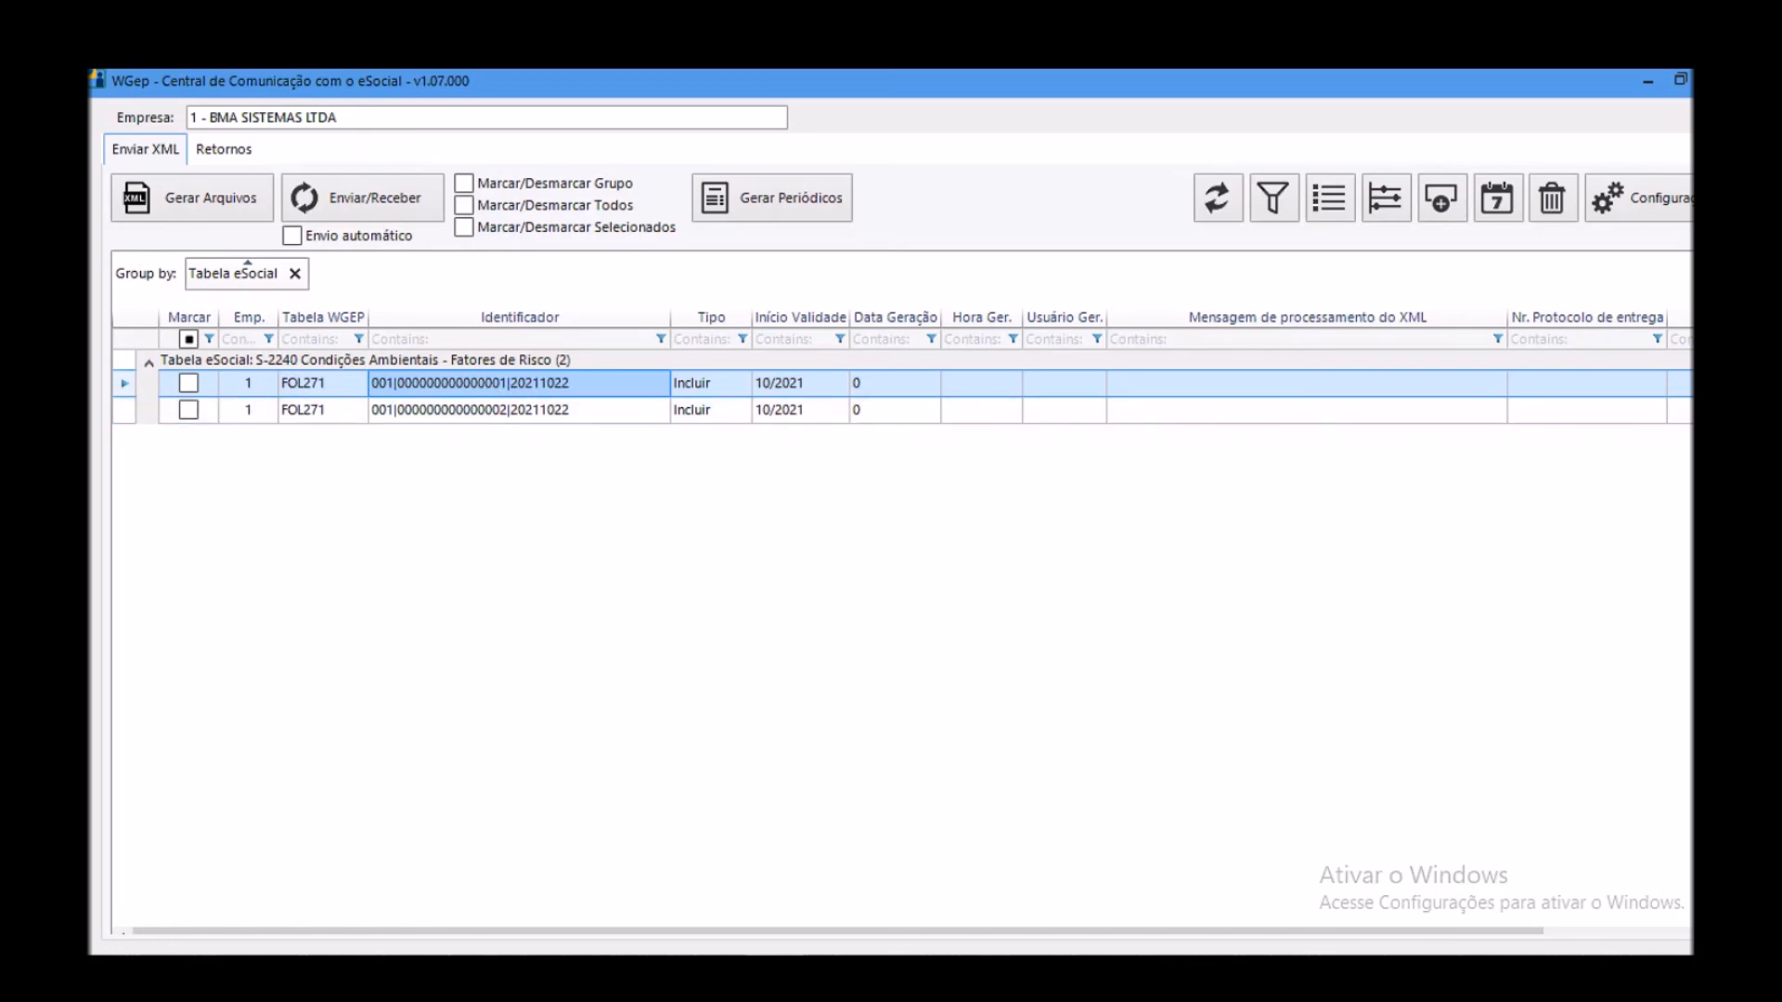
left_click(1713, 81)
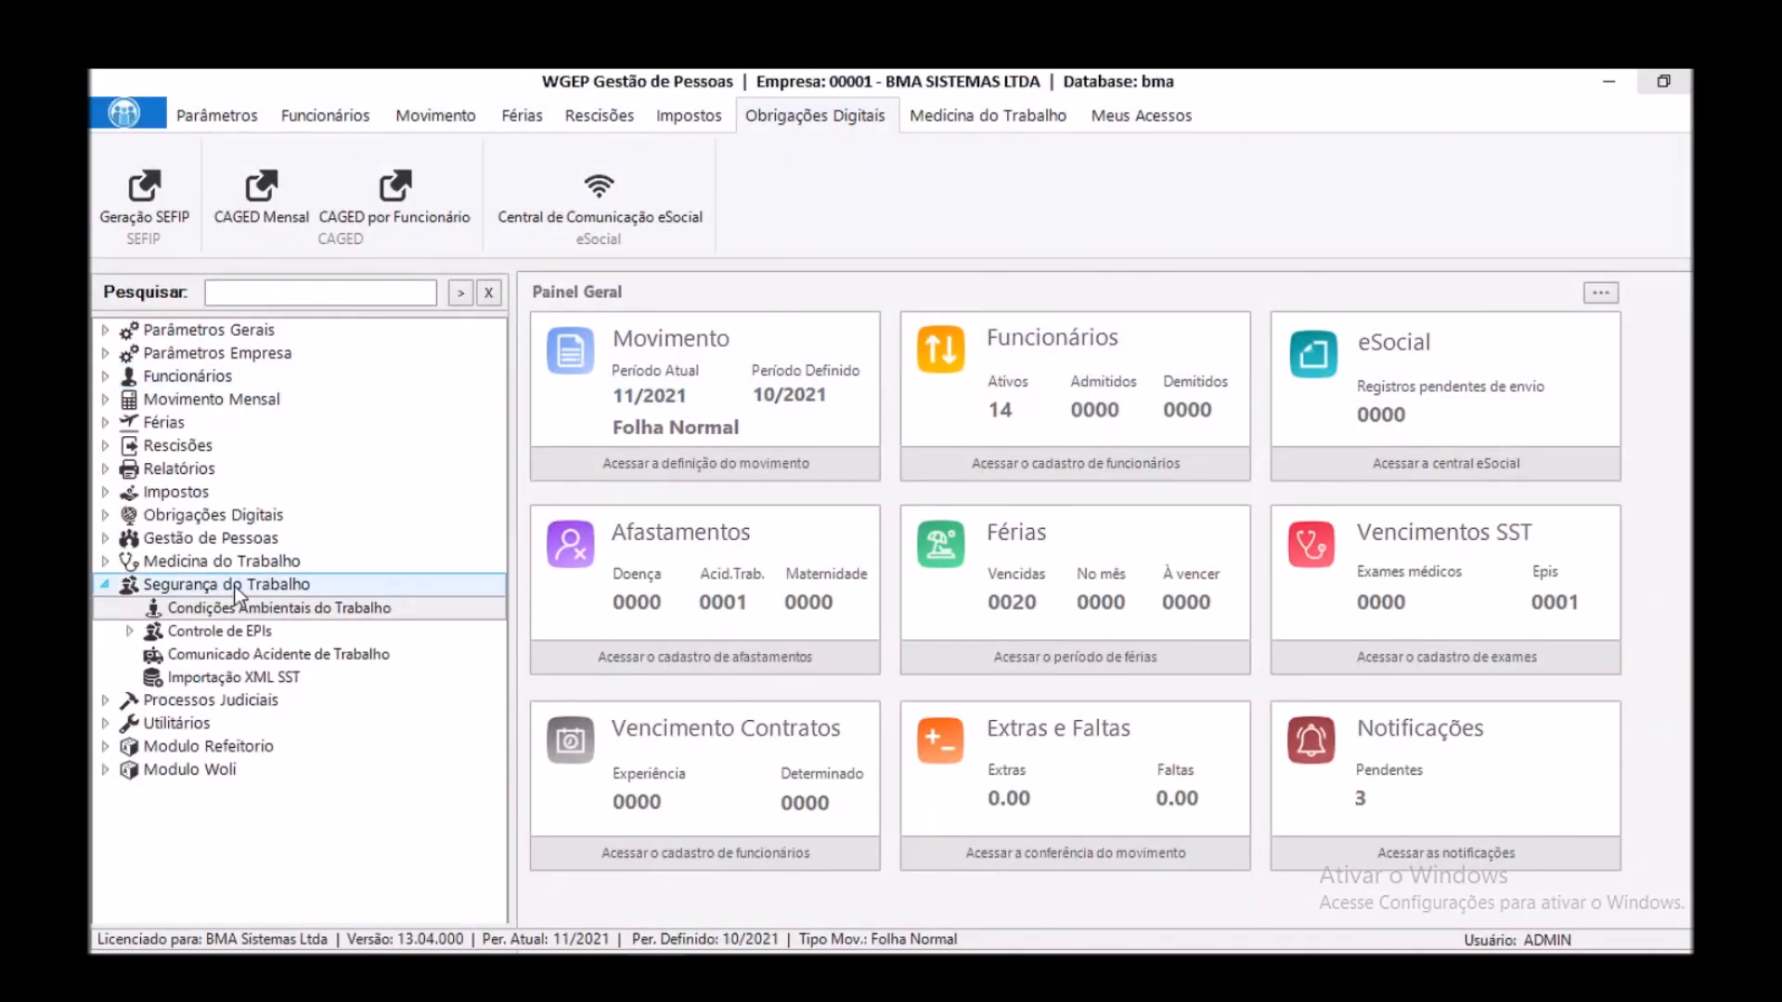
- Look through the Controle de EPIs options under Segurança do Trabalho, collapse them and select Condições Ambientais do Trabalho
double_click(203, 630)
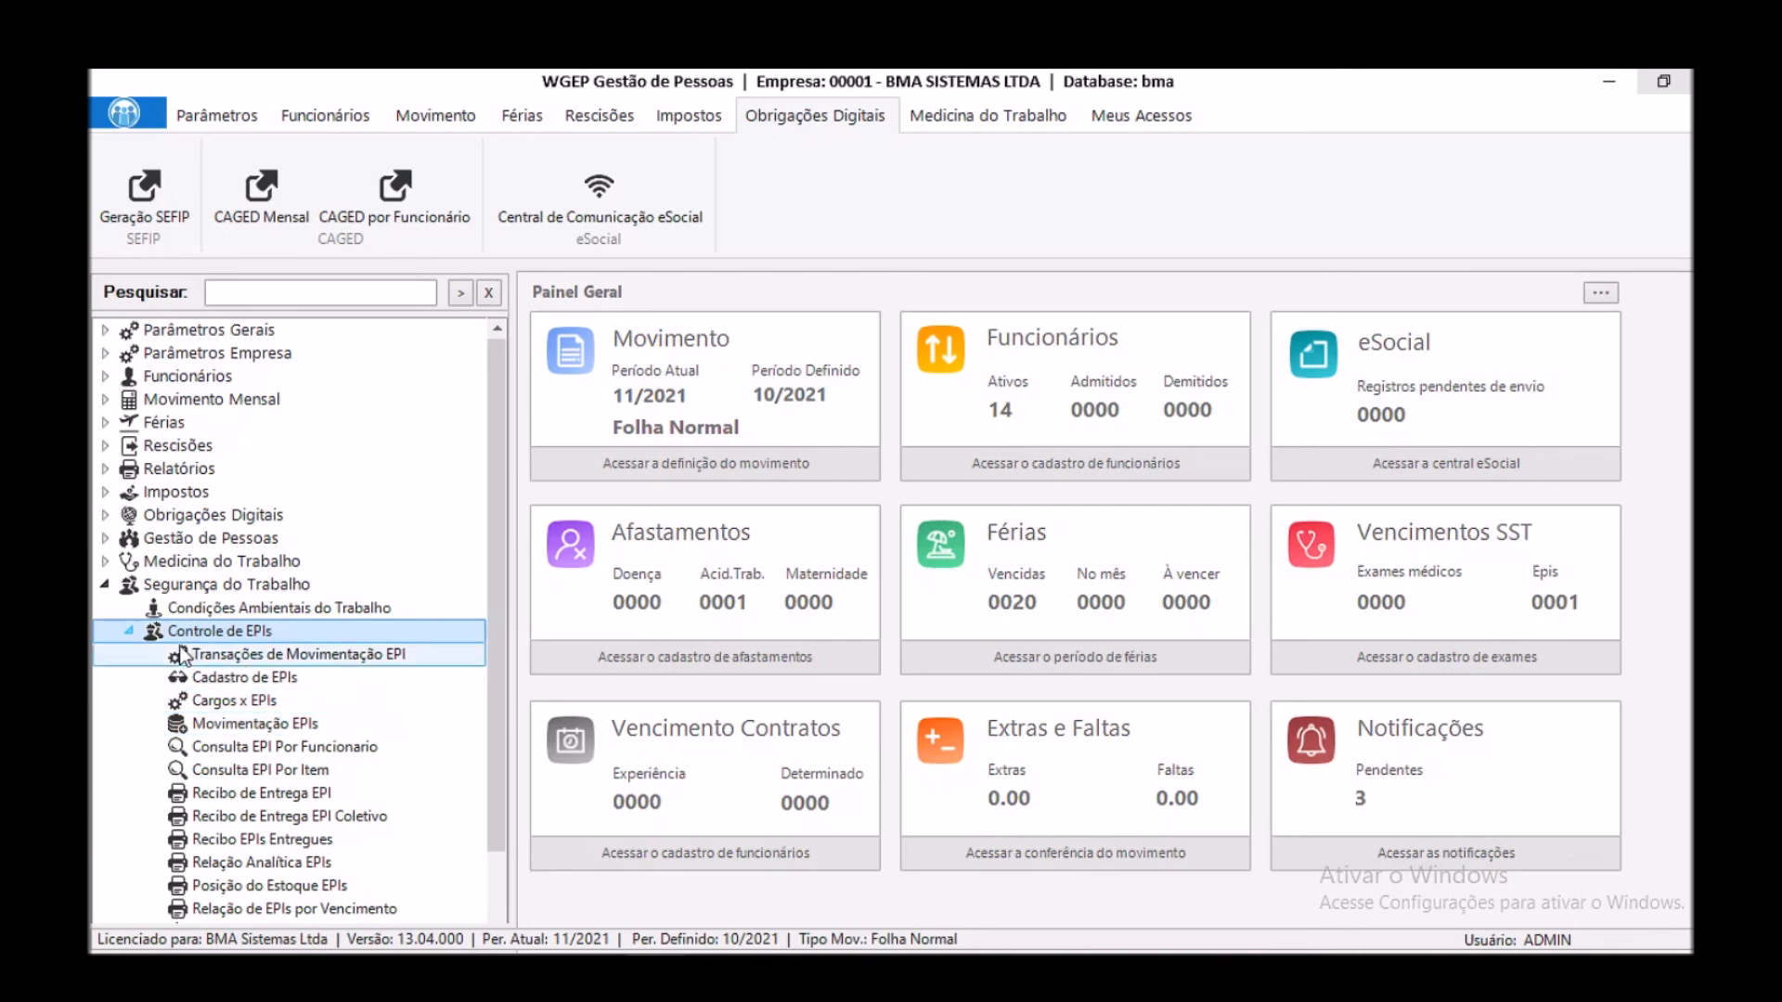
left_click(130, 632)
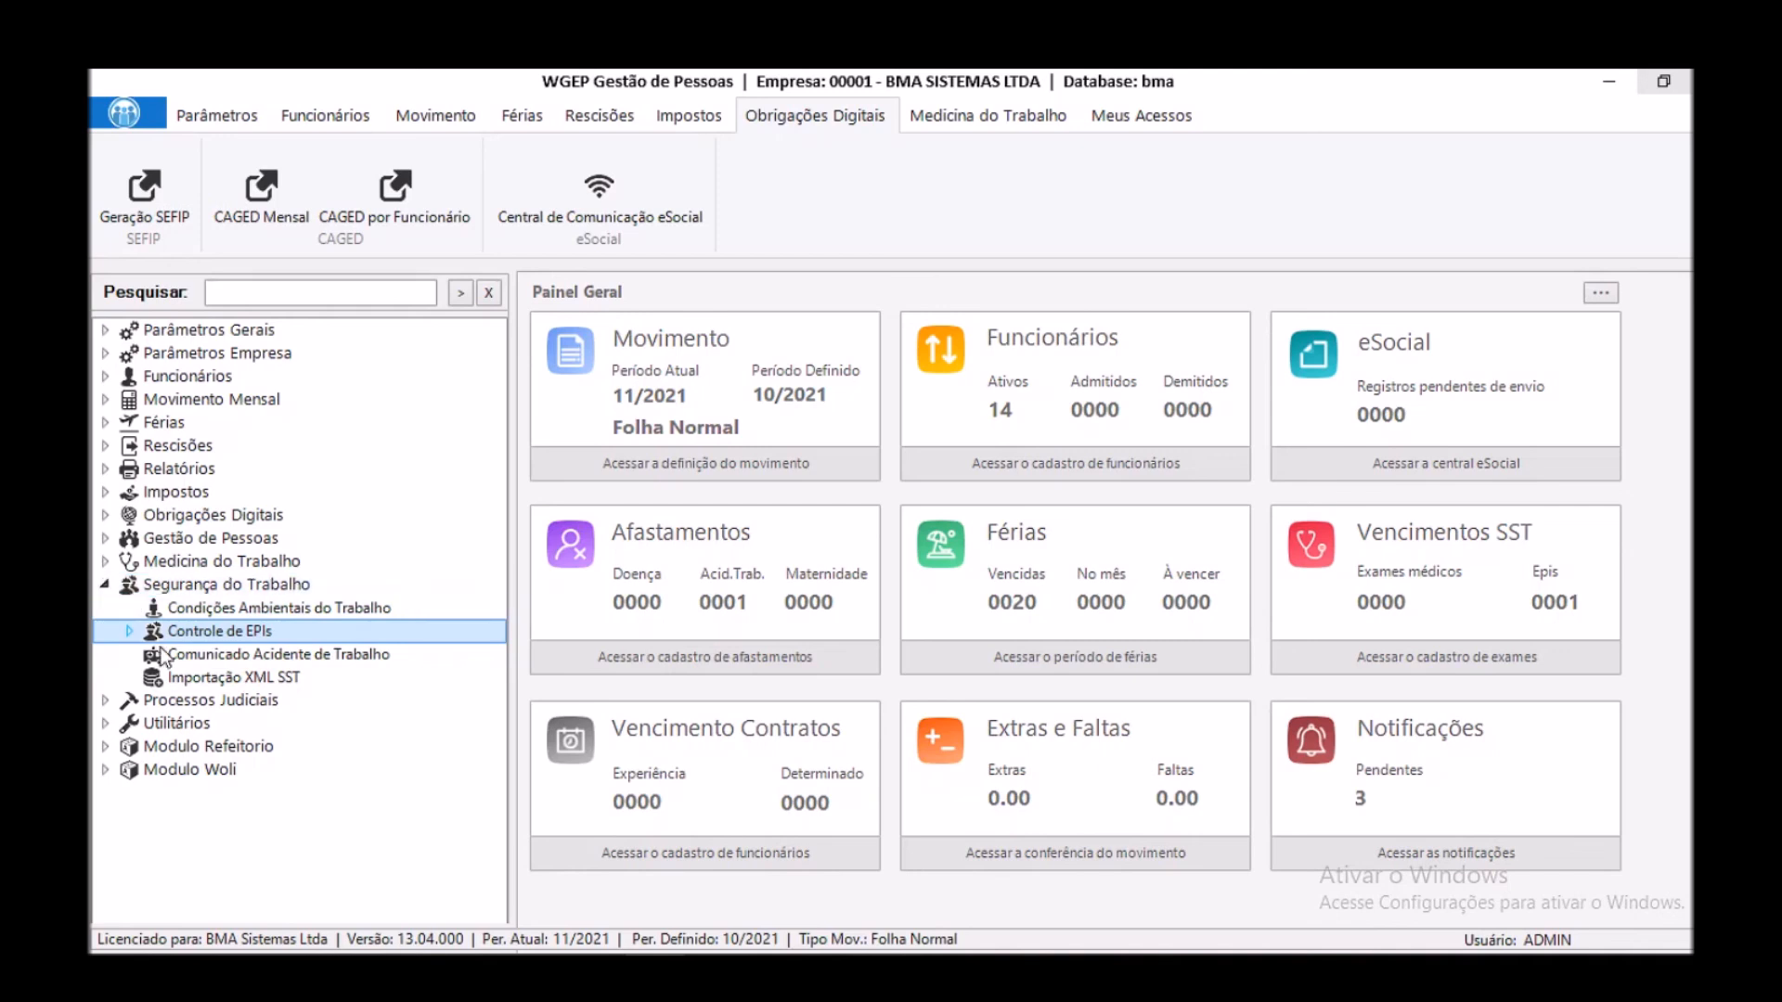
left_click(258, 604)
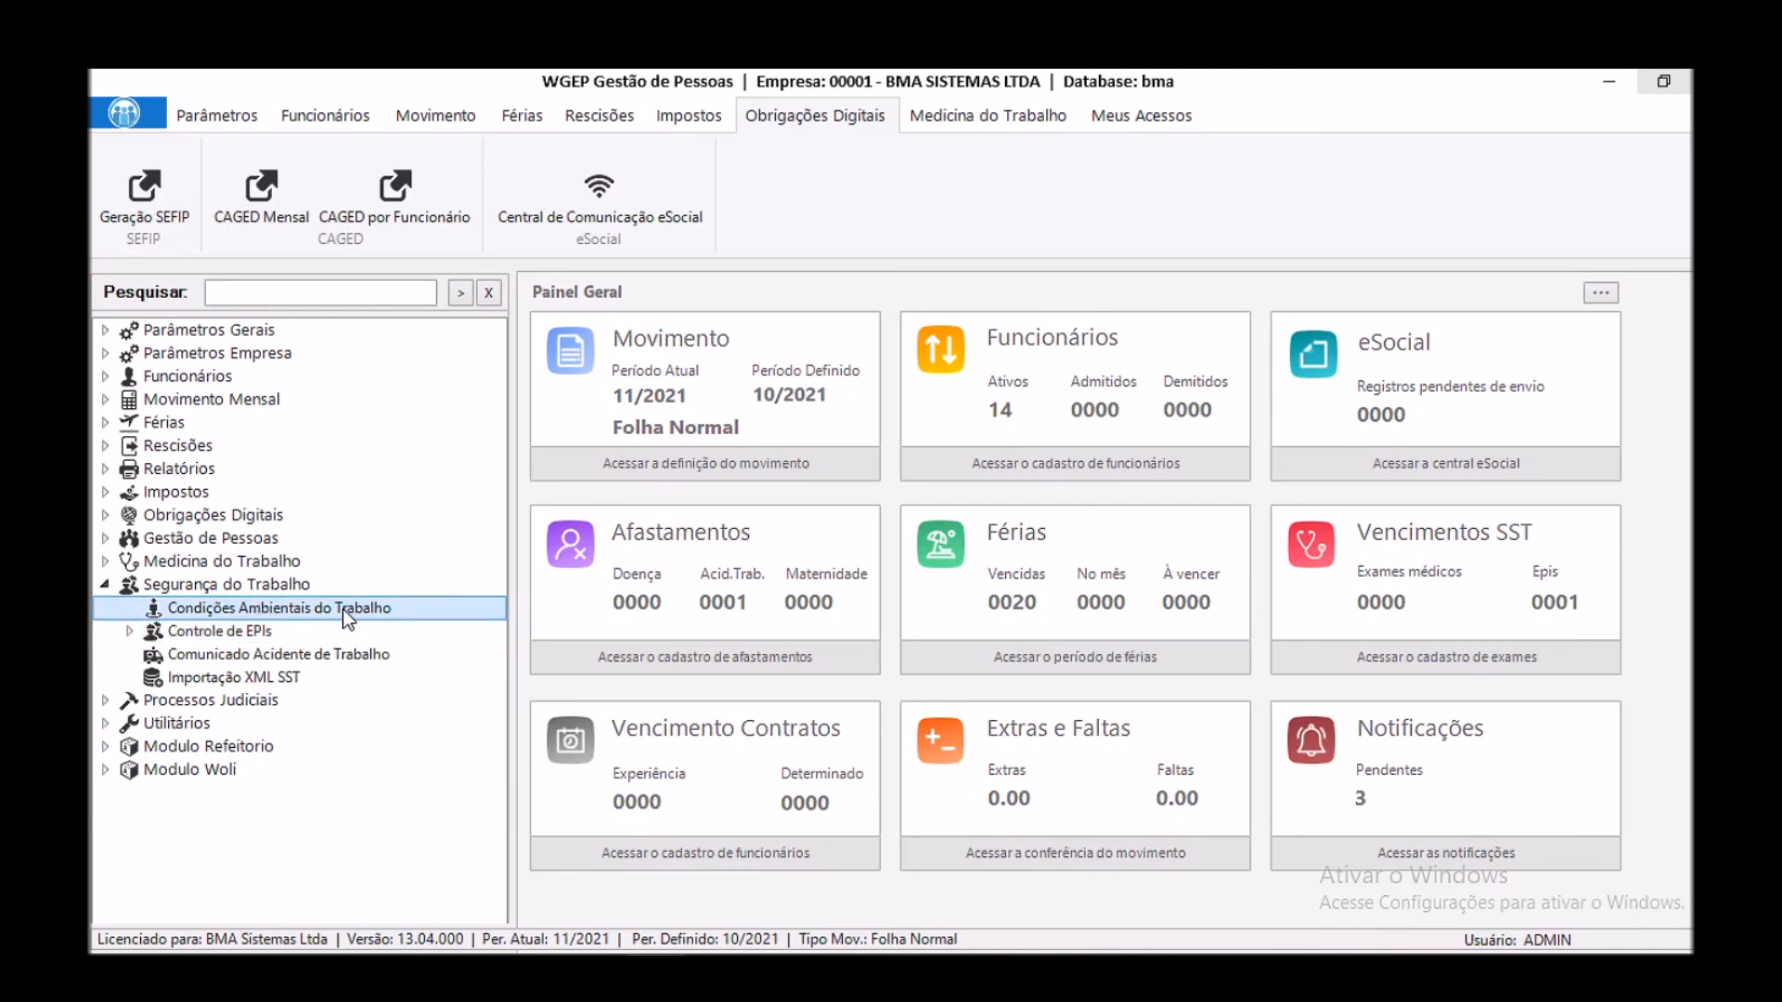